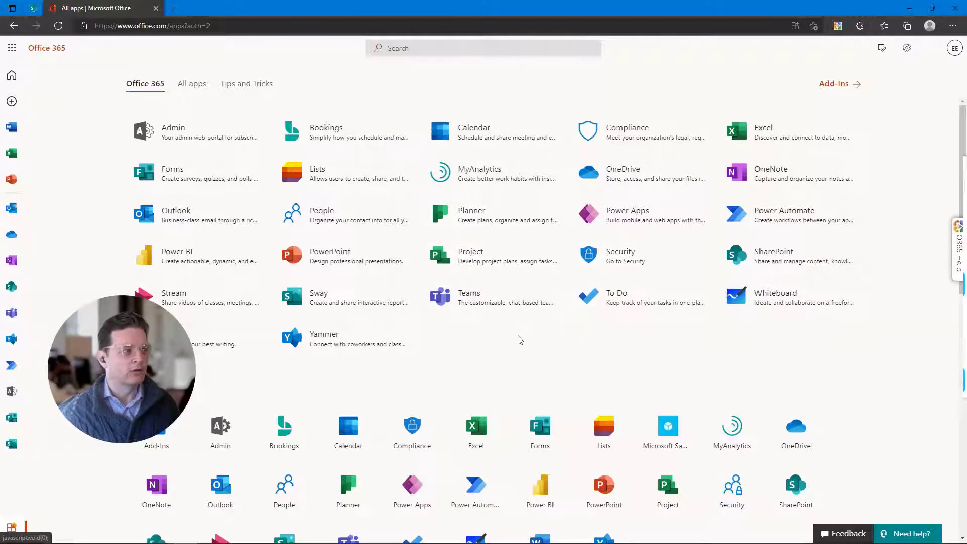
Open the Forms app and check the pinned and recent forms lists
{"action": "left_click", "coordinate": [187, 183]}
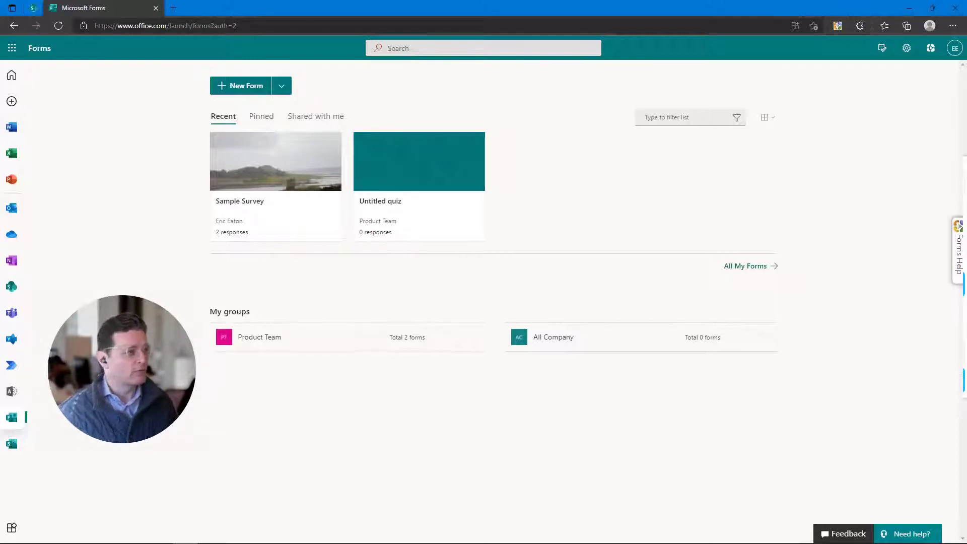
{"action": "left_click", "coordinate": [256, 120]}
{"action": "left_click", "coordinate": [230, 121]}
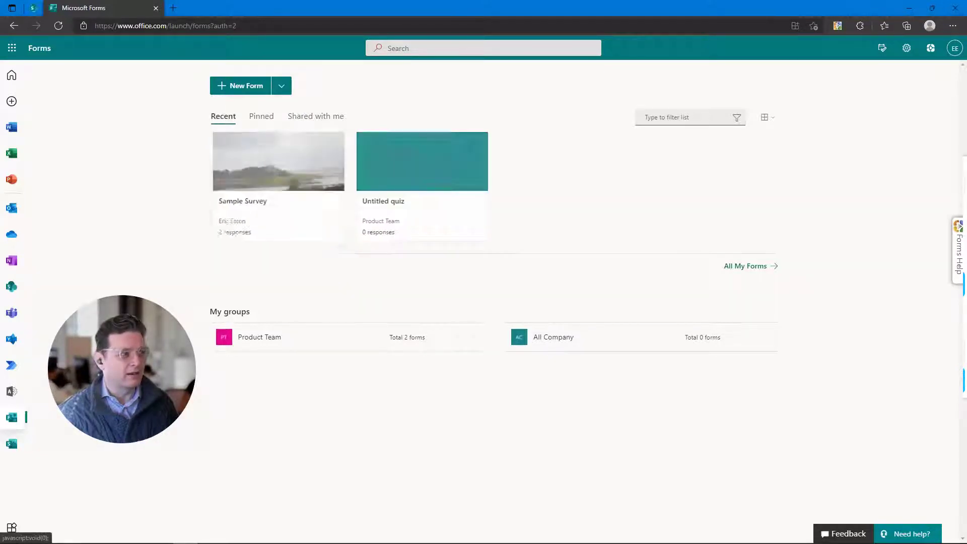
Look at the actions available for the Untitled quiz and at the Product Team group's forms
{"action": "mouse_move", "coordinate": [432, 207]}
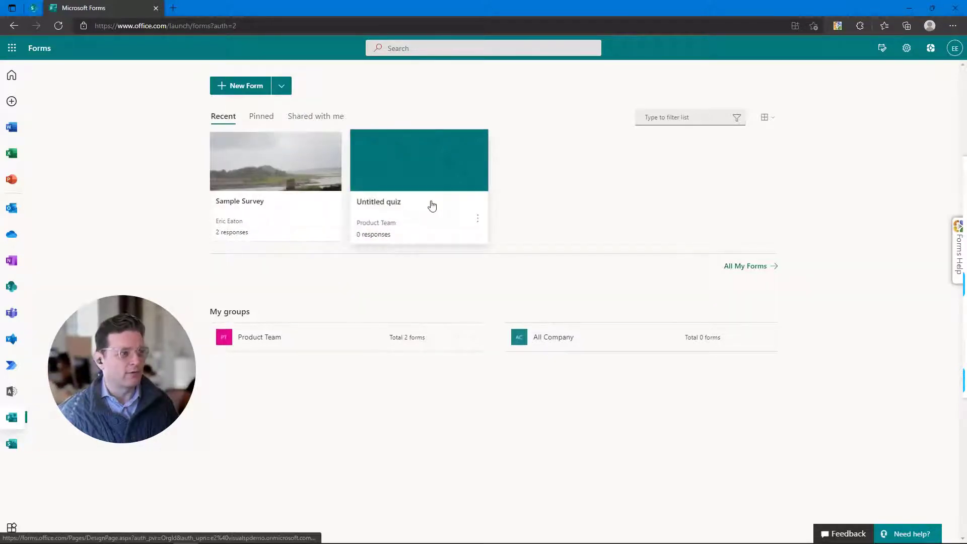
{"action": "left_click", "coordinate": [479, 222]}
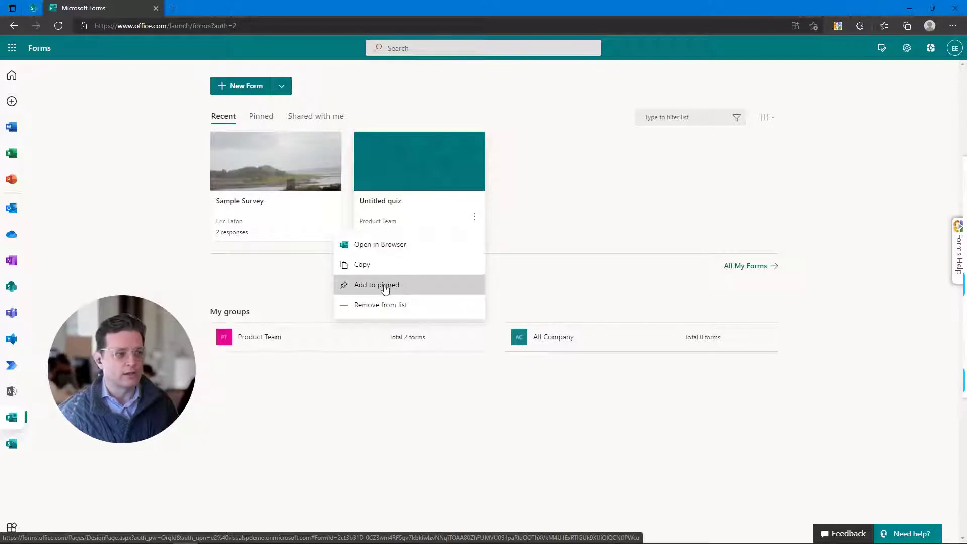
{"action": "left_click", "coordinate": [374, 119]}
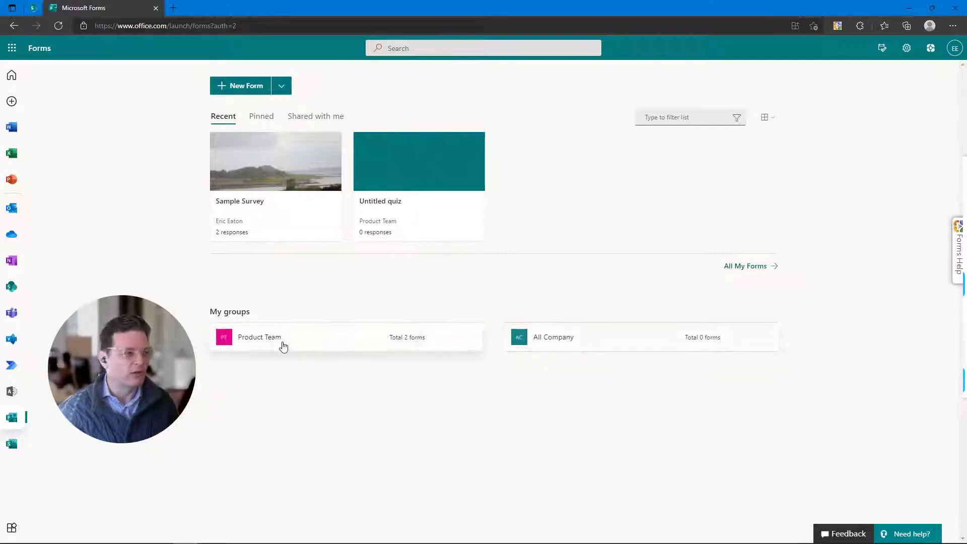
{"action": "left_click", "coordinate": [256, 341]}
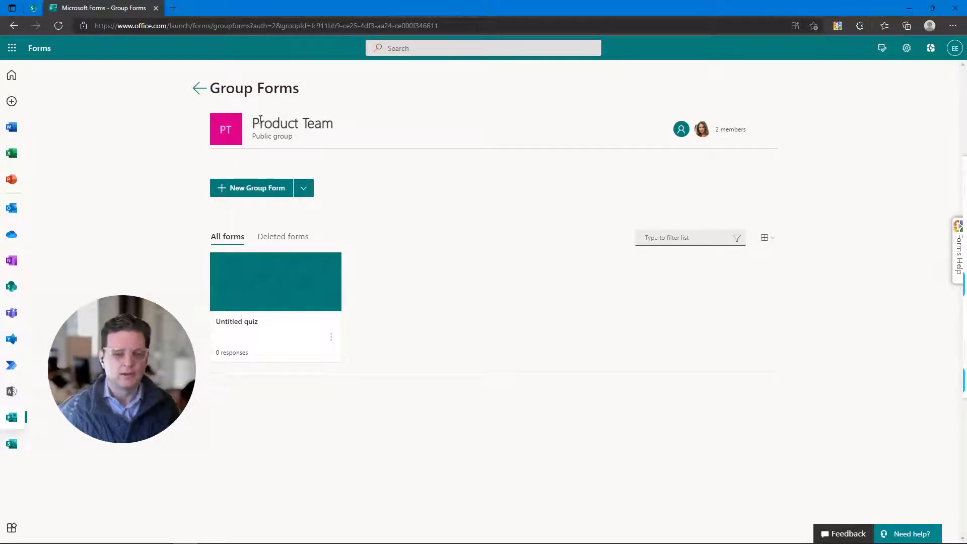
{"action": "left_click", "coordinate": [14, 25]}
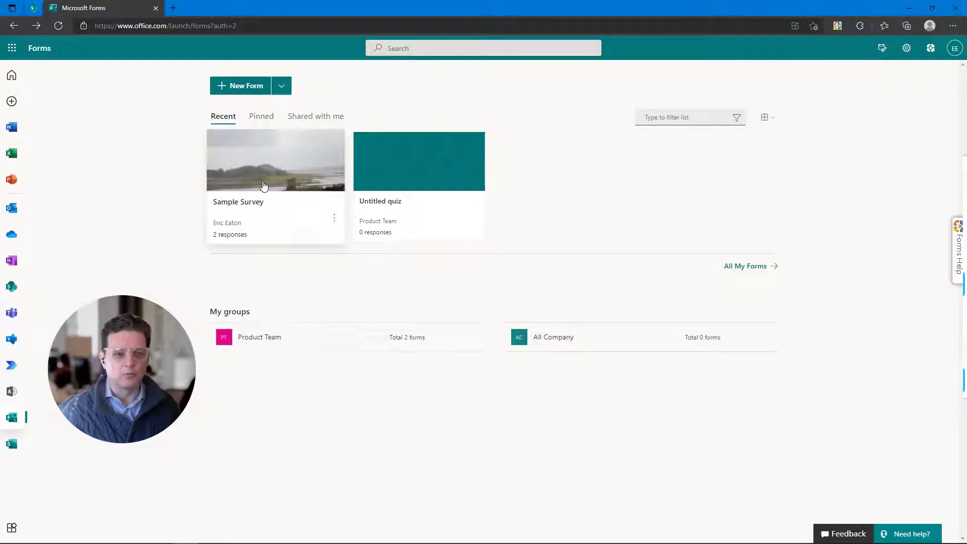
Open the Sample Survey and examine its questions on name, quest and favorite color
{"action": "left_click", "coordinate": [263, 186]}
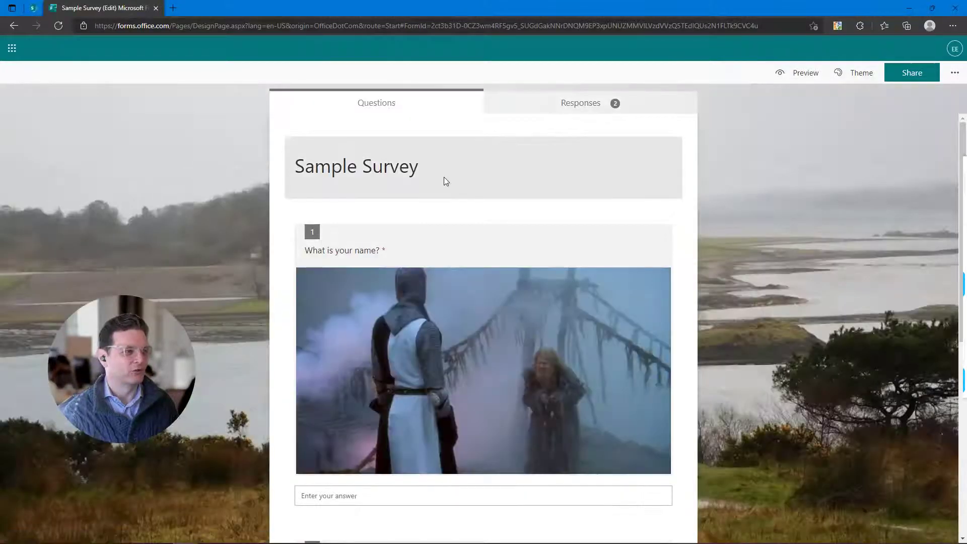
{"action": "scroll", "coordinate": [412, 333], "scroll_direction": "down", "scroll_amount": 1}
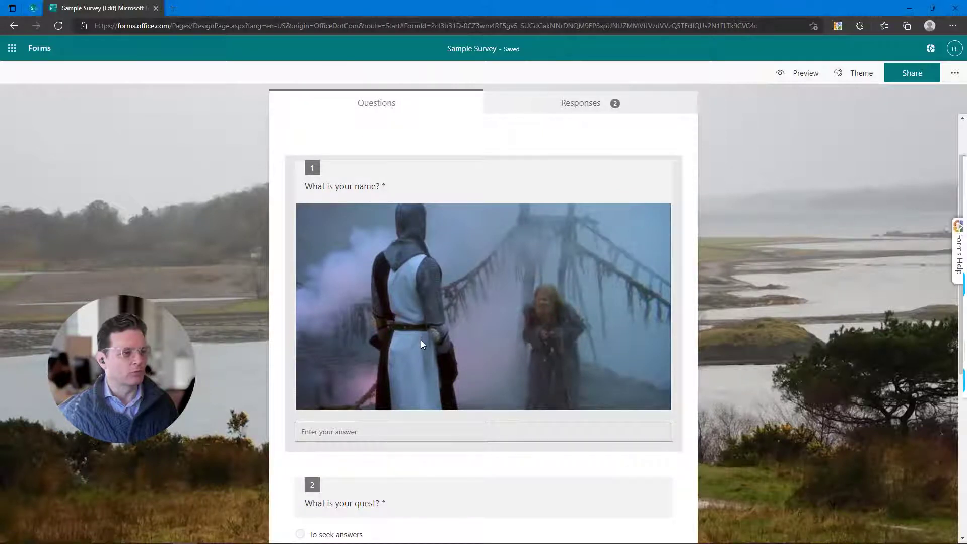
{"action": "scroll", "coordinate": [529, 337], "scroll_direction": "down", "scroll_amount": 1}
{"action": "left_click", "coordinate": [528, 337]}
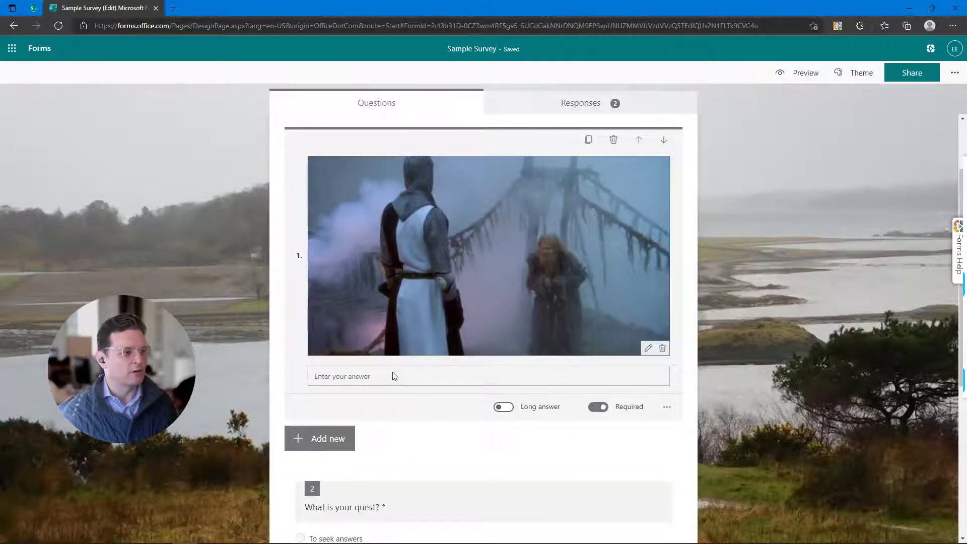
{"action": "scroll", "coordinate": [370, 398], "scroll_direction": "down", "scroll_amount": 3}
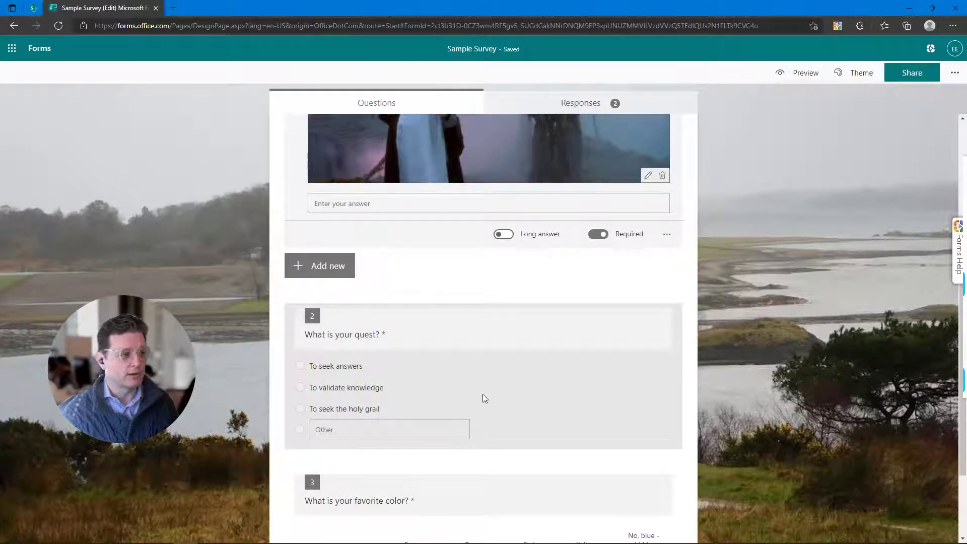
{"action": "scroll", "coordinate": [483, 398], "scroll_direction": "down", "scroll_amount": 2}
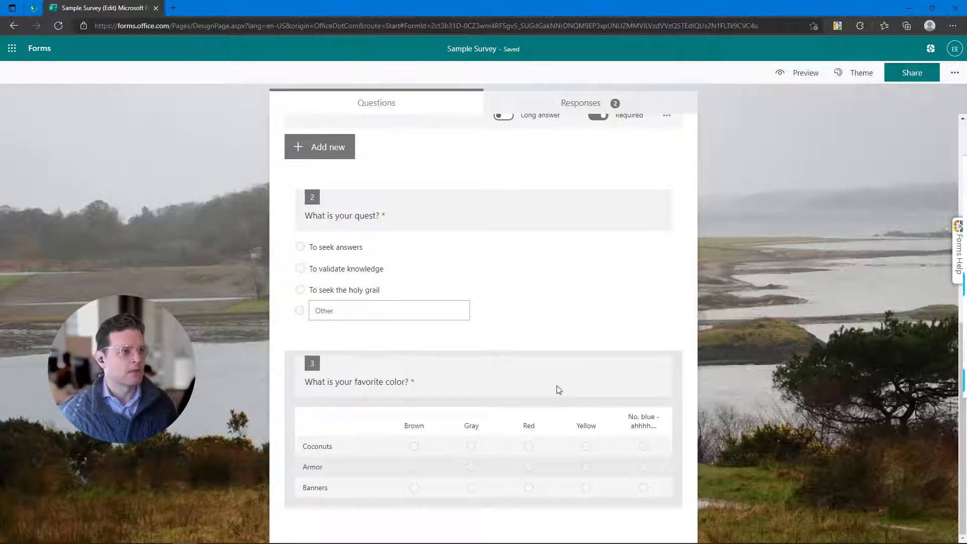
{"action": "scroll", "coordinate": [558, 388], "scroll_direction": "up", "scroll_amount": 2}
{"action": "scroll", "coordinate": [558, 390], "scroll_direction": "up", "scroll_amount": 6}
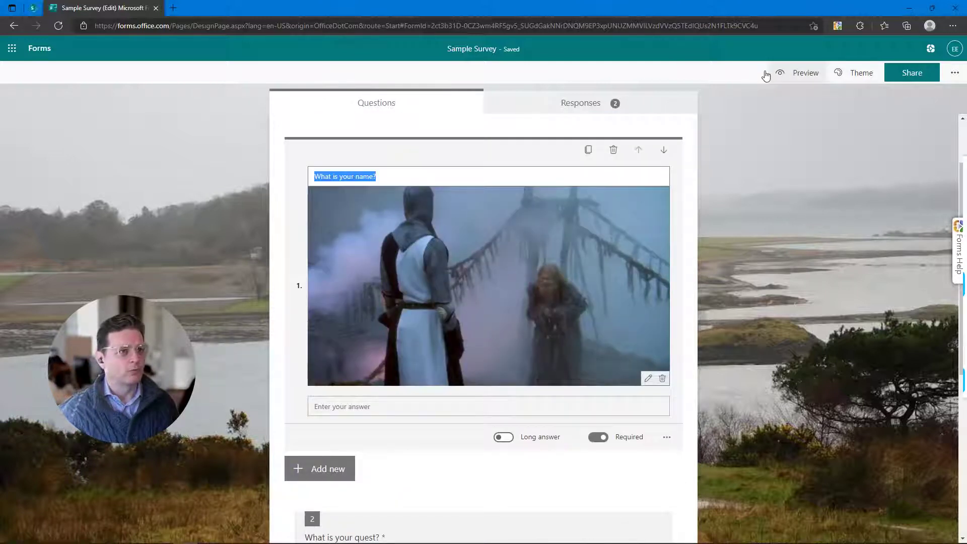
Preview the survey, enter the respondent's first name and choose "To seek the holy grail" as the quest
{"action": "left_click", "coordinate": [794, 74]}
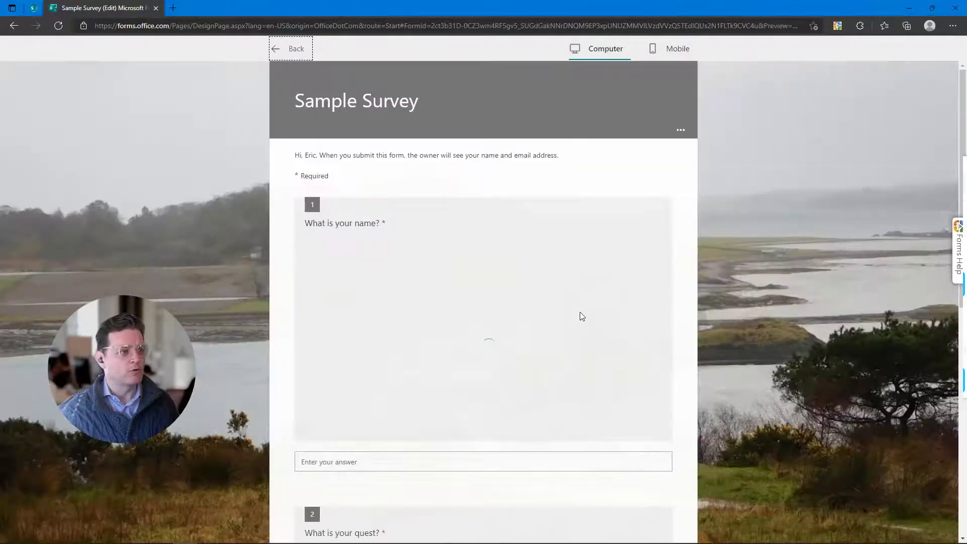
{"action": "scroll", "coordinate": [488, 304], "scroll_direction": "down", "scroll_amount": 1}
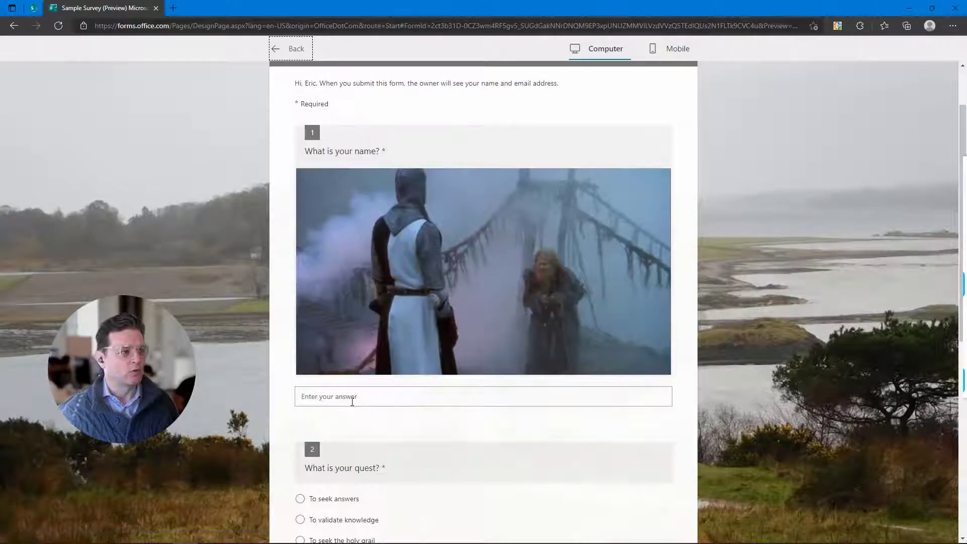
{"action": "left_click", "coordinate": [351, 399]}
{"action": "type", "text": "Eric"}
{"action": "key", "text": "Tab"}
{"action": "scroll", "coordinate": [483, 396], "scroll_direction": "down", "scroll_amount": 1}
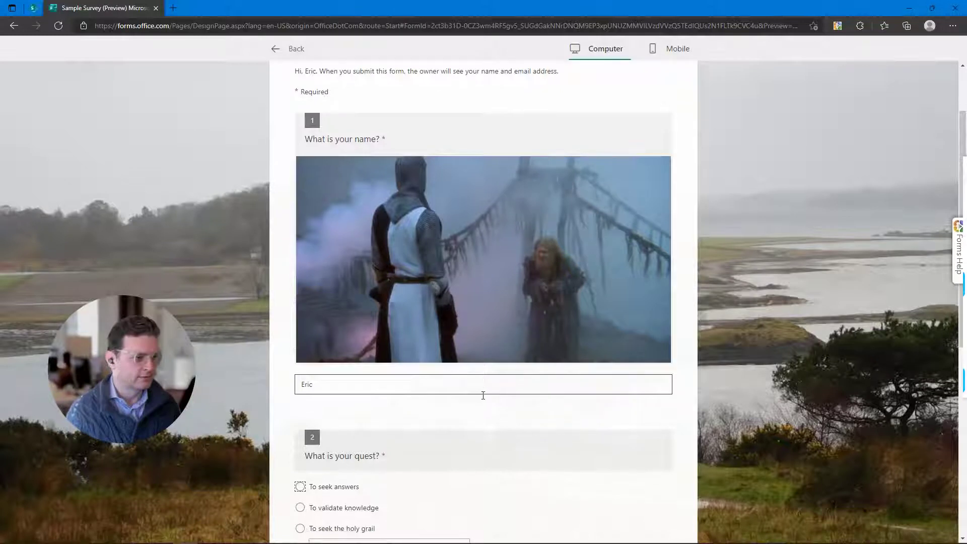
{"action": "scroll", "coordinate": [483, 396], "scroll_direction": "down", "scroll_amount": 3}
{"action": "left_click", "coordinate": [312, 323]}
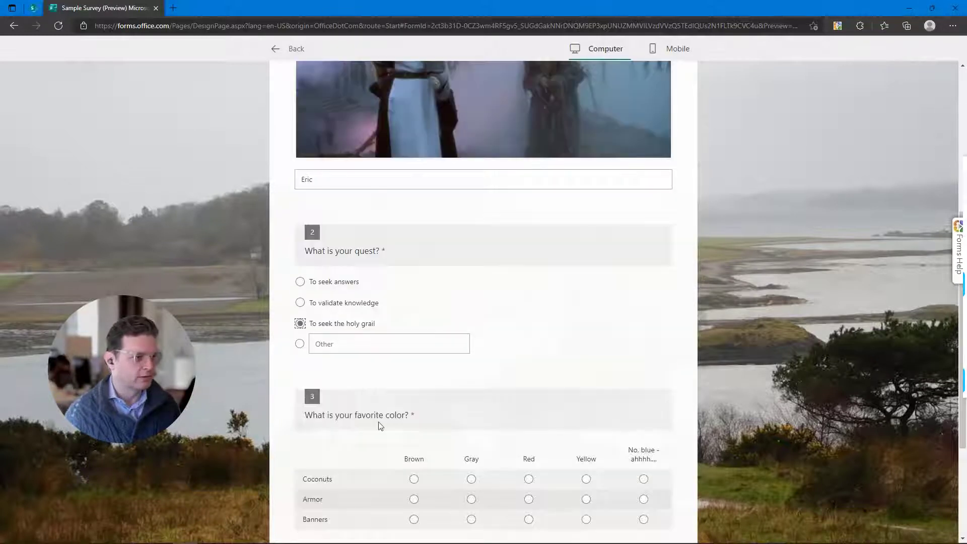
Answer the favorite color question with Brown for Coconuts, Gray for Armor and "No, blue - ahhhh...." for Banners, and submit the response
{"action": "scroll", "coordinate": [380, 426], "scroll_direction": "down", "scroll_amount": 1}
{"action": "left_click", "coordinate": [416, 409]}
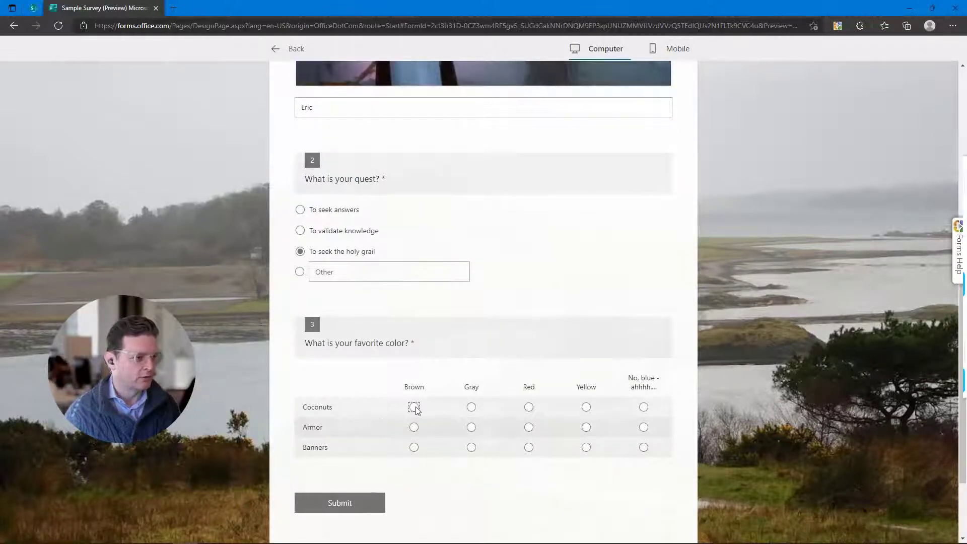
{"action": "left_click", "coordinate": [472, 428]}
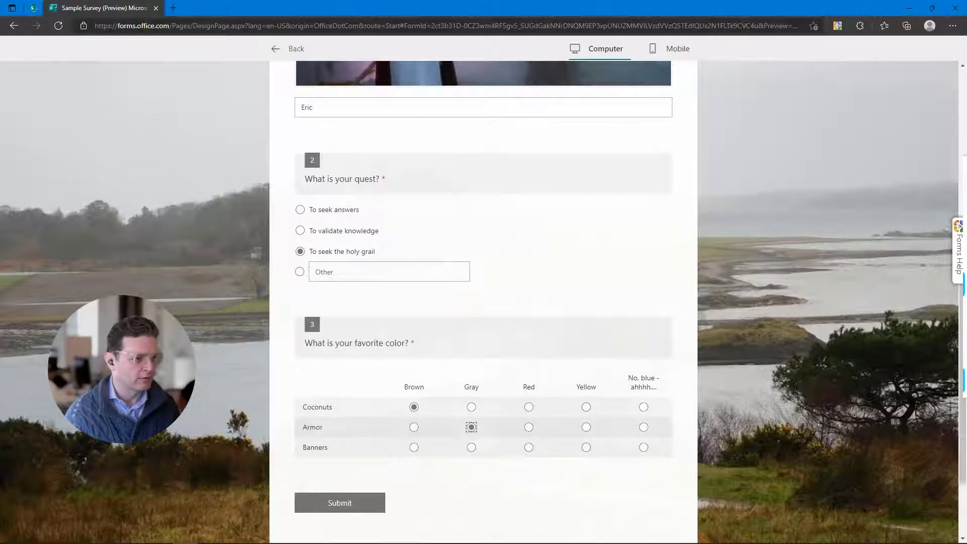
{"action": "left_click", "coordinate": [586, 449]}
{"action": "left_click", "coordinate": [644, 448]}
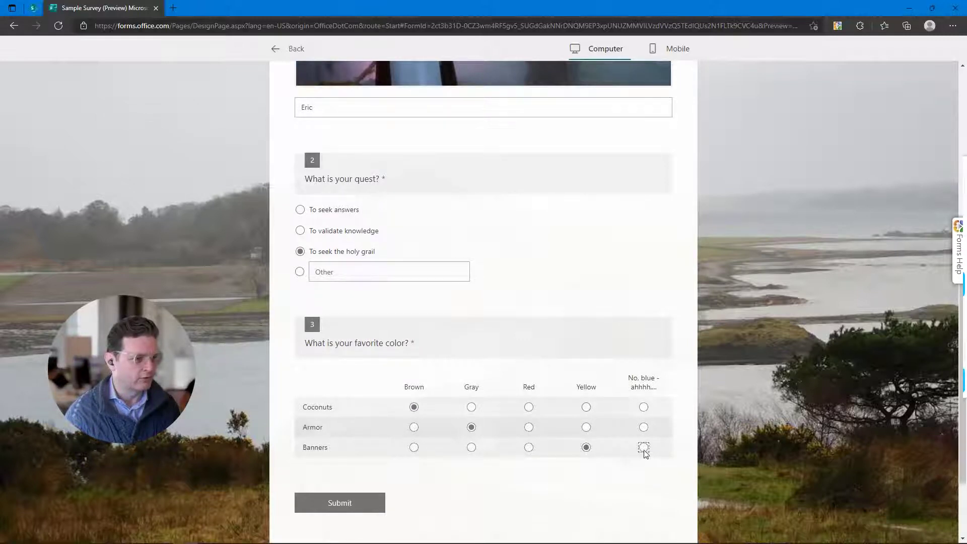
{"action": "left_click", "coordinate": [339, 505]}
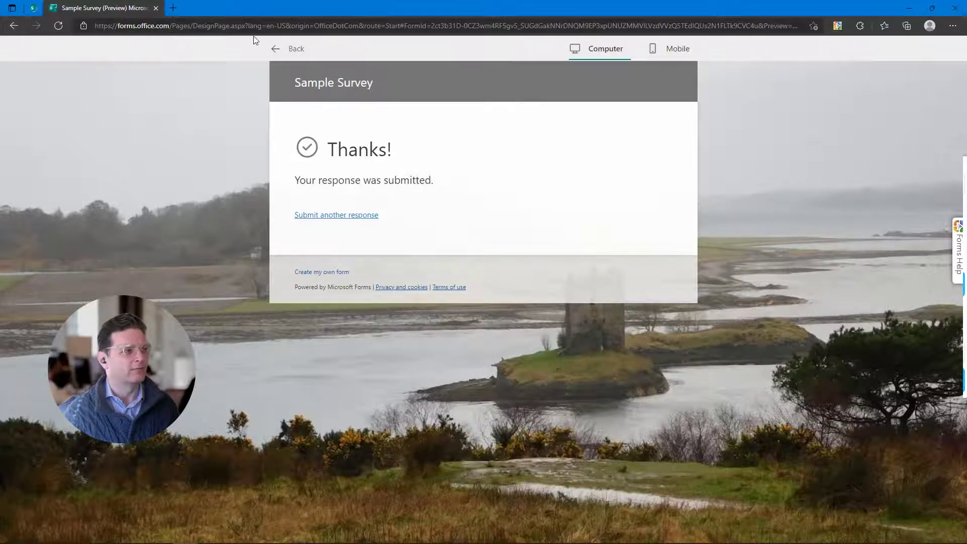
Leave the preview, look over the survey's questions and return to the Forms home page
{"action": "left_click", "coordinate": [278, 52]}
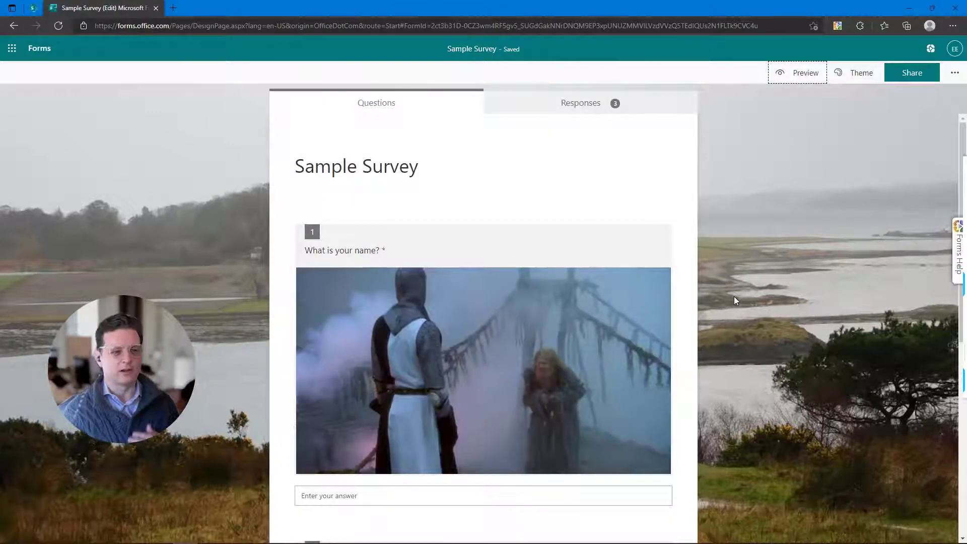
{"action": "scroll", "coordinate": [738, 298], "scroll_direction": "down", "scroll_amount": 6}
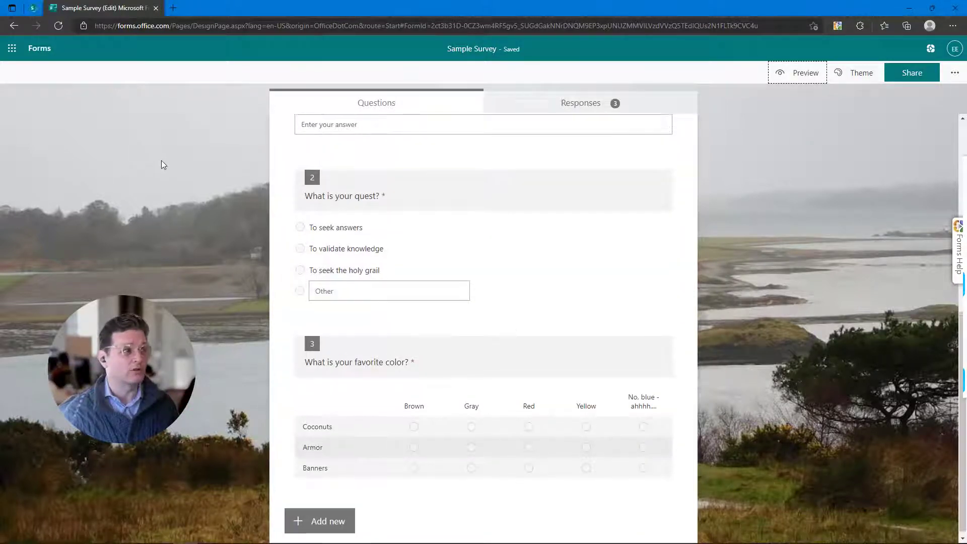
{"action": "scroll", "coordinate": [161, 161], "scroll_direction": "up", "scroll_amount": 6}
{"action": "left_click", "coordinate": [13, 28]}
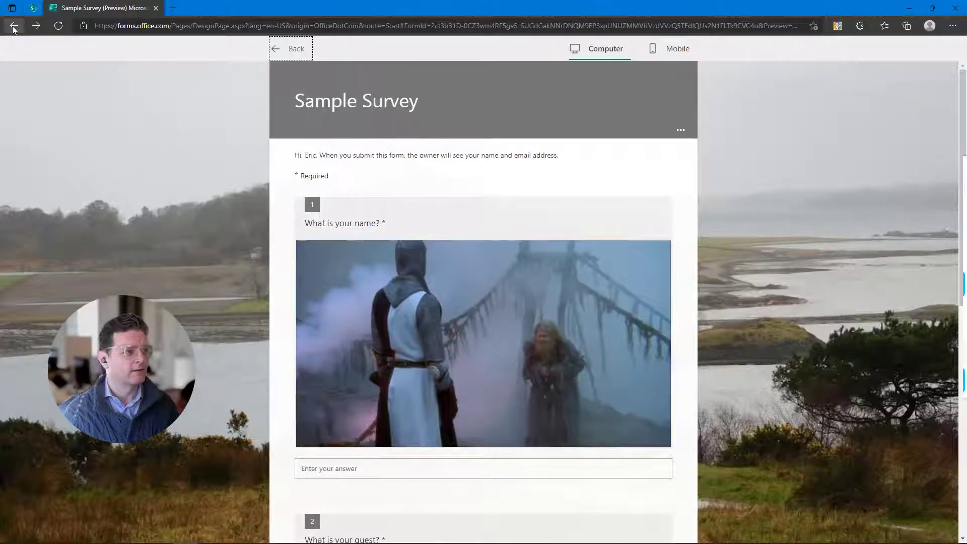
{"action": "left_click", "coordinate": [14, 27]}
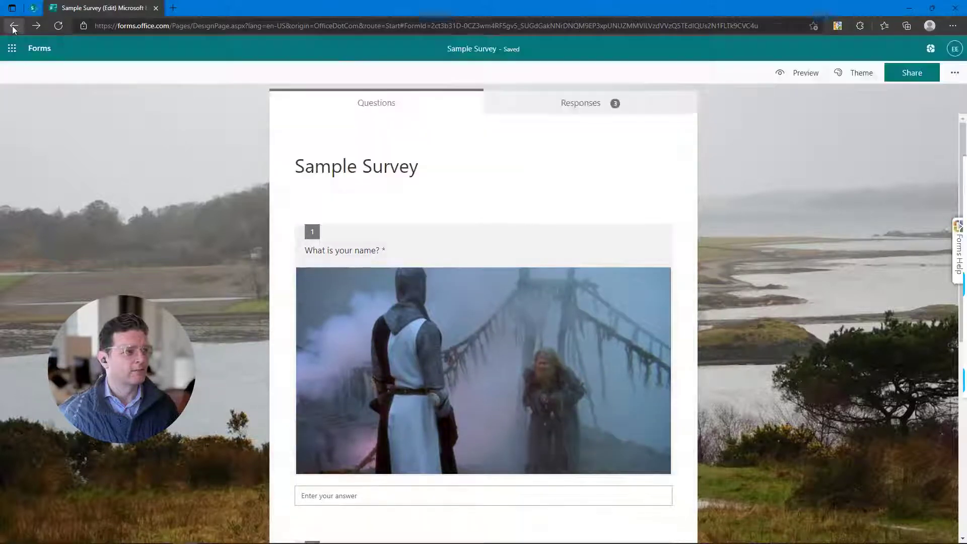
{"action": "left_click", "coordinate": [14, 28]}
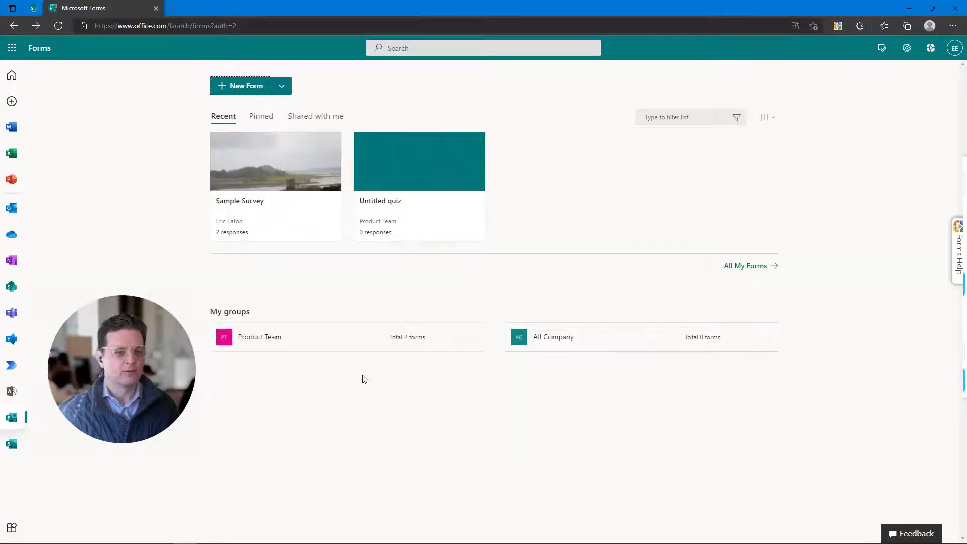
Create a new group form for the Product Team and add a Choice question to it
{"action": "left_click", "coordinate": [250, 338]}
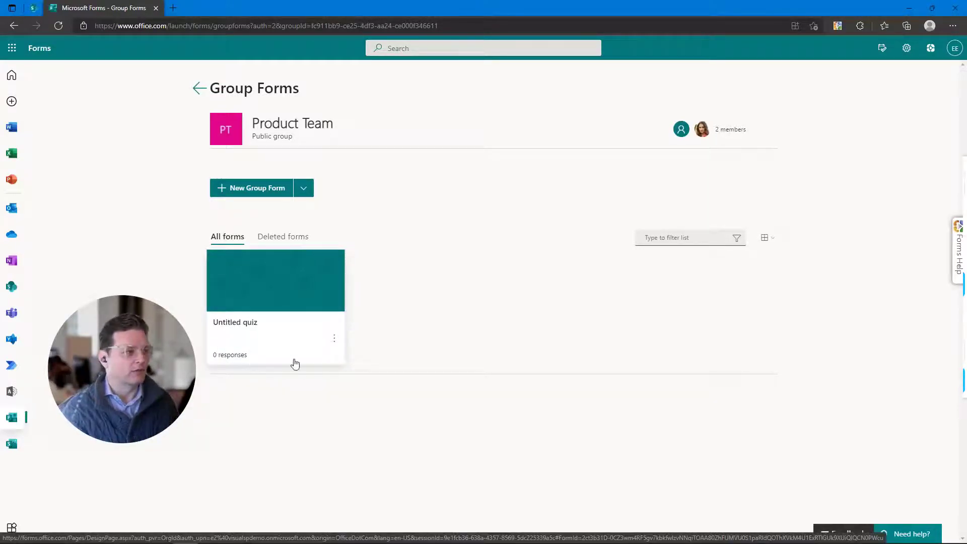
{"action": "left_click", "coordinate": [247, 190]}
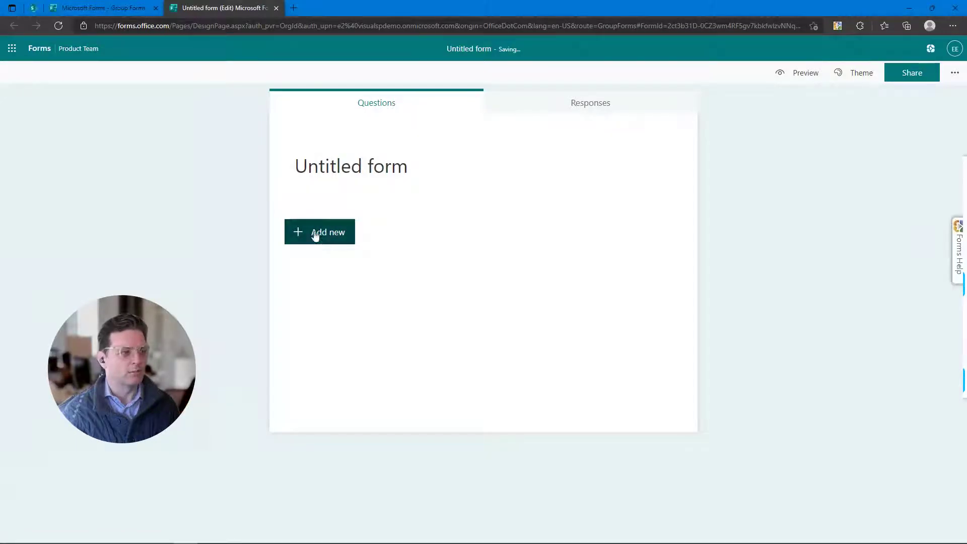
{"action": "left_click", "coordinate": [430, 173]}
{"action": "left_click", "coordinate": [323, 224]}
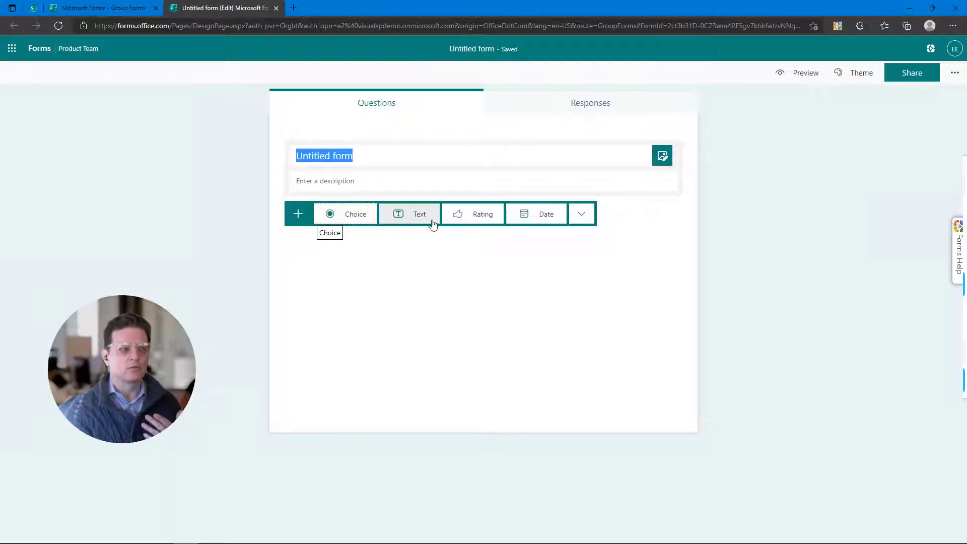
{"action": "left_click", "coordinate": [351, 222]}
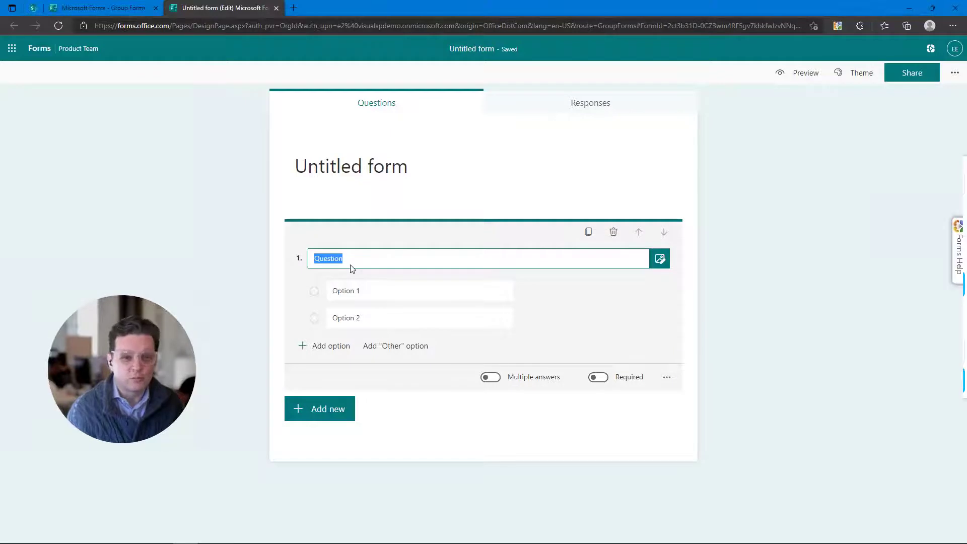
Set the text of the first question to "Where should our team retreat be held?"
{"action": "type", "text": "Wher"}
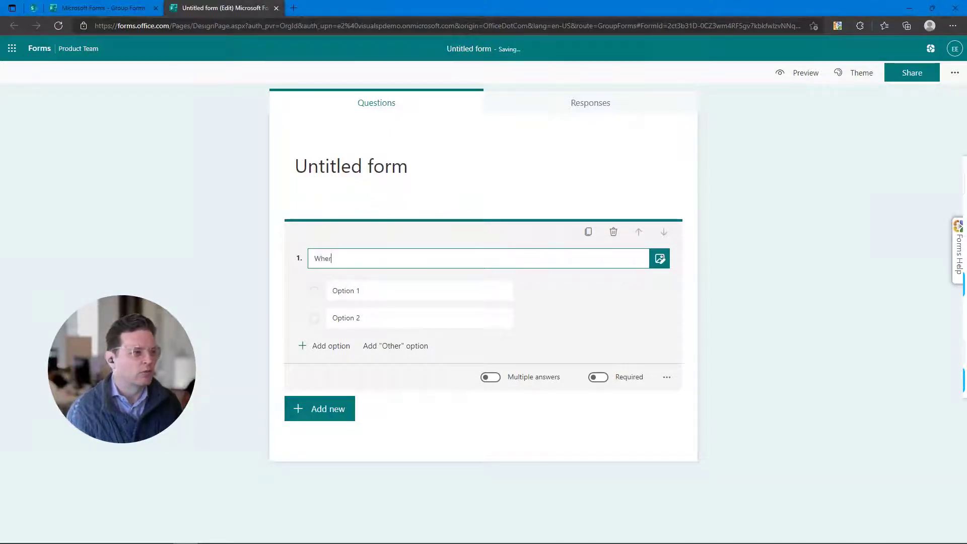
{"action": "type", "text": "e should our team re"}
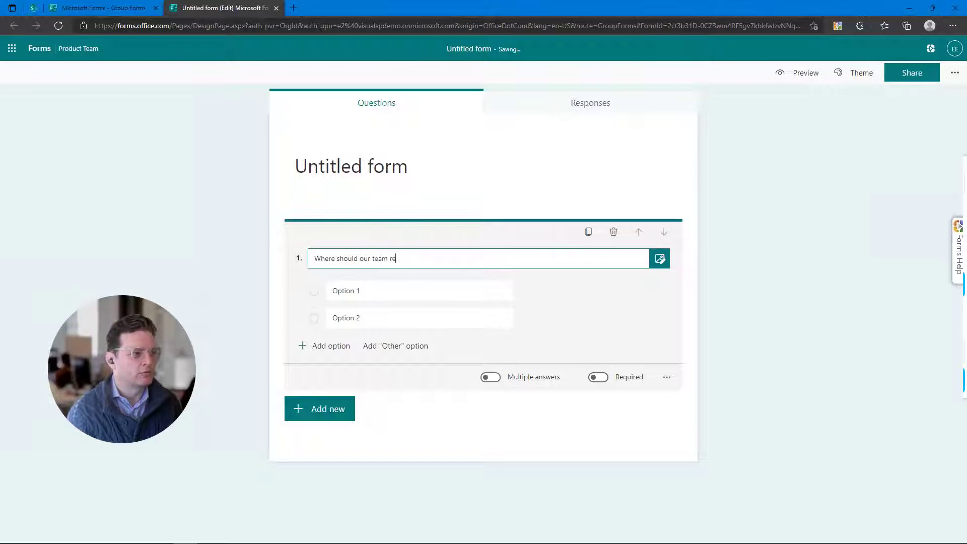
{"action": "type", "text": "hel"}
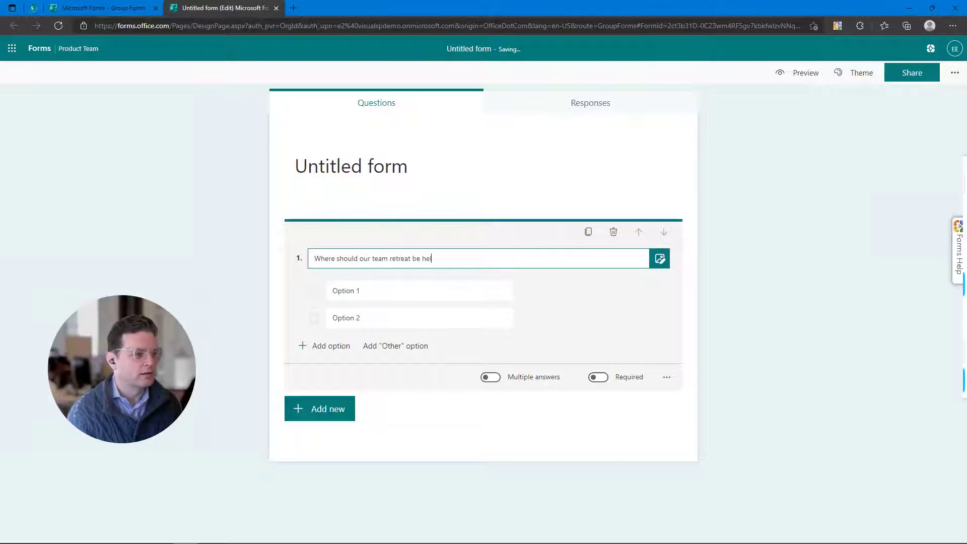
{"action": "key", "text": "Tab"}
{"action": "key", "text": "Tab"}
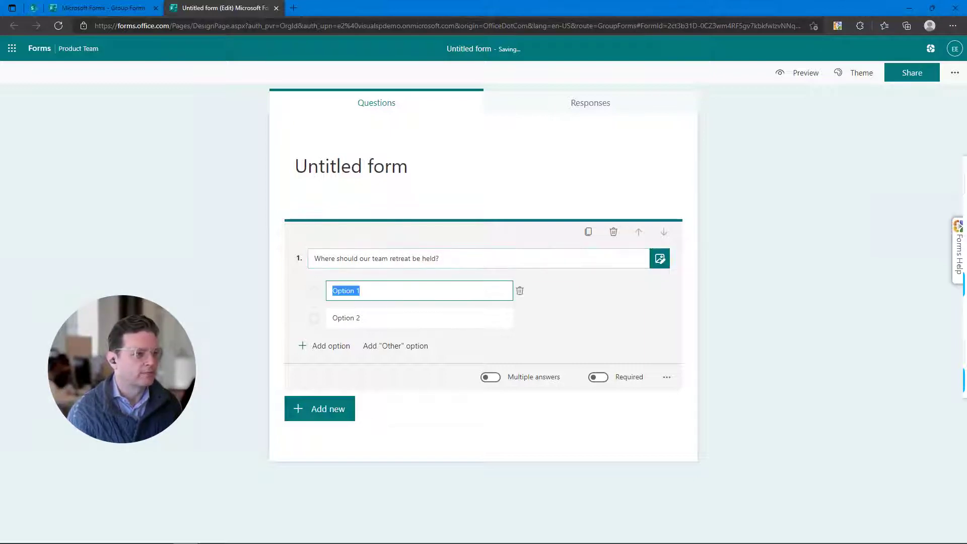
Enter "Disneyland" and "Ruth's Chris Steakhouse" as the question's two answer options
{"action": "key", "text": "BackSpace"}
{"action": "type", "text": "Disneyland"}
{"action": "key", "text": "Tab"}
{"action": "type", "text": "Ruth's Chris Steakhouse"}
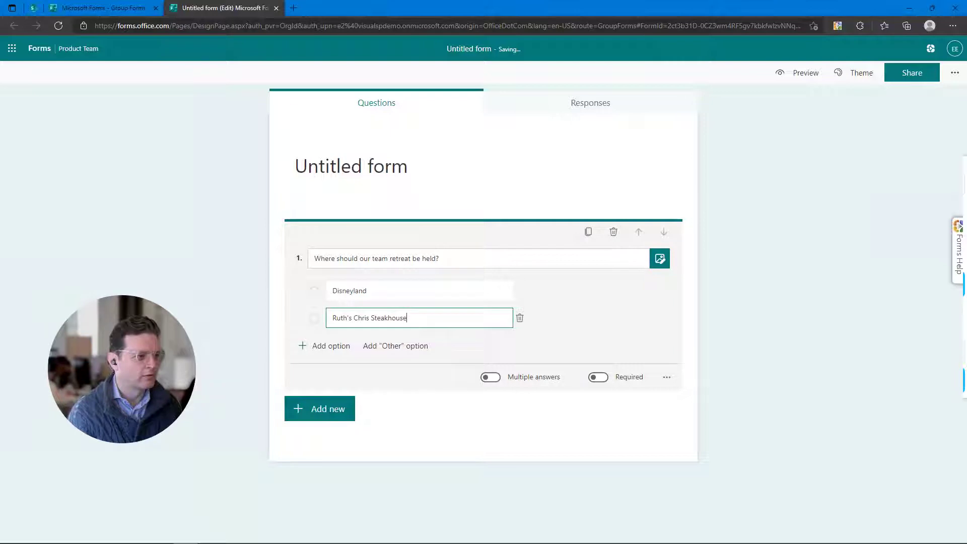
Add "The beach" and "McDonald's" as the third and fourth answer options of the retreat location question
{"action": "key", "text": "Return"}
{"action": "type", "text": "Th"}
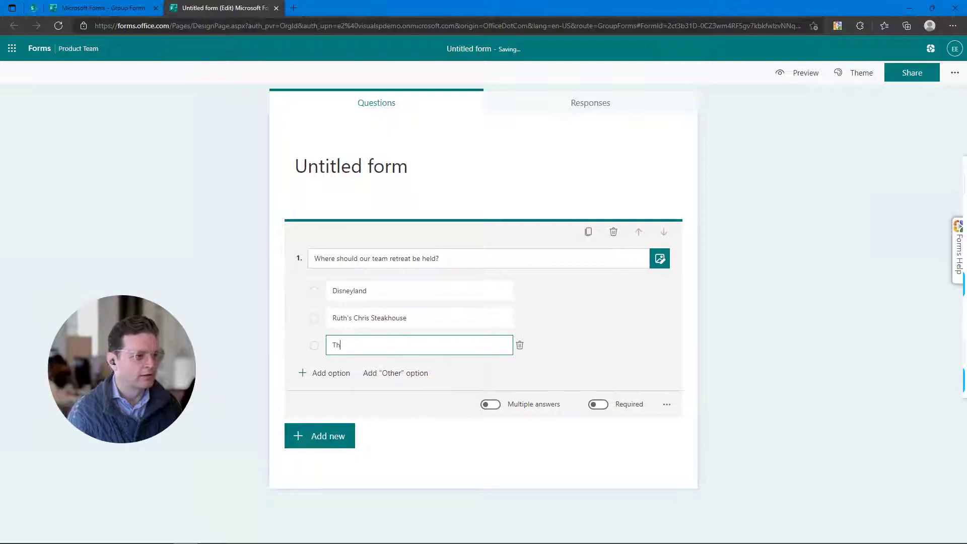
{"action": "type", "text": "e beac"}
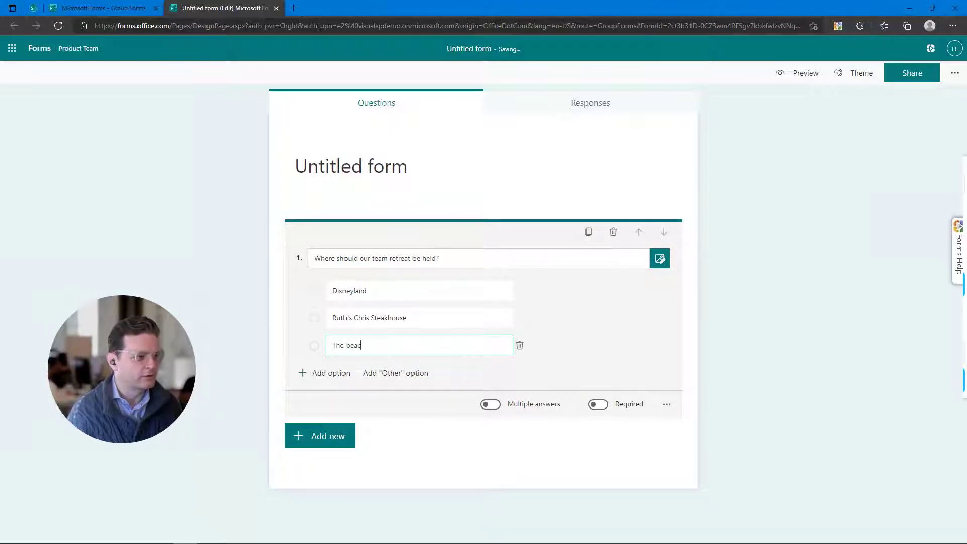
{"action": "type", "text": "h"}
{"action": "key", "text": "Return"}
{"action": "type", "text": "McDa"}
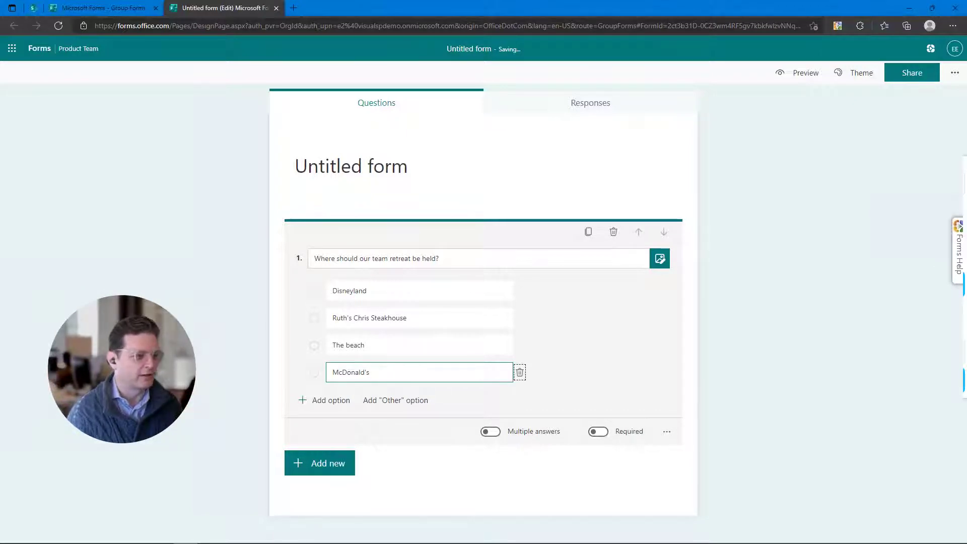
Add a Text question that asks "How many days should we go?"
{"action": "left_click", "coordinate": [337, 467]}
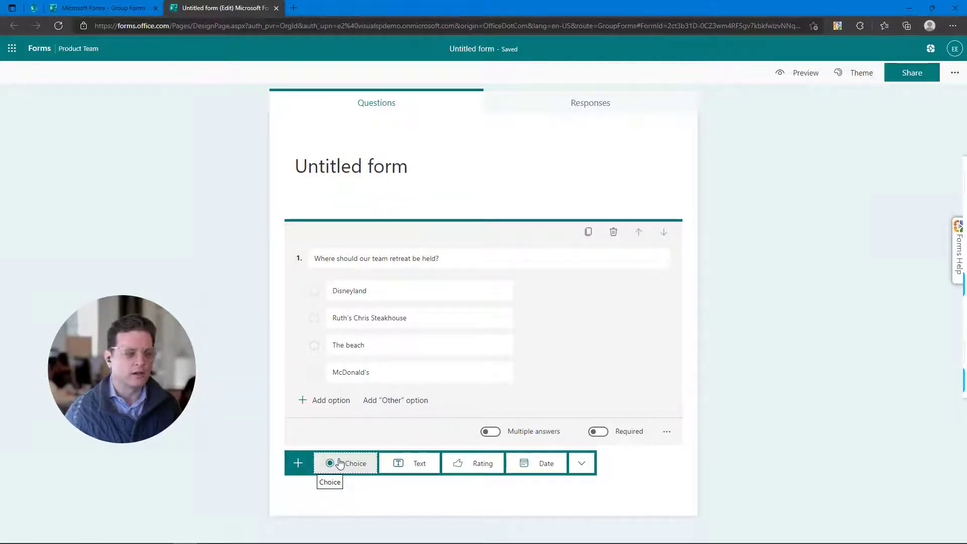
{"action": "left_click", "coordinate": [420, 467]}
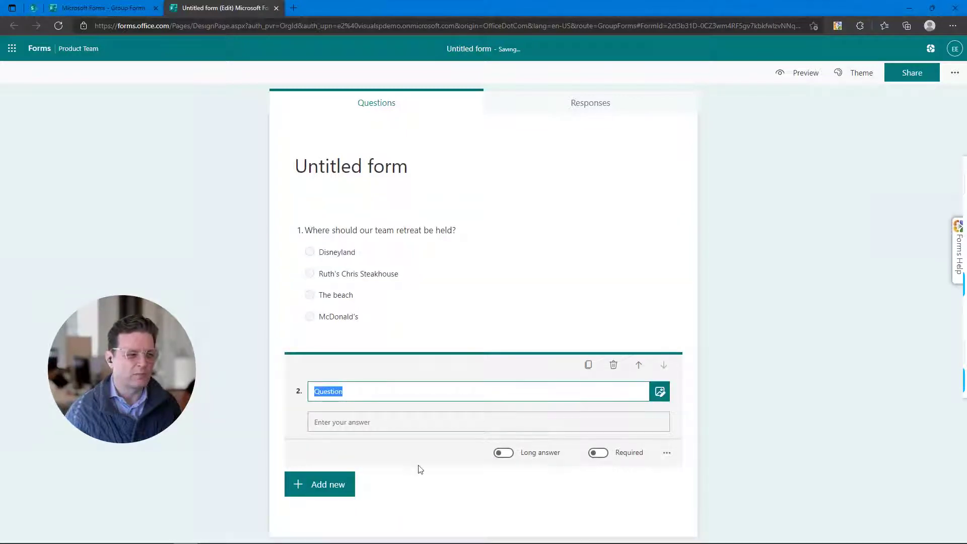
{"action": "type", "text": "How"}
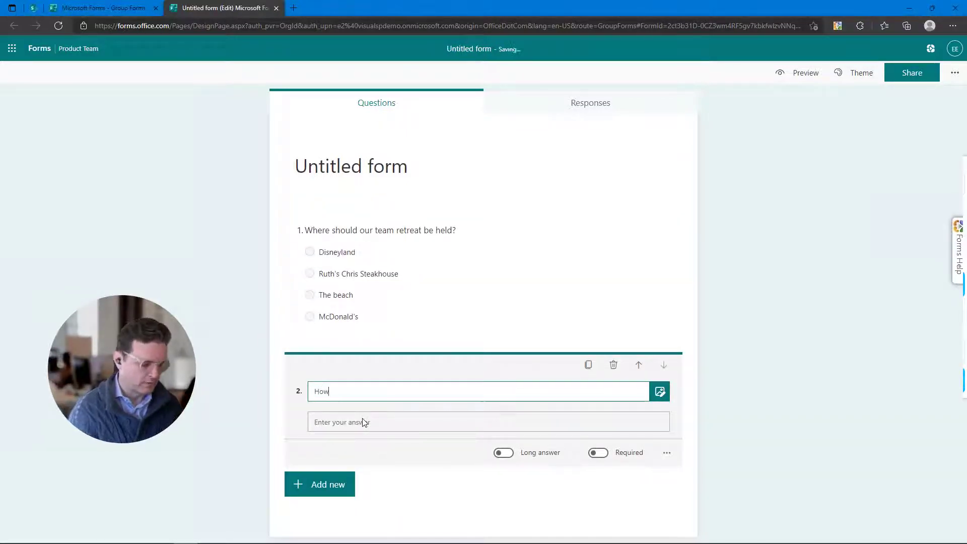
{"action": "type", "text": " many days should we go?"}
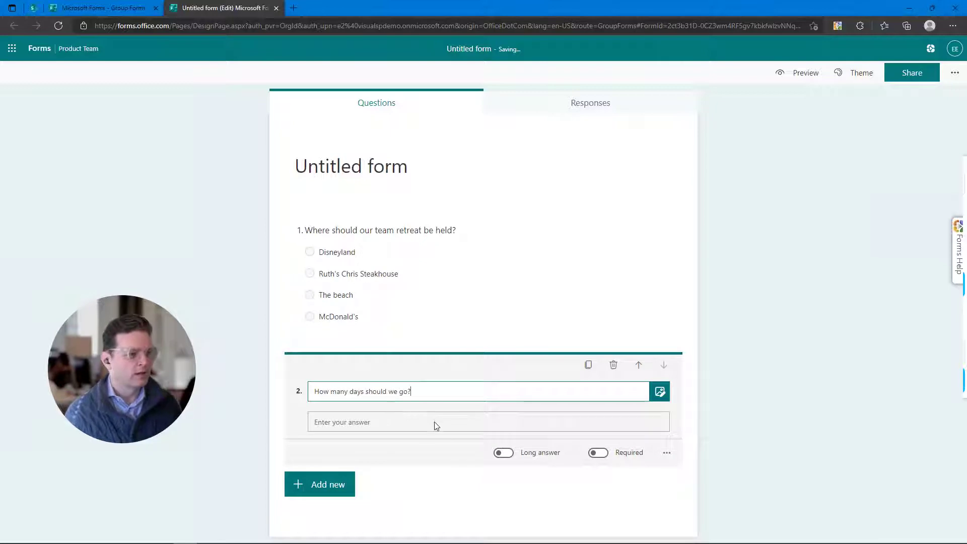
Restrict the answer to the days question to a number less than or equal to 5
{"action": "left_click", "coordinate": [667, 453]}
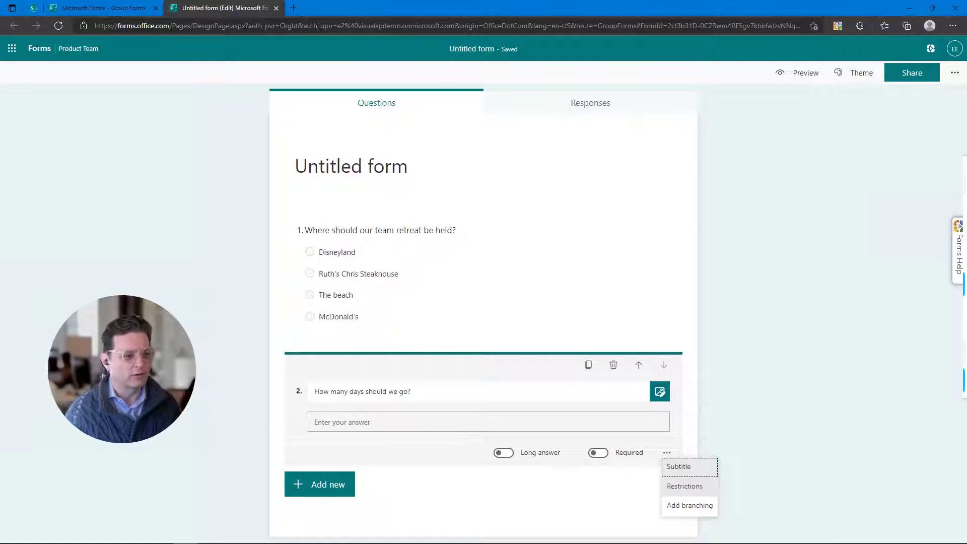
{"action": "left_click", "coordinate": [680, 487]}
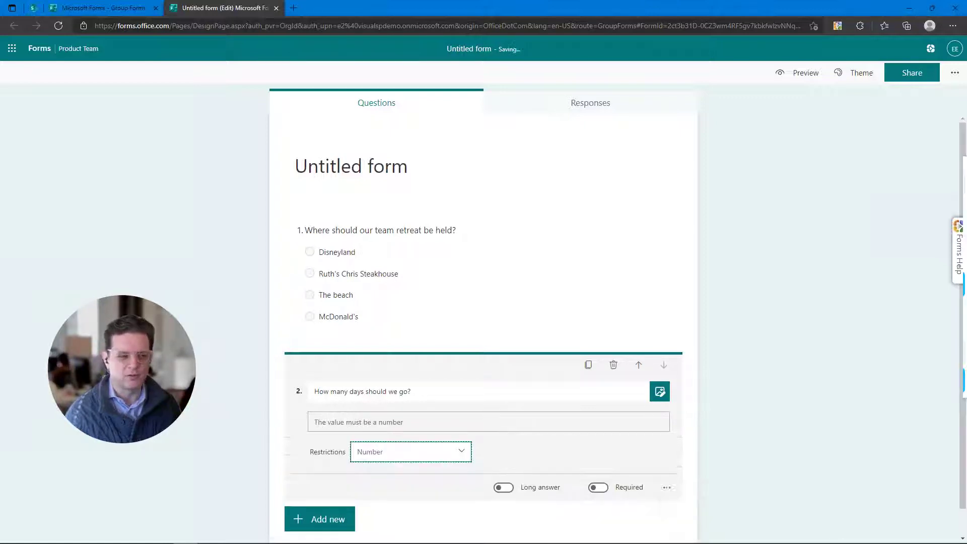
{"action": "left_click", "coordinate": [464, 454]}
{"action": "scroll", "coordinate": [425, 476], "scroll_direction": "down", "scroll_amount": 4}
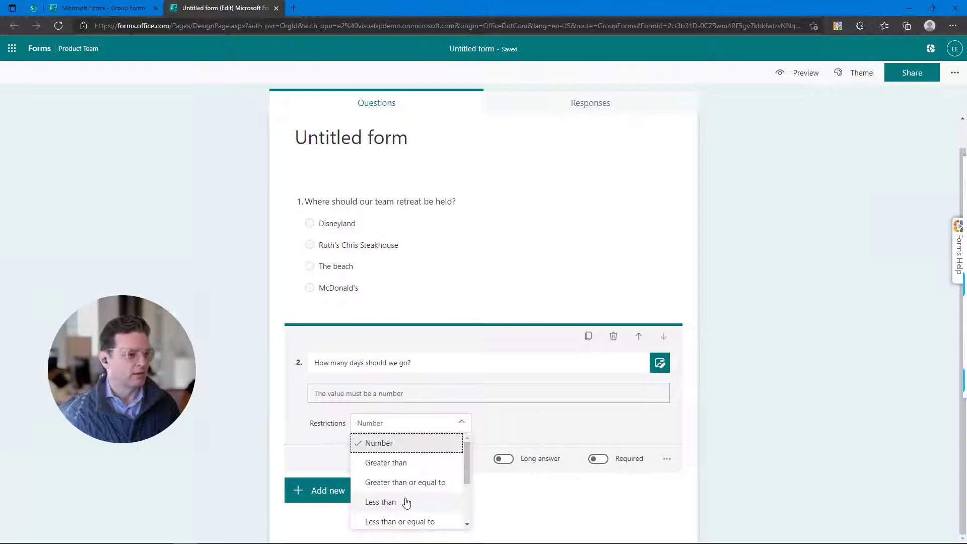
{"action": "left_click", "coordinate": [406, 521]}
{"action": "key", "text": "Tab"}
{"action": "type", "text": "5"}
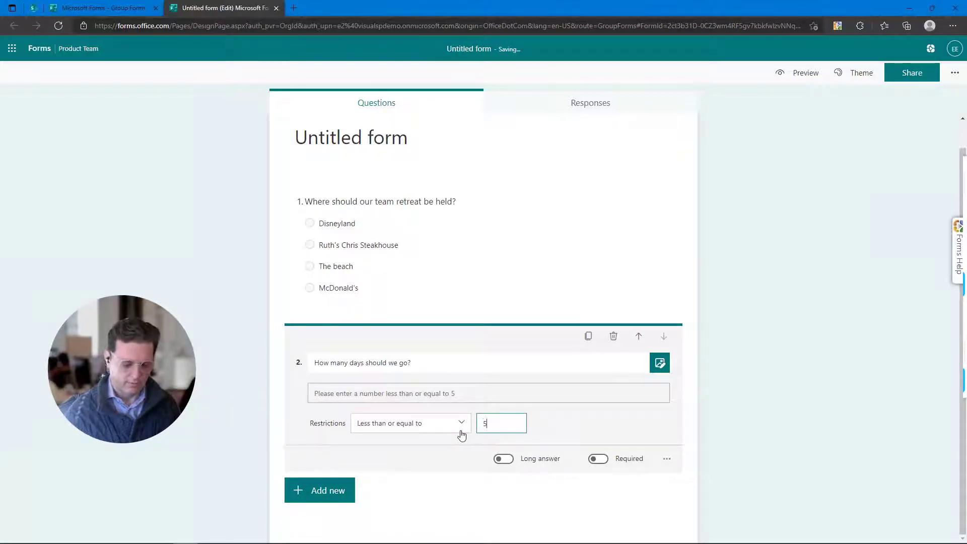
{"action": "left_click", "coordinate": [408, 484]}
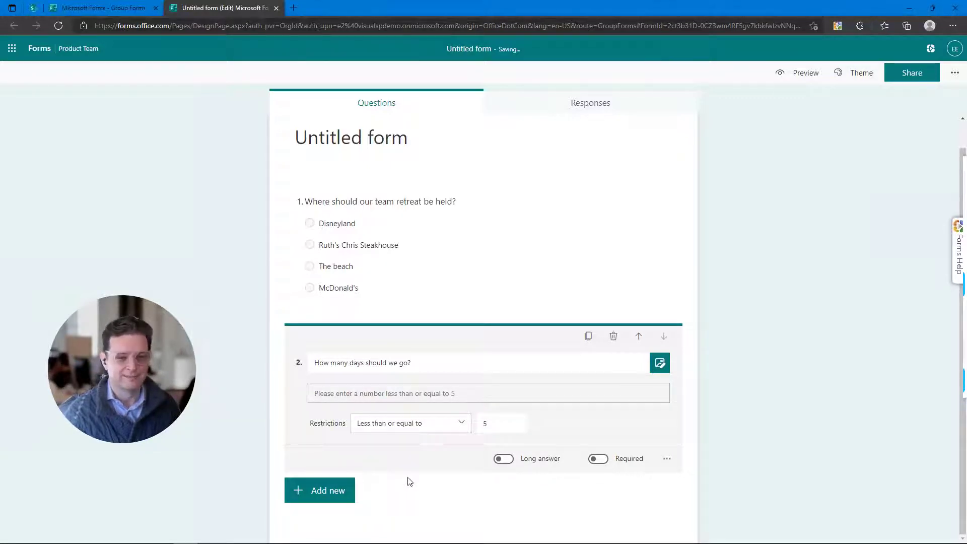
Add a Date question that asks "When should it be held?"
{"action": "left_click", "coordinate": [325, 492]}
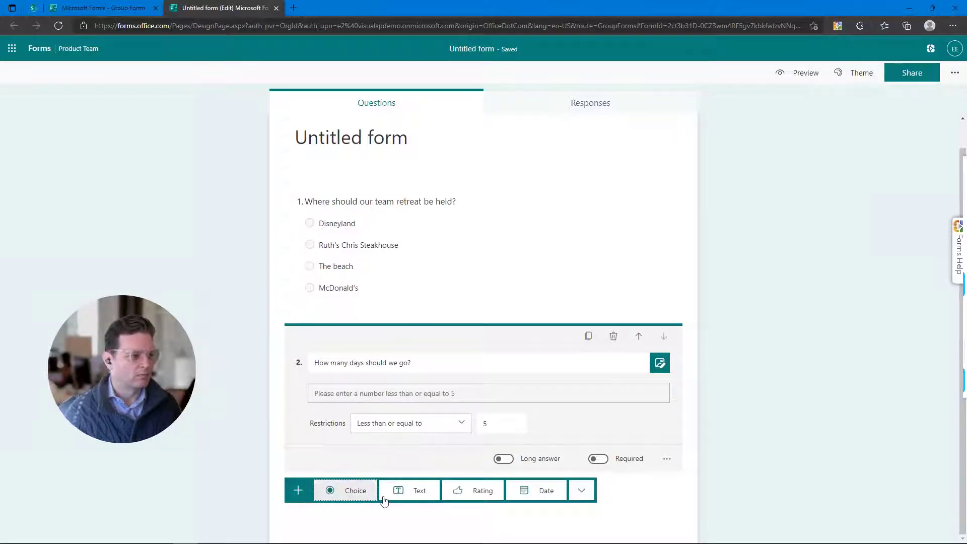
{"action": "left_click", "coordinate": [528, 494]}
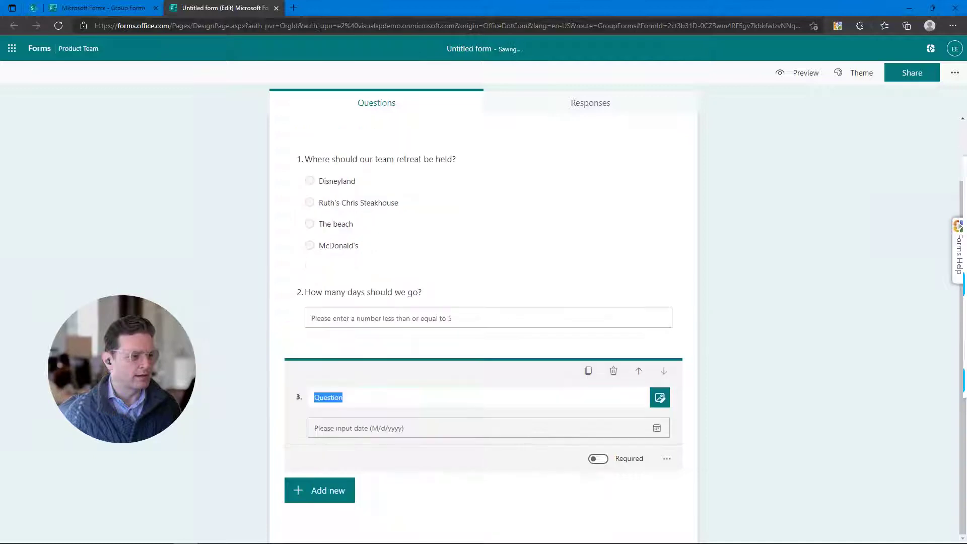
{"action": "type", "text": "When sh"}
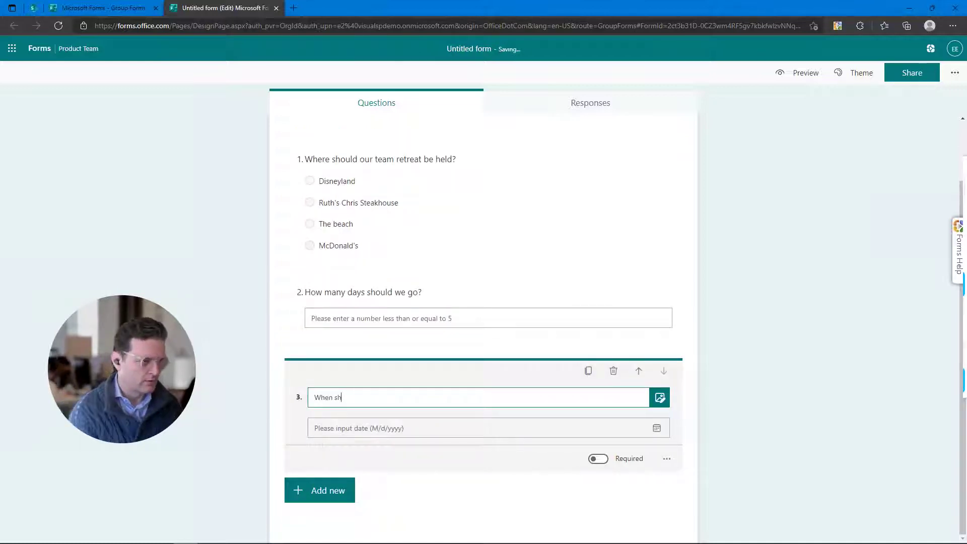
{"action": "type", "text": "ould it be held?"}
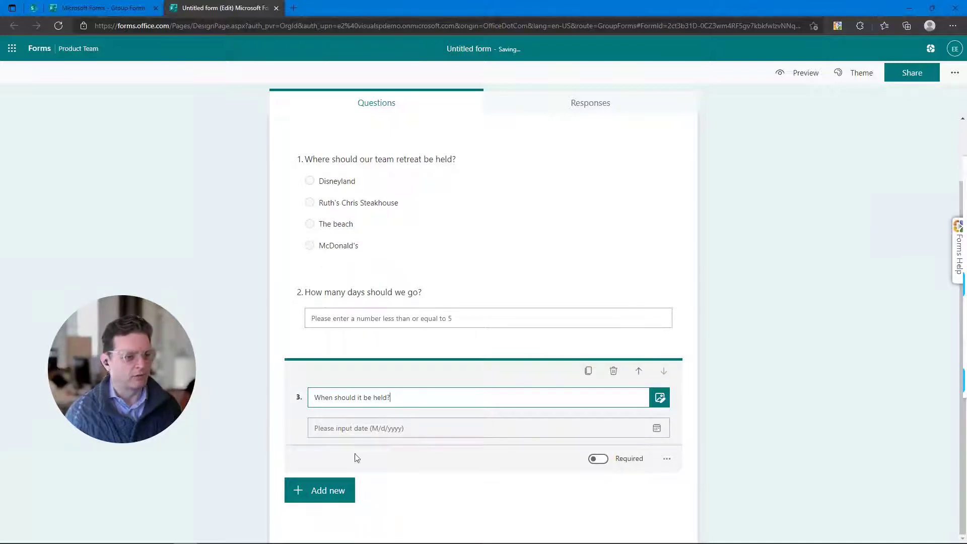
Add a Likert question with the text "What essentail garments should be provided?"
{"action": "left_click", "coordinate": [328, 499]}
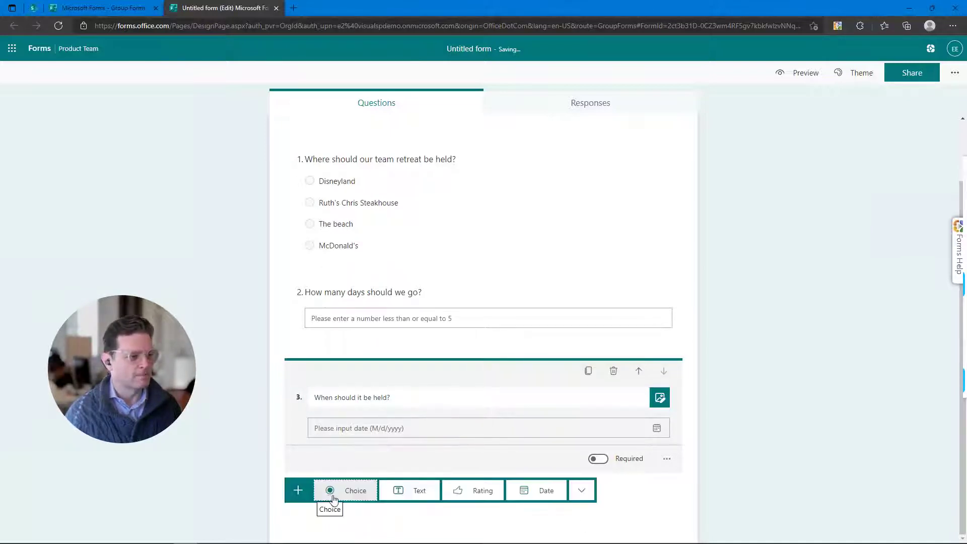
{"action": "left_click", "coordinate": [583, 493]}
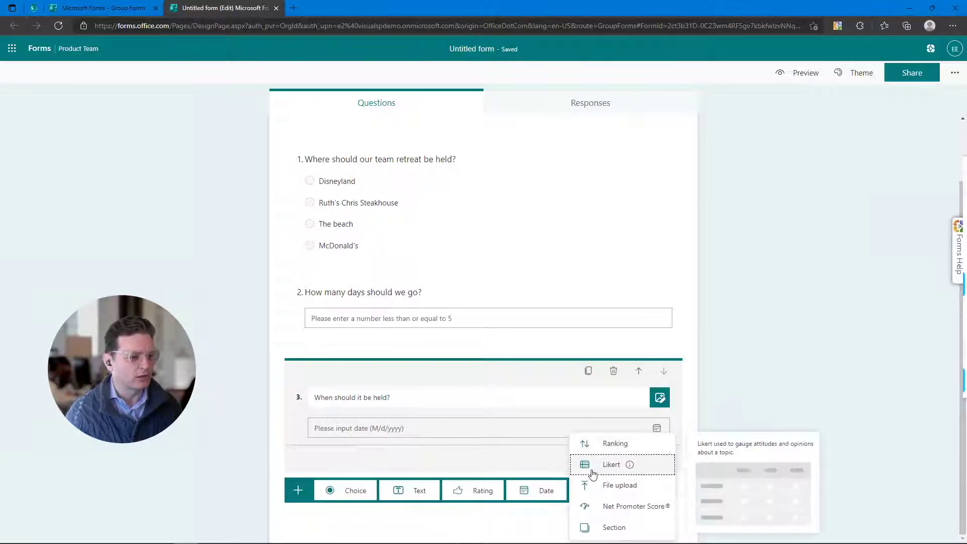
{"action": "left_click", "coordinate": [593, 475]}
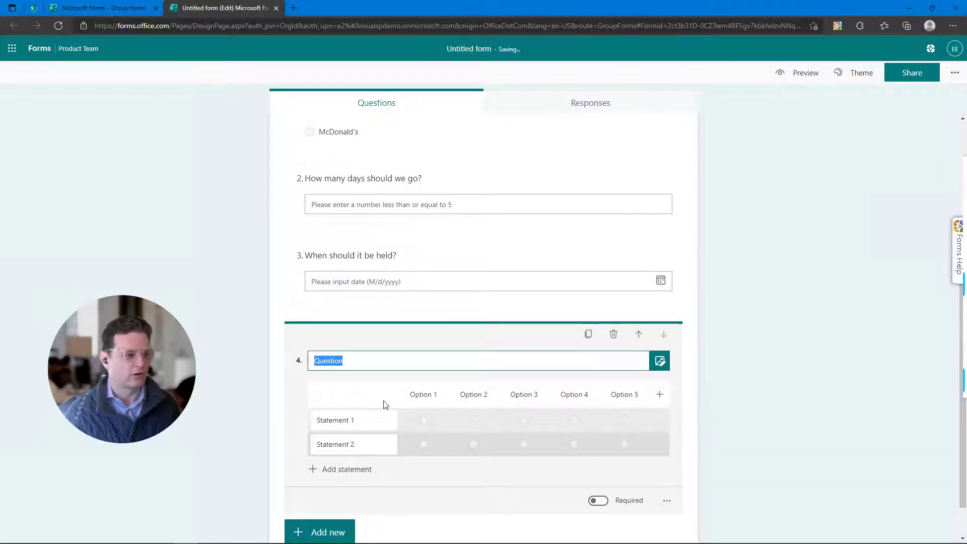
{"action": "left_click", "coordinate": [349, 421]}
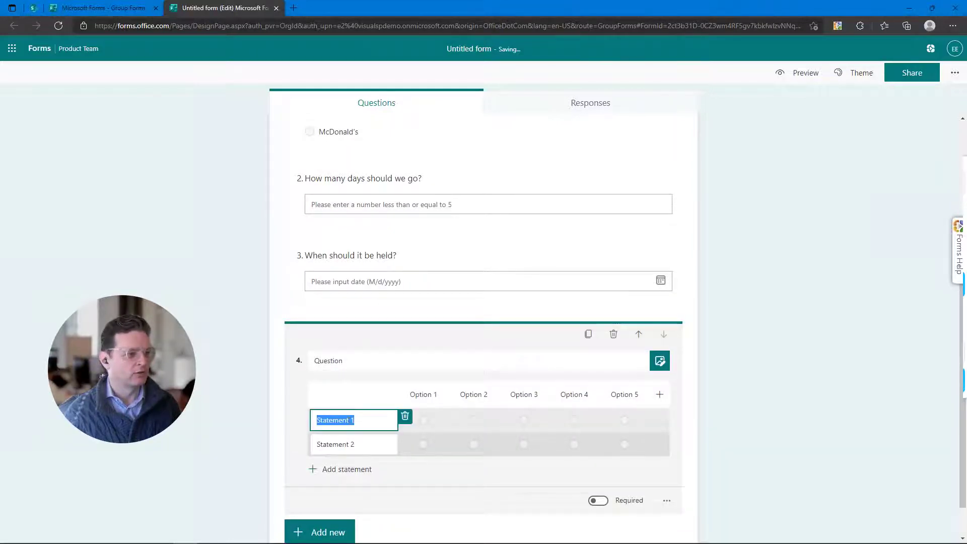
{"action": "left_click", "coordinate": [342, 361]}
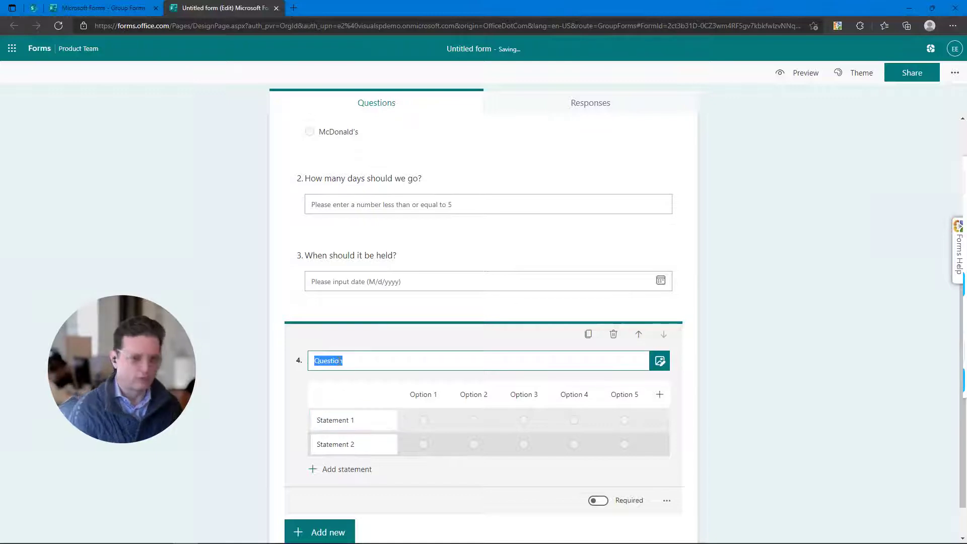
{"action": "type", "text": "What"}
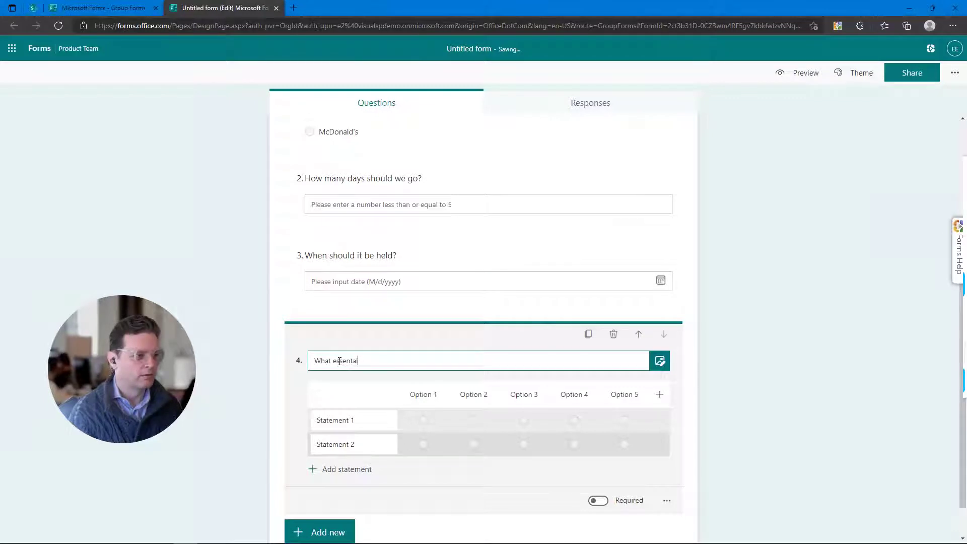
{"action": "type", "text": "essentail garments sh"}
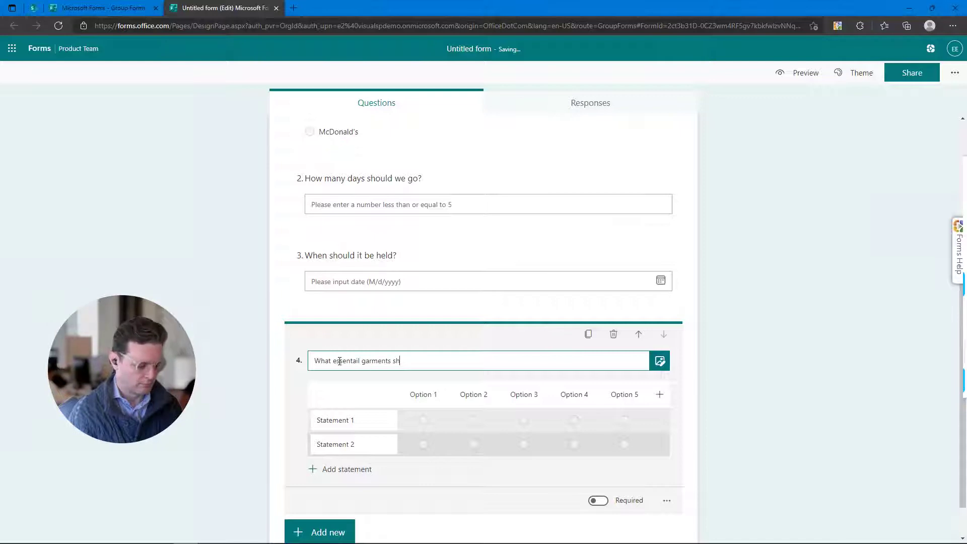
{"action": "type", "text": "ould be provided?"}
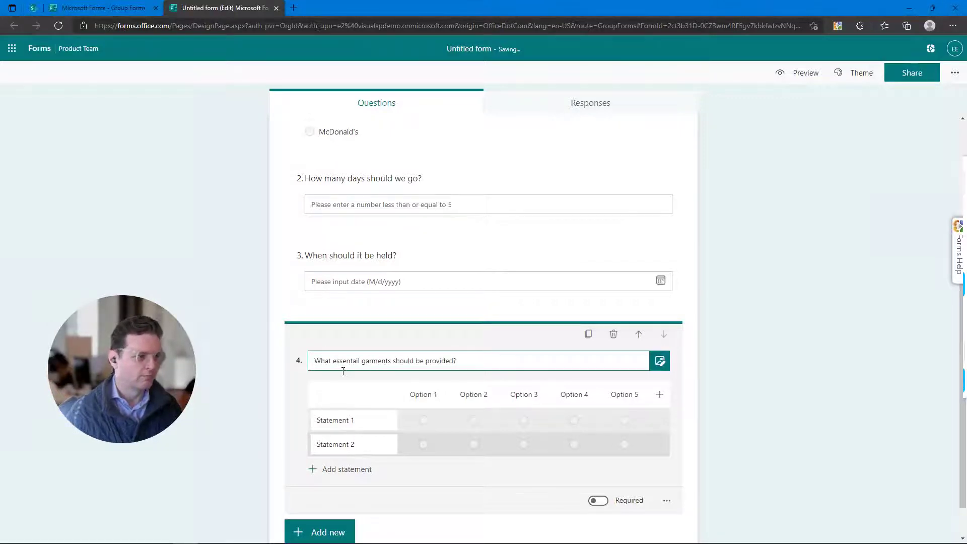
Fill in the Likert question's statements as "Hat", "Shirt", "Wristband" and "Puffer vest"
{"action": "left_click", "coordinate": [326, 417]}
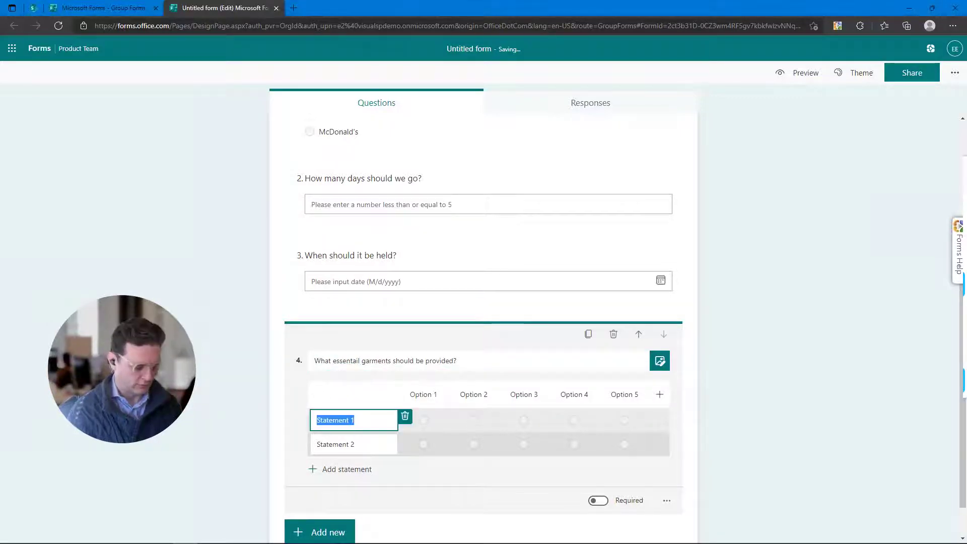
{"action": "type", "text": "Hat"}
{"action": "key", "text": "Tab"}
{"action": "type", "text": "Shi"}
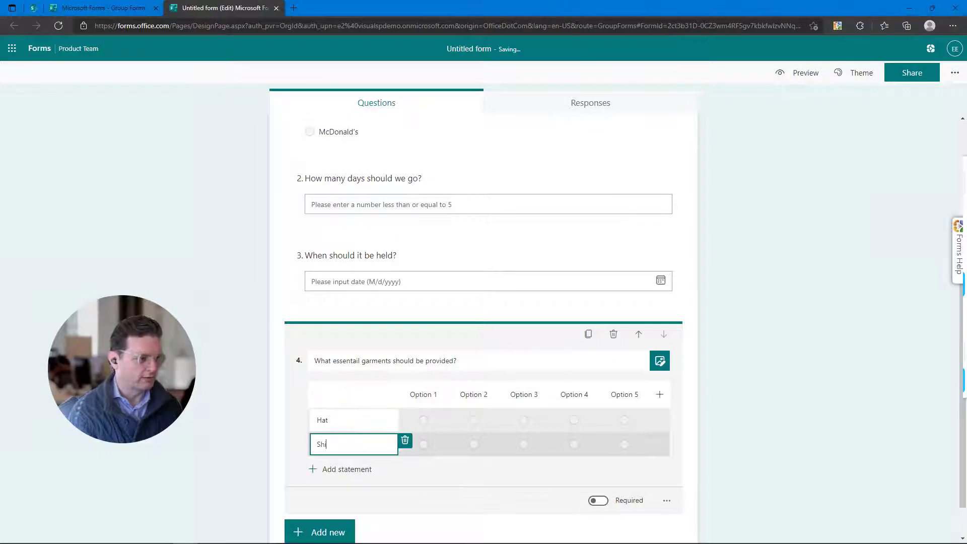
{"action": "key", "text": "Return"}
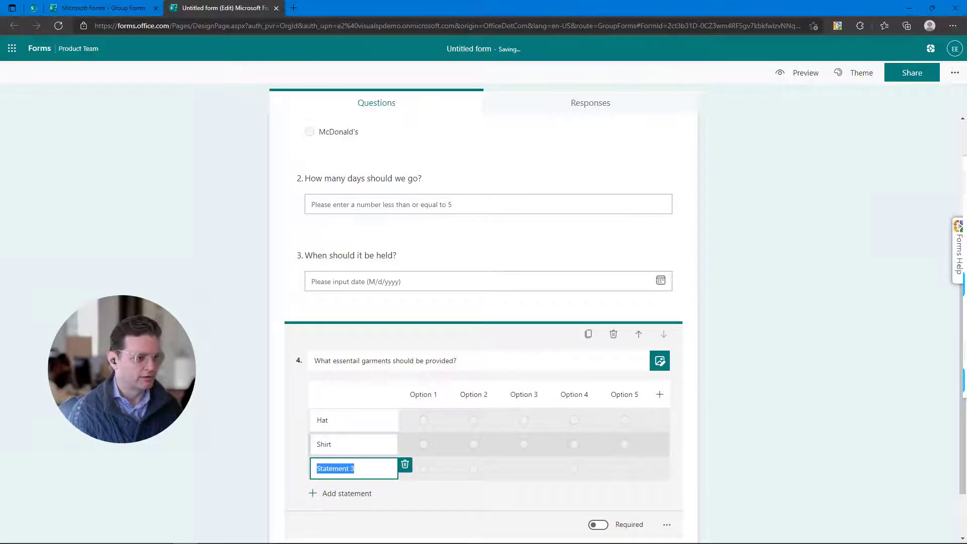
{"action": "type", "text": "Wristband"}
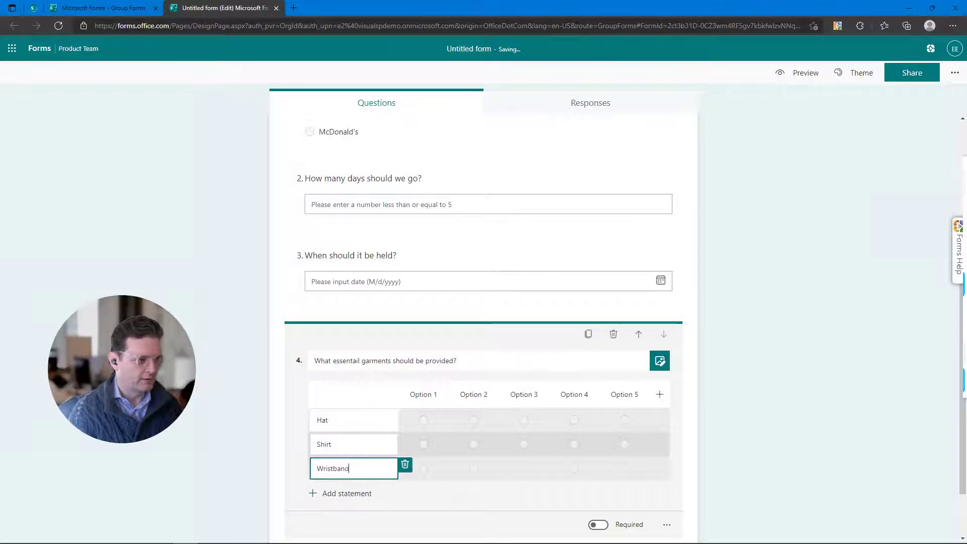
{"action": "key", "text": "Return"}
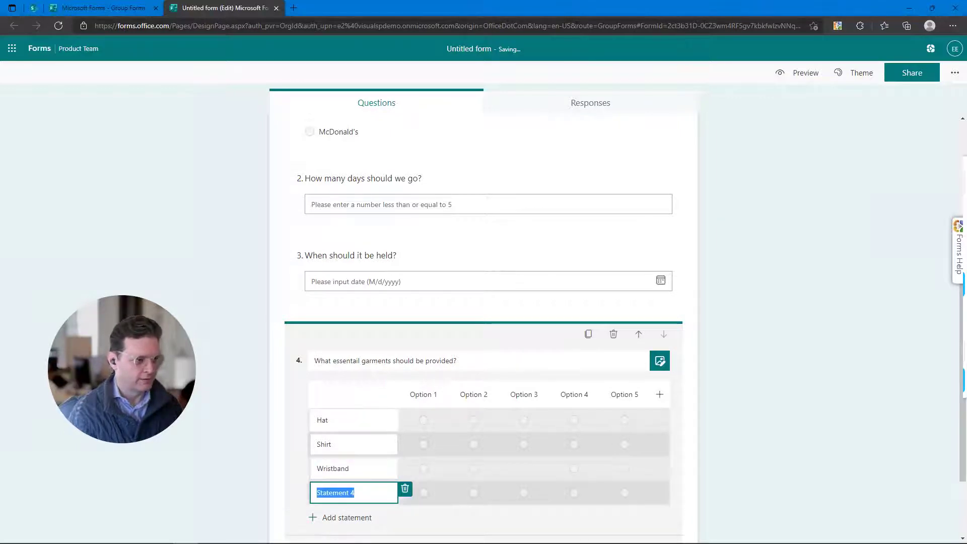
{"action": "type", "text": "Puffer vest"}
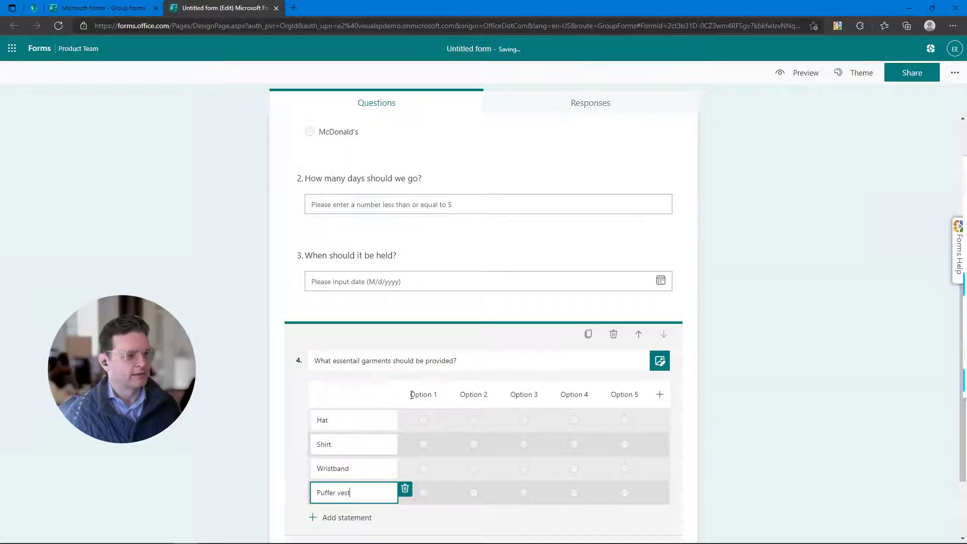
Label the Likert question's five option columns 1, 2, 3, 4 and 5
{"action": "left_click", "coordinate": [412, 395]}
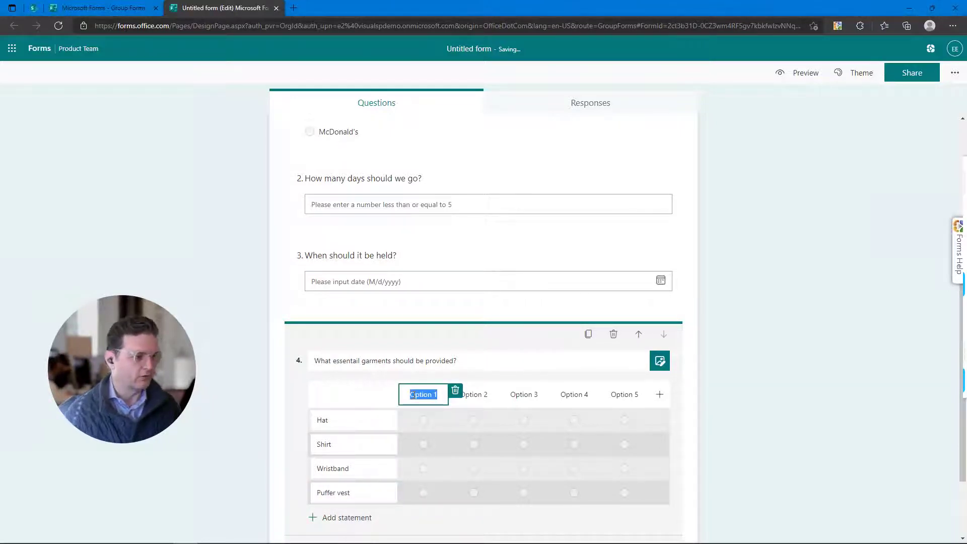
{"action": "type", "text": "1"}
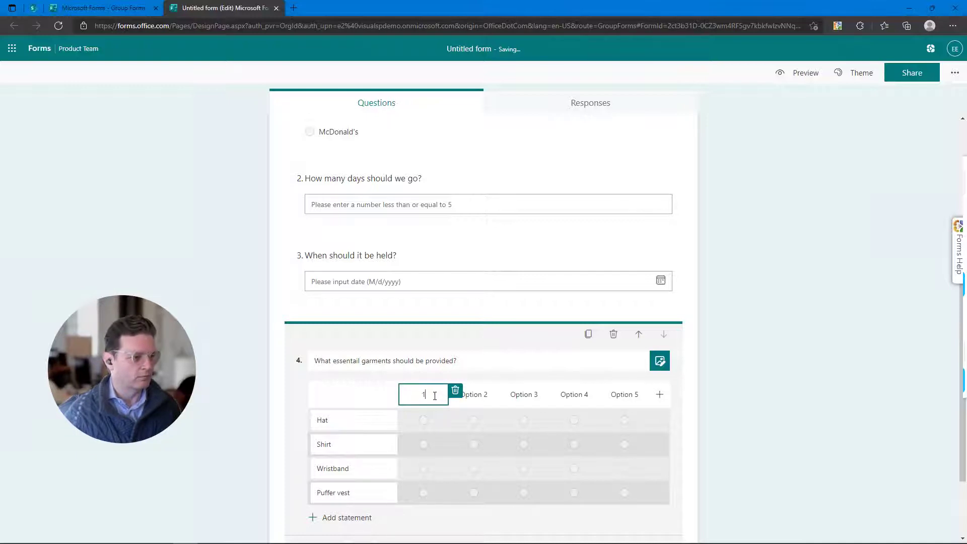
{"action": "left_click", "coordinate": [478, 395]}
{"action": "type", "text": "2"}
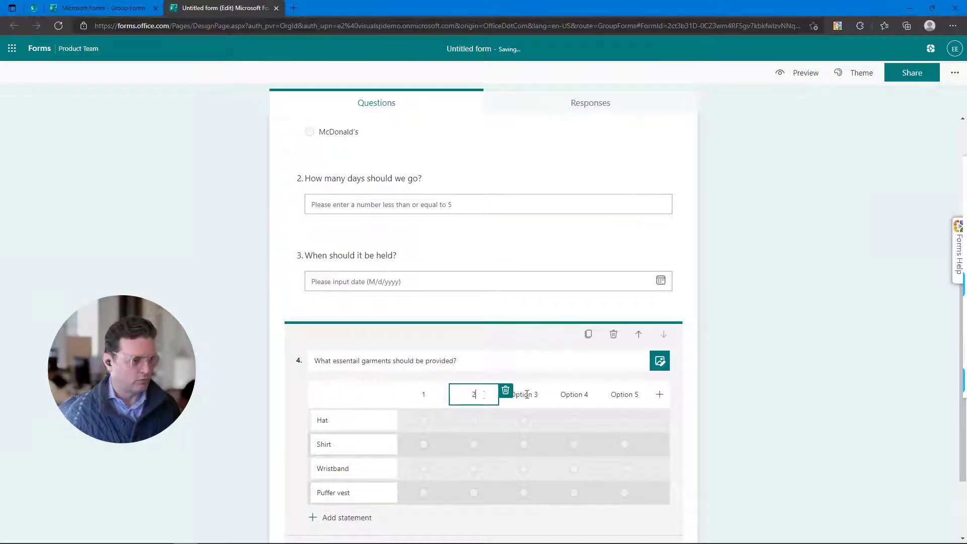
{"action": "left_click", "coordinate": [527, 394]}
{"action": "type", "text": "2"}
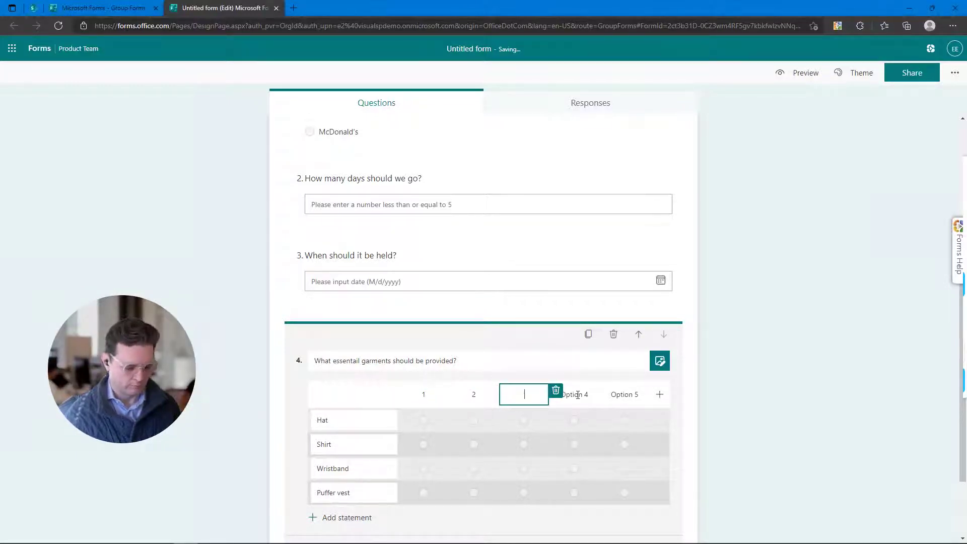
{"action": "type", "text": "3"}
{"action": "left_click", "coordinate": [586, 394]}
{"action": "type", "text": "4"}
{"action": "left_click", "coordinate": [634, 393]}
{"action": "type", "text": "5"}
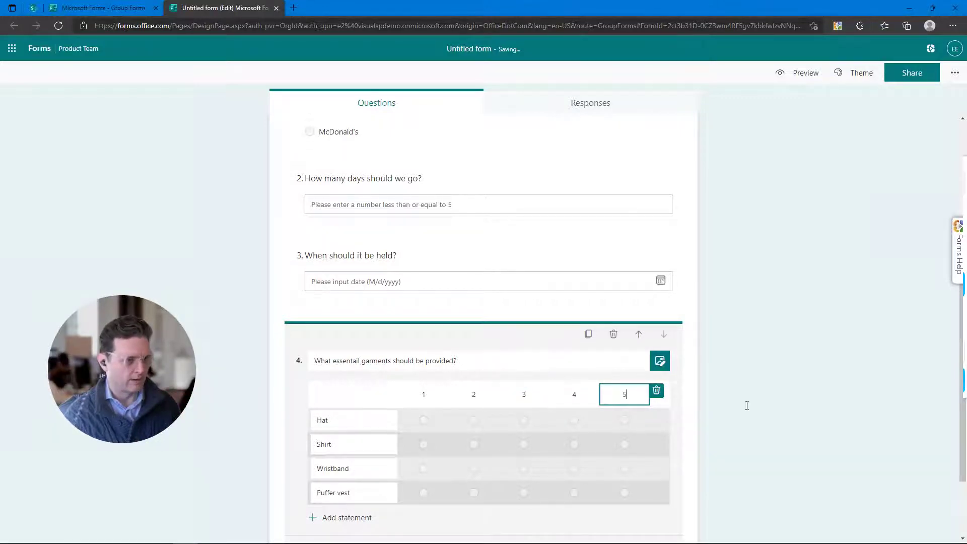
Preview the form as a respondent, look through all of its questions, and return to editing
{"action": "left_click", "coordinate": [488, 486]}
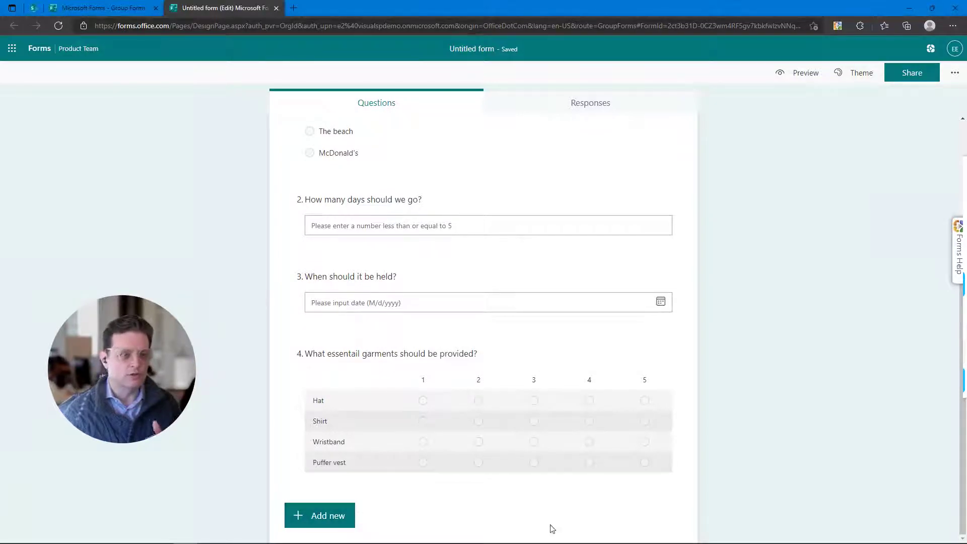
{"action": "left_click", "coordinate": [801, 73]}
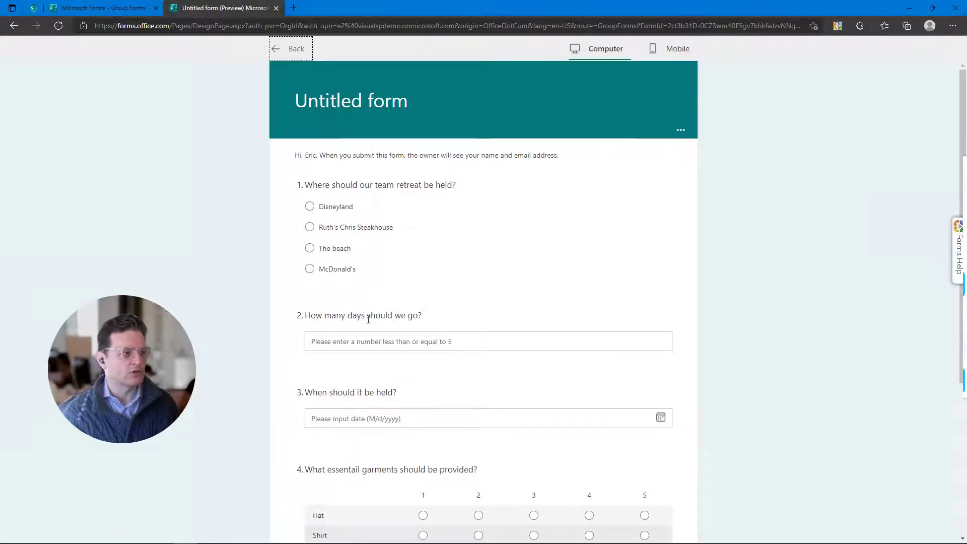
{"action": "scroll", "coordinate": [370, 323], "scroll_direction": "down", "scroll_amount": 3}
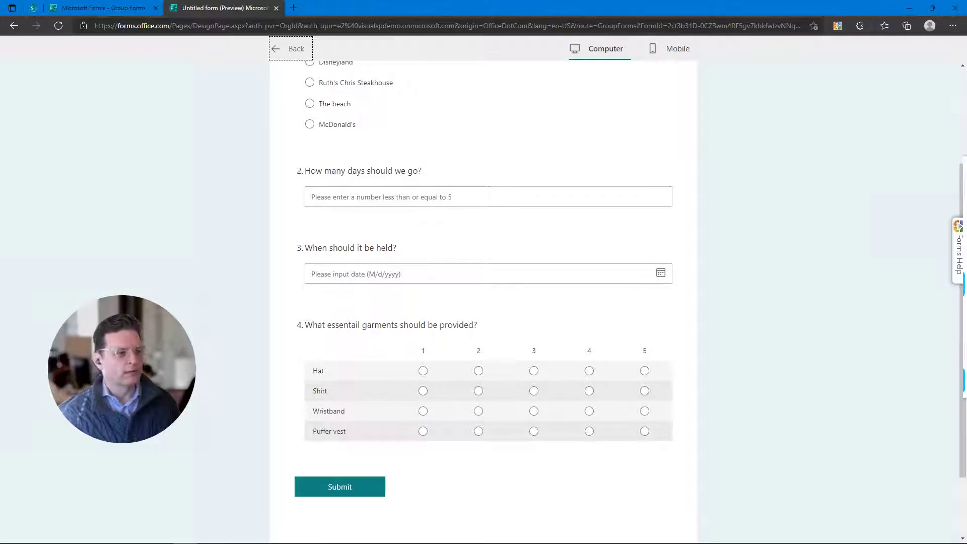
{"action": "scroll", "coordinate": [368, 320], "scroll_direction": "up", "scroll_amount": 3}
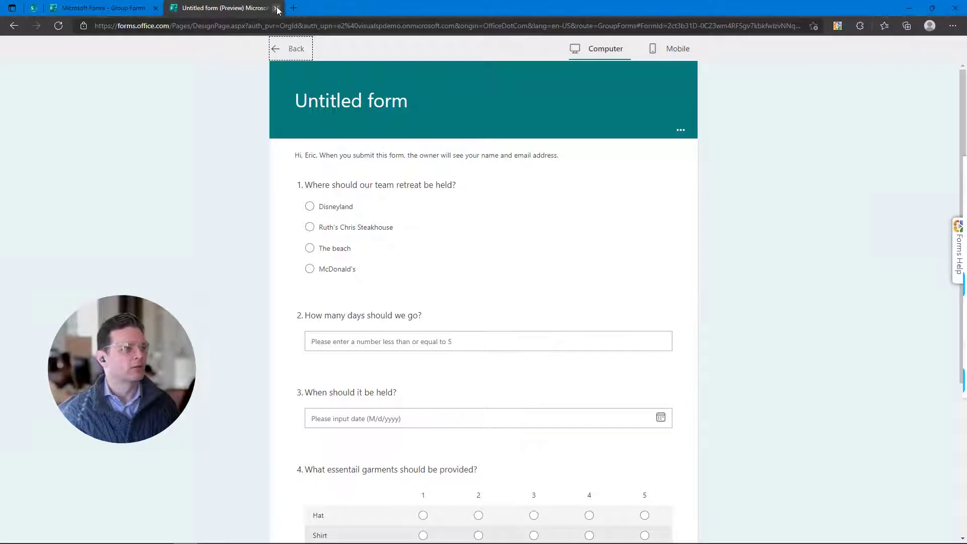
{"action": "left_click", "coordinate": [278, 50]}
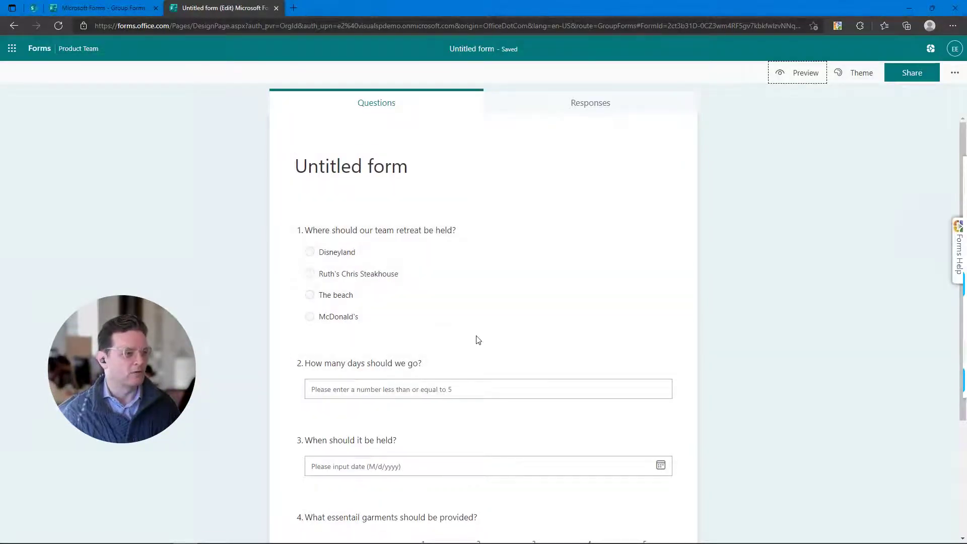
Add a new section at the end of the form and move the garments Likert question down into it
{"action": "scroll", "coordinate": [478, 340], "scroll_direction": "down", "scroll_amount": 3}
{"action": "left_click", "coordinate": [319, 518]}
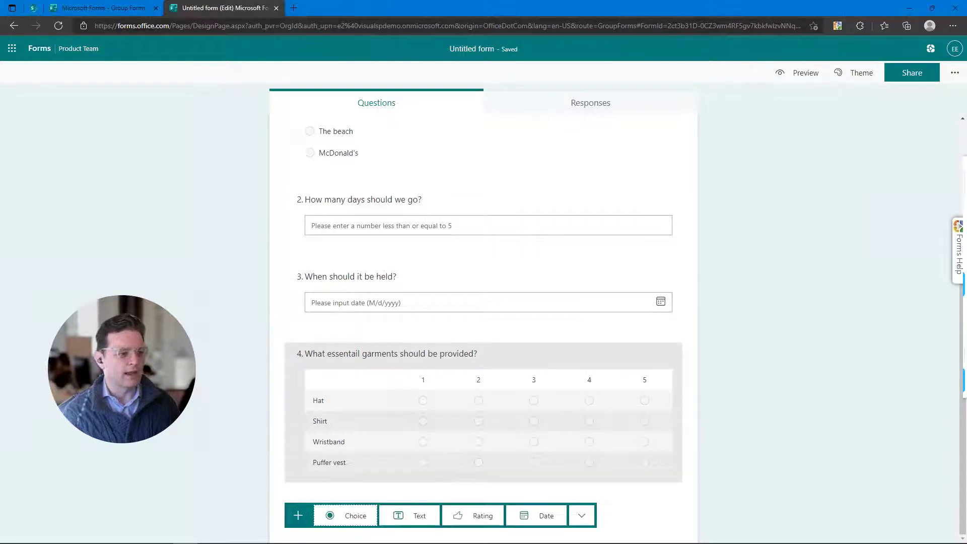
{"action": "left_click", "coordinate": [581, 517]}
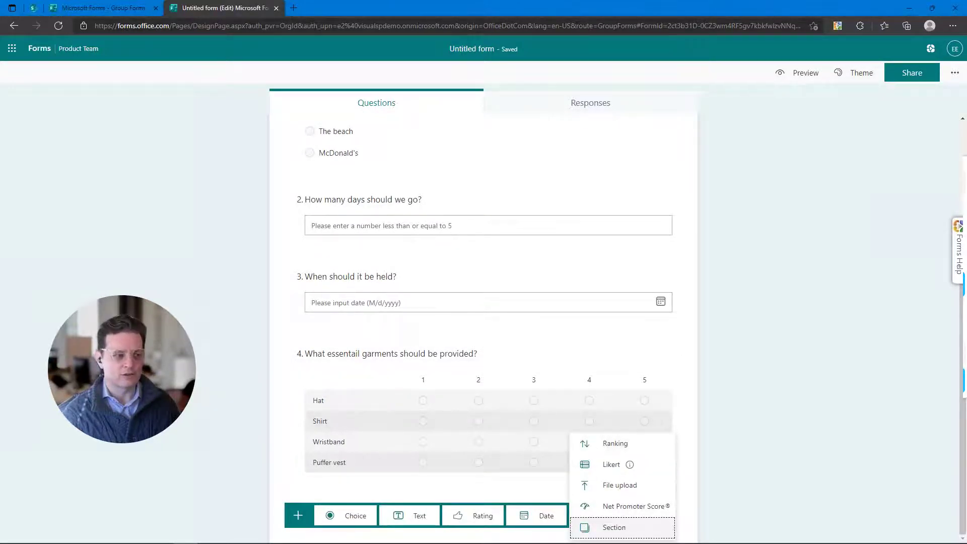
{"action": "left_click", "coordinate": [614, 527]}
{"action": "left_click", "coordinate": [658, 210]}
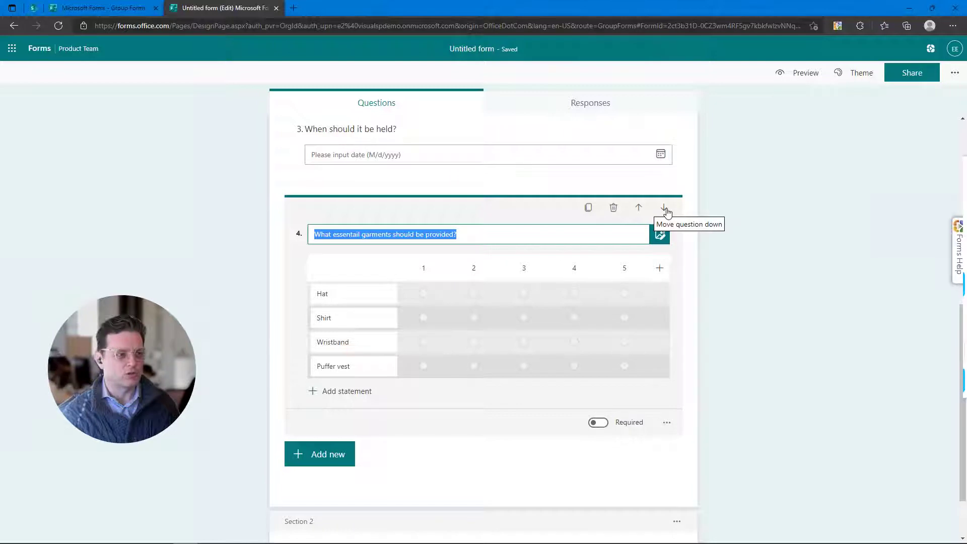
{"action": "left_click", "coordinate": [666, 209]}
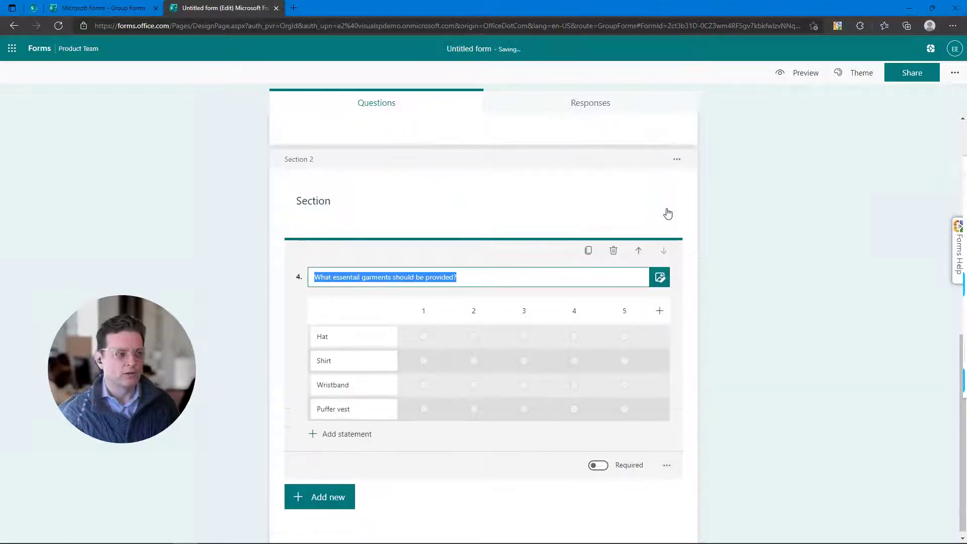
Title the new section "Section 2"
{"action": "left_click", "coordinate": [325, 203]}
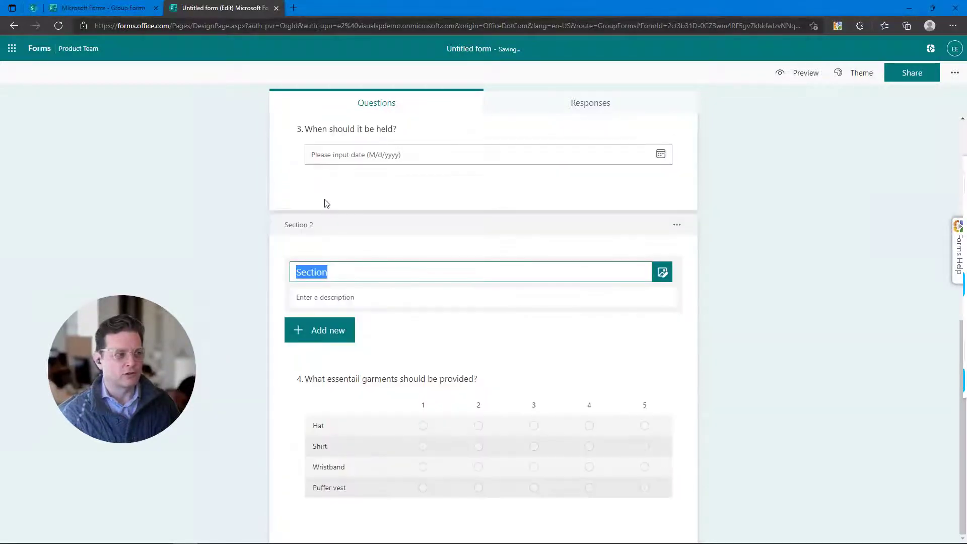
{"action": "left_click", "coordinate": [335, 275]}
{"action": "type", "text": "2"}
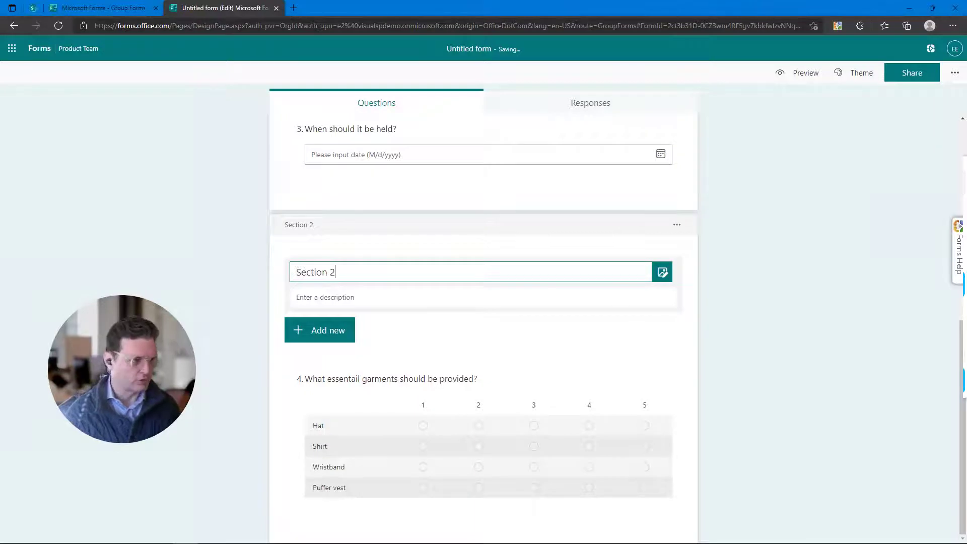
{"action": "left_click", "coordinate": [714, 280]}
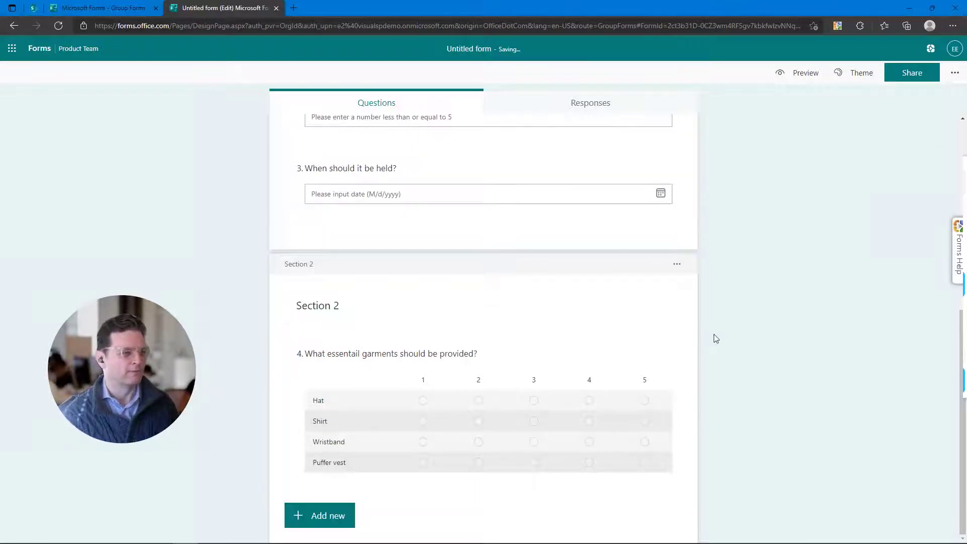
Preview the sectioned form, advance from the first section to Section 2, and return to editing
{"action": "scroll", "coordinate": [715, 328], "scroll_direction": "up", "scroll_amount": 5}
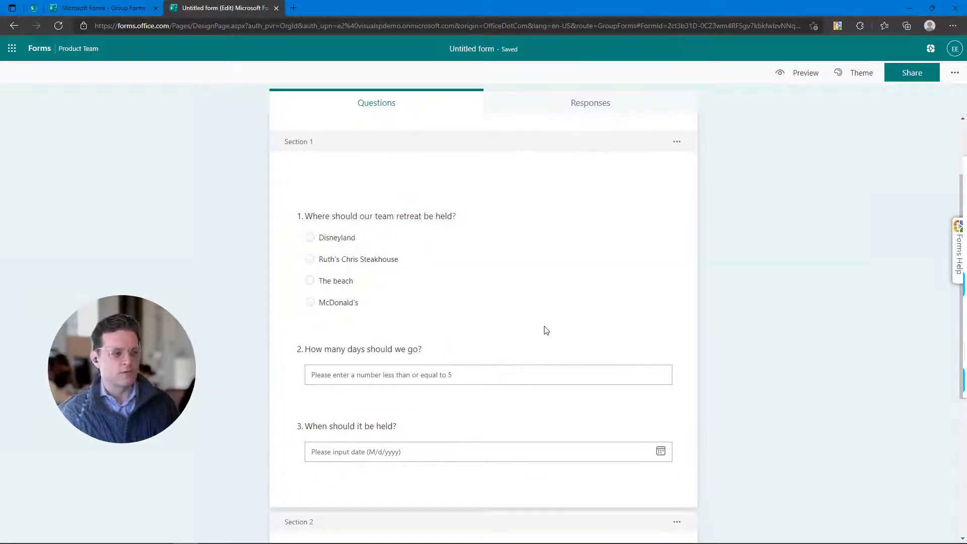
{"action": "left_click", "coordinate": [792, 79]}
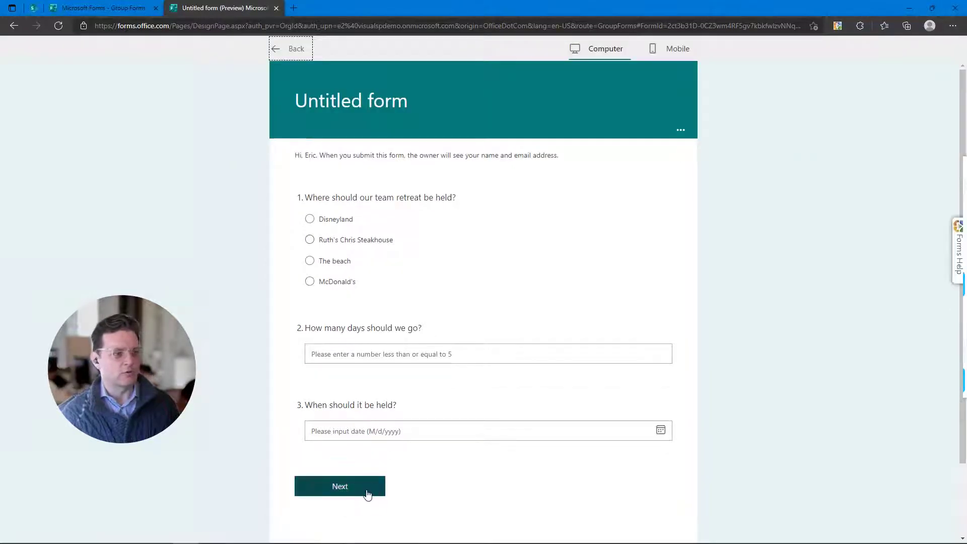
{"action": "left_click", "coordinate": [364, 497]}
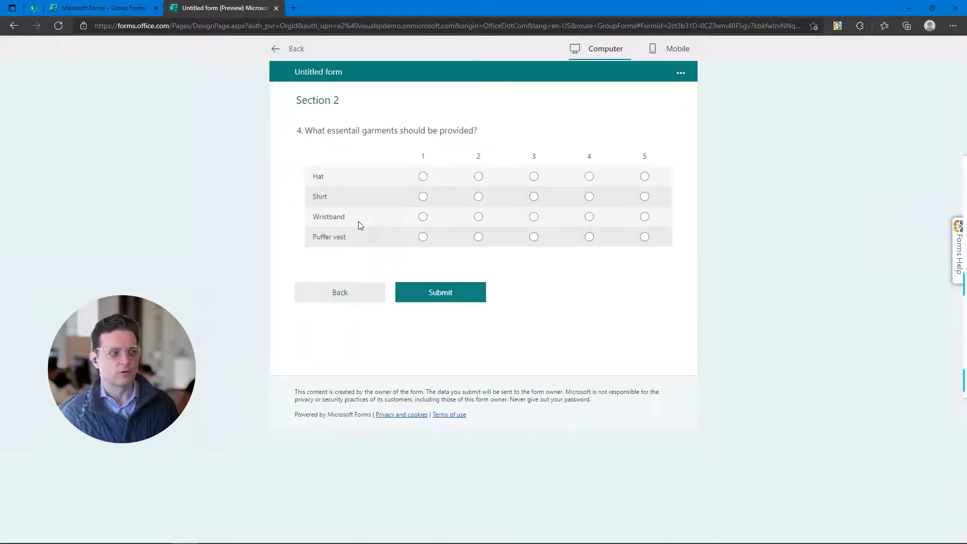
{"action": "left_click", "coordinate": [277, 52]}
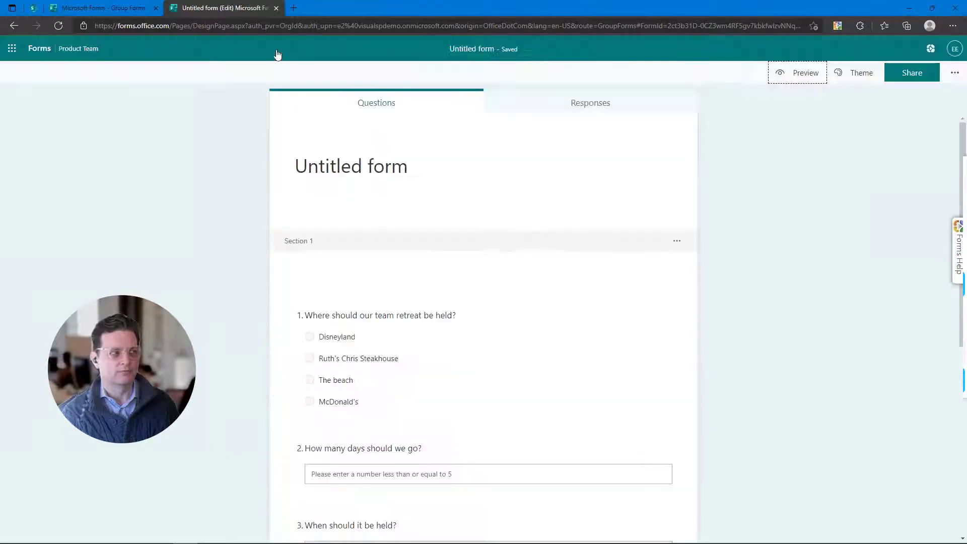
Open the branching options for the question "Where should our team retreat be held?"
{"action": "scroll", "coordinate": [657, 392], "scroll_direction": "down", "scroll_amount": 4}
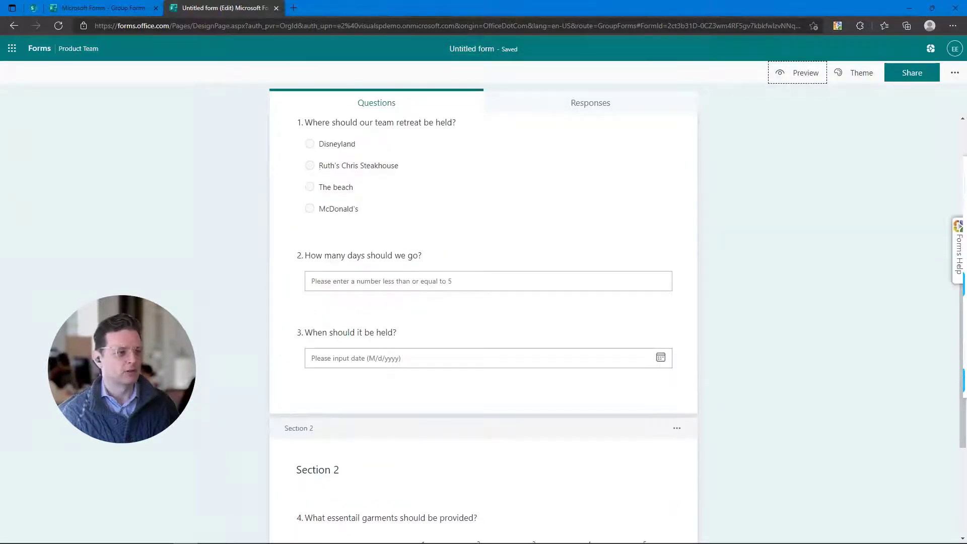
{"action": "scroll", "coordinate": [652, 393], "scroll_direction": "down", "scroll_amount": 2}
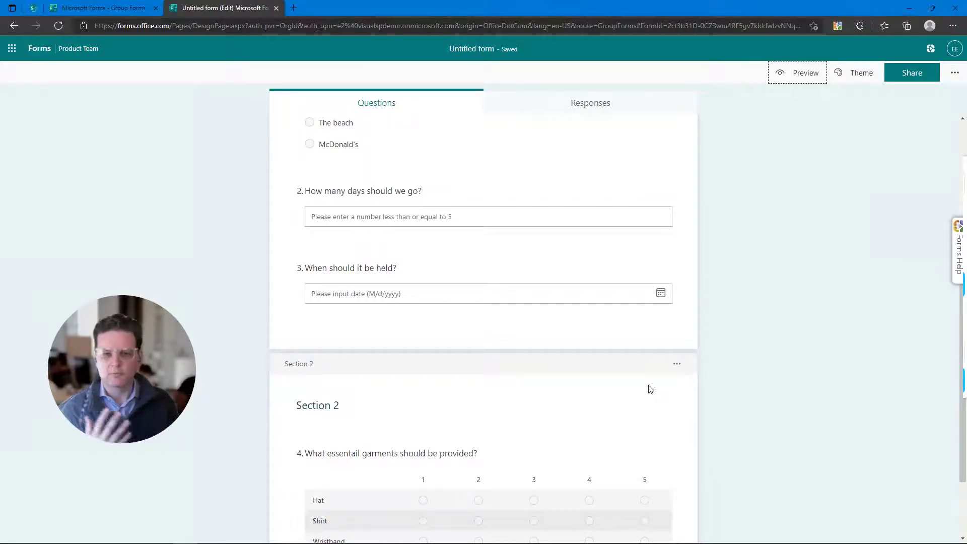
{"action": "scroll", "coordinate": [606, 381], "scroll_direction": "up", "scroll_amount": 2}
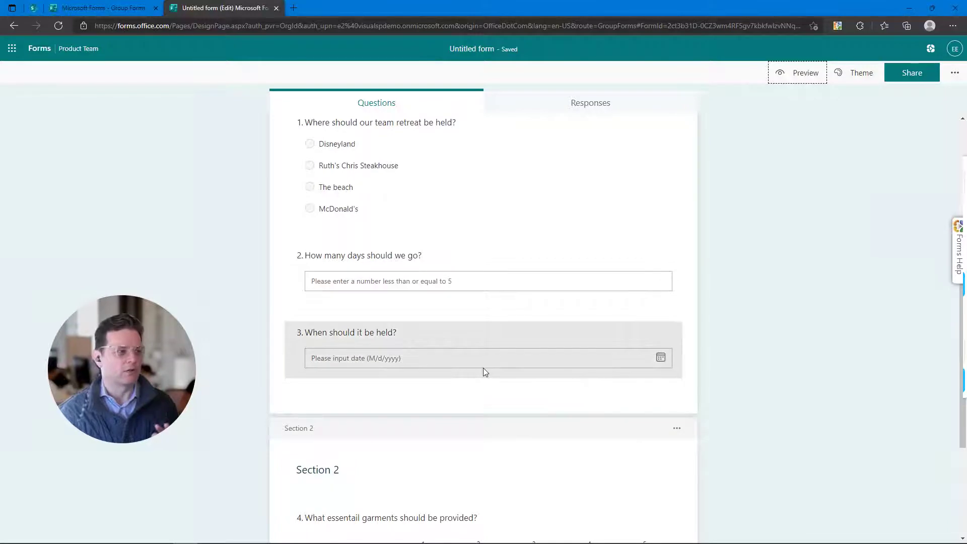
{"action": "scroll", "coordinate": [484, 372], "scroll_direction": "up", "scroll_amount": 3}
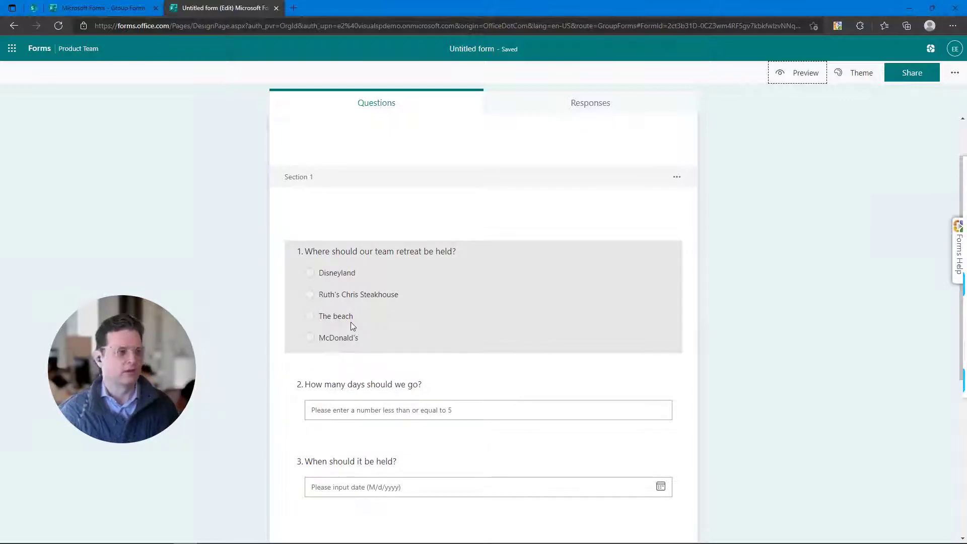
{"action": "left_click", "coordinate": [561, 326]}
{"action": "scroll", "coordinate": [503, 366], "scroll_direction": "down", "scroll_amount": 1}
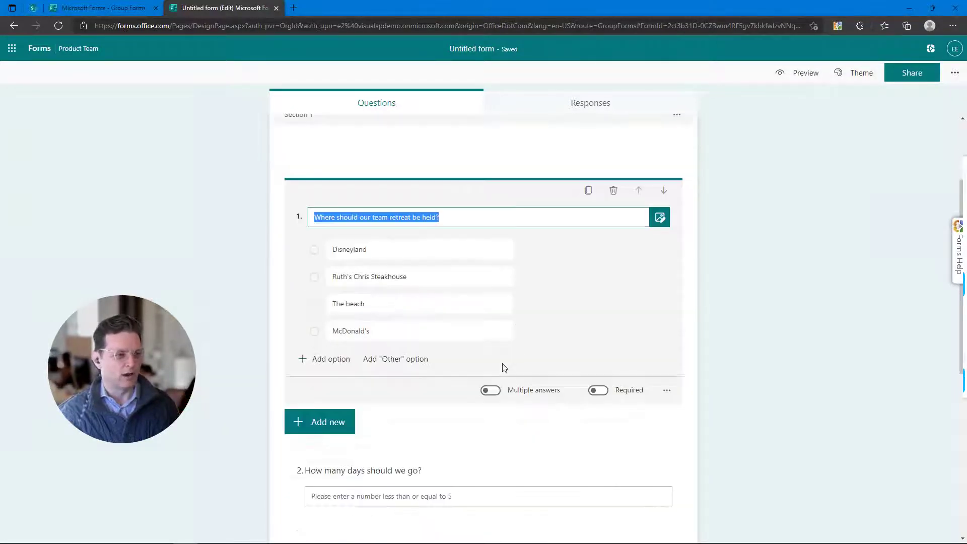
{"action": "left_click", "coordinate": [667, 389]}
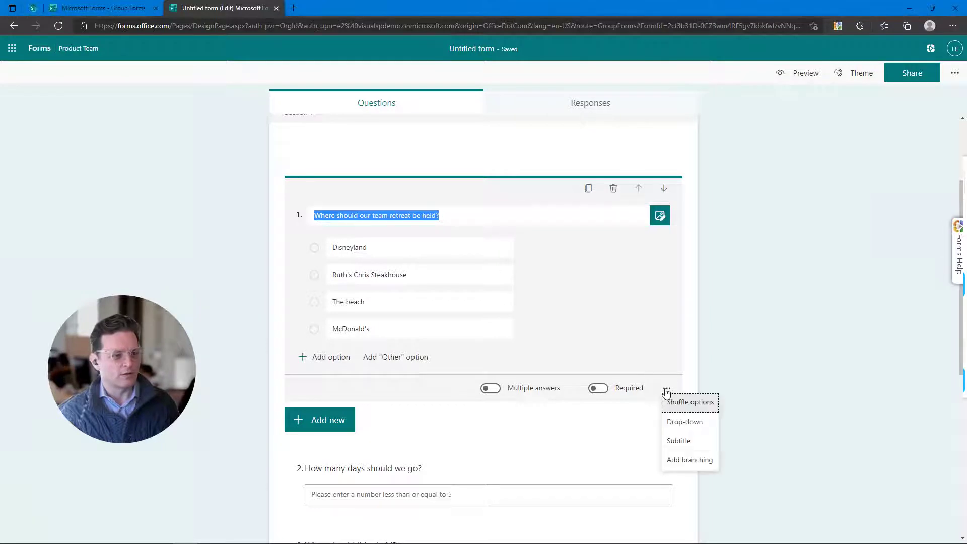
{"action": "left_click", "coordinate": [698, 461]}
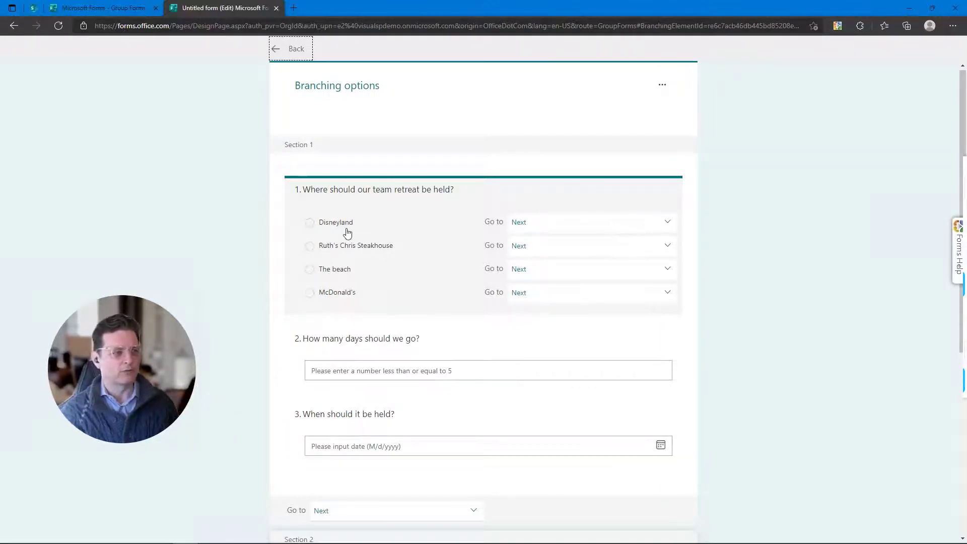
Branch the Disneyland answer to "How many days should we go?" and the Ruth's Chris Steakhouse answer to Section 2
{"action": "left_click", "coordinate": [580, 230]}
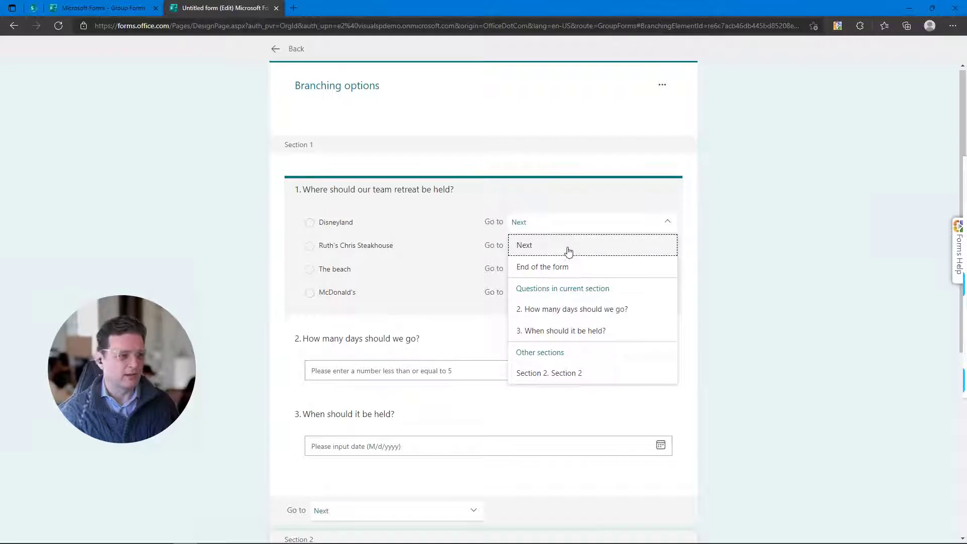
{"action": "left_click", "coordinate": [582, 310]}
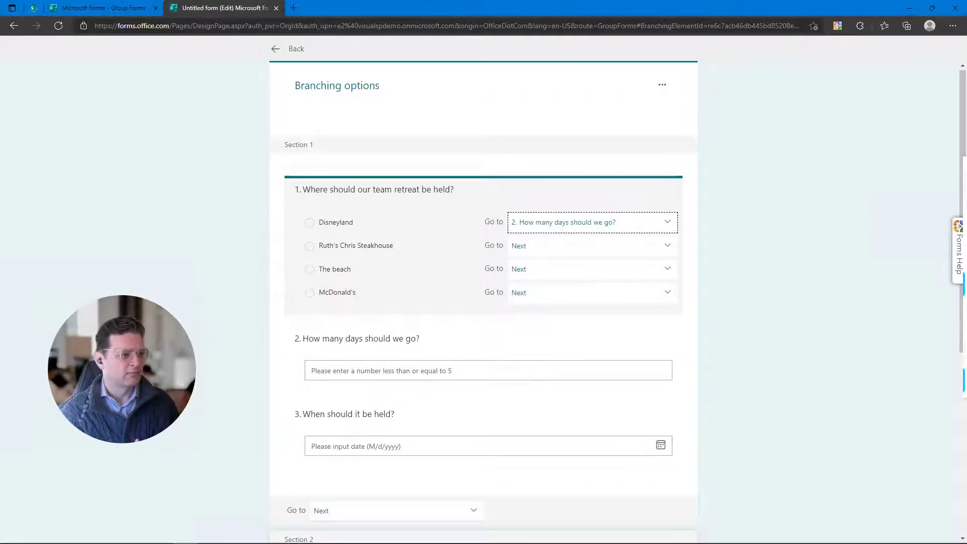
{"action": "left_click", "coordinate": [577, 249]}
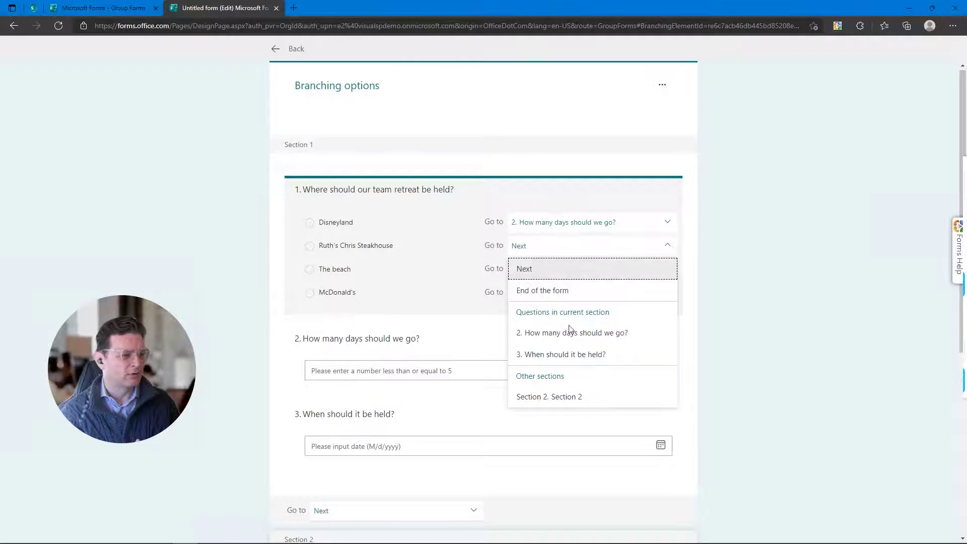
{"action": "left_click", "coordinate": [561, 400]}
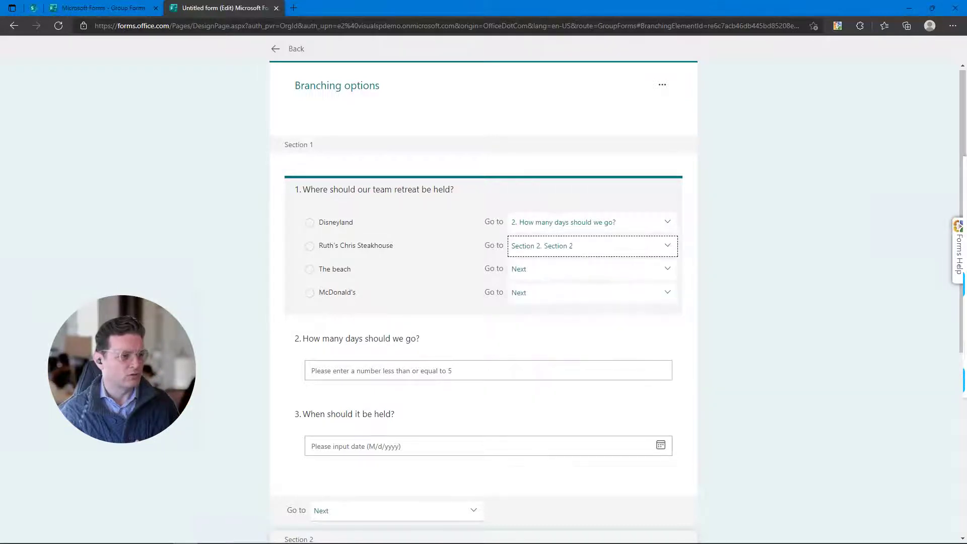
Branch The beach to "How many days should we go?" and McDonald's to Section 2, review the branching, and return to the form editor
{"action": "left_click", "coordinate": [545, 272]}
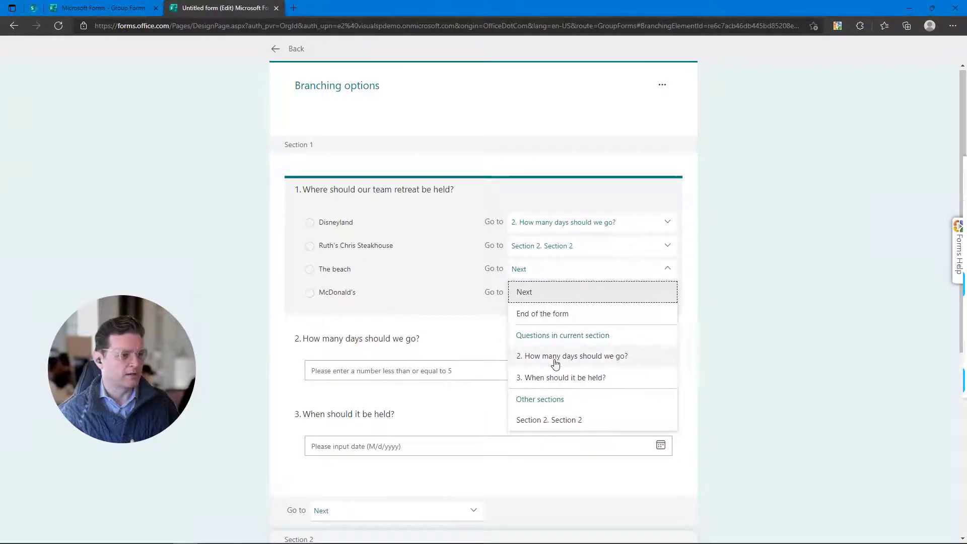
{"action": "left_click", "coordinate": [553, 359]}
{"action": "left_click", "coordinate": [549, 298]}
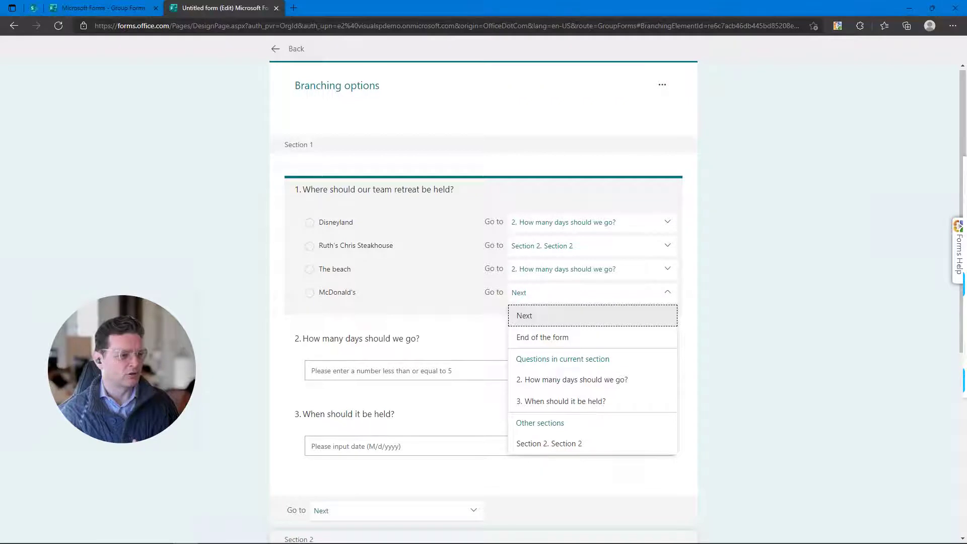
{"action": "left_click", "coordinate": [553, 445]}
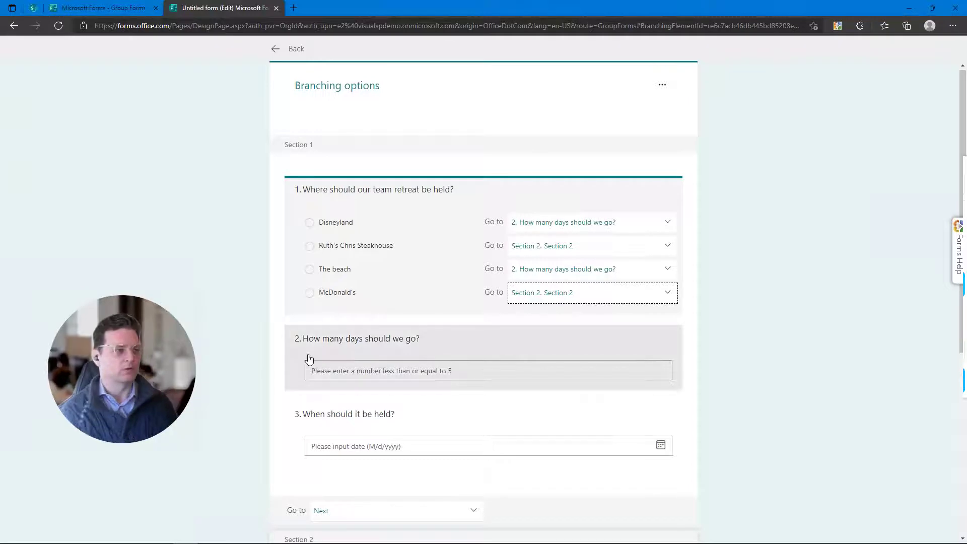
{"action": "scroll", "coordinate": [766, 324], "scroll_direction": "down", "scroll_amount": 5}
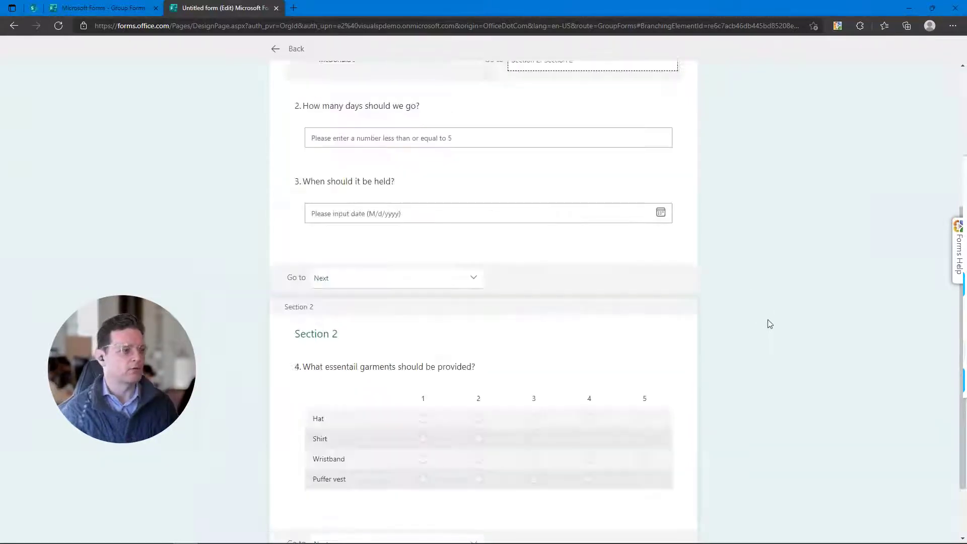
{"action": "scroll", "coordinate": [773, 320], "scroll_direction": "up", "scroll_amount": 5}
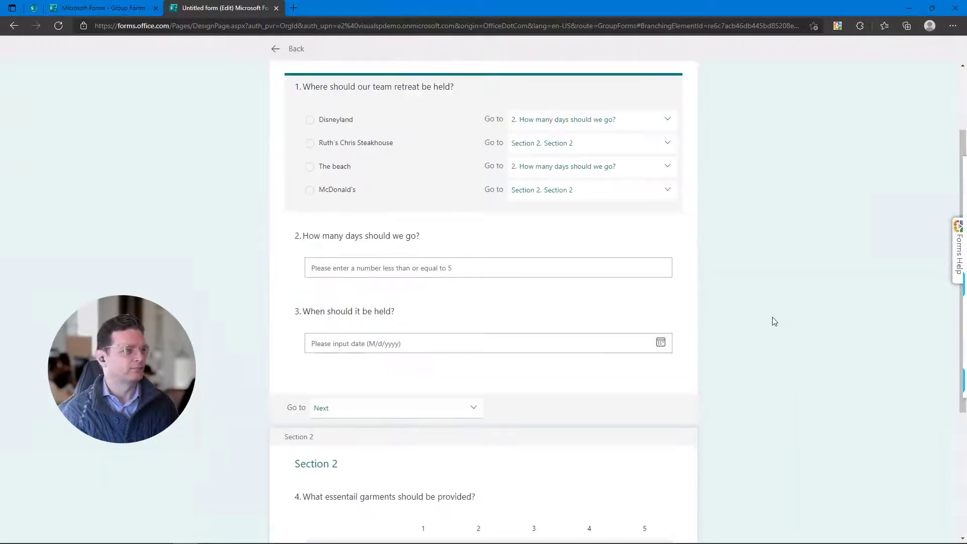
{"action": "left_click", "coordinate": [275, 51]}
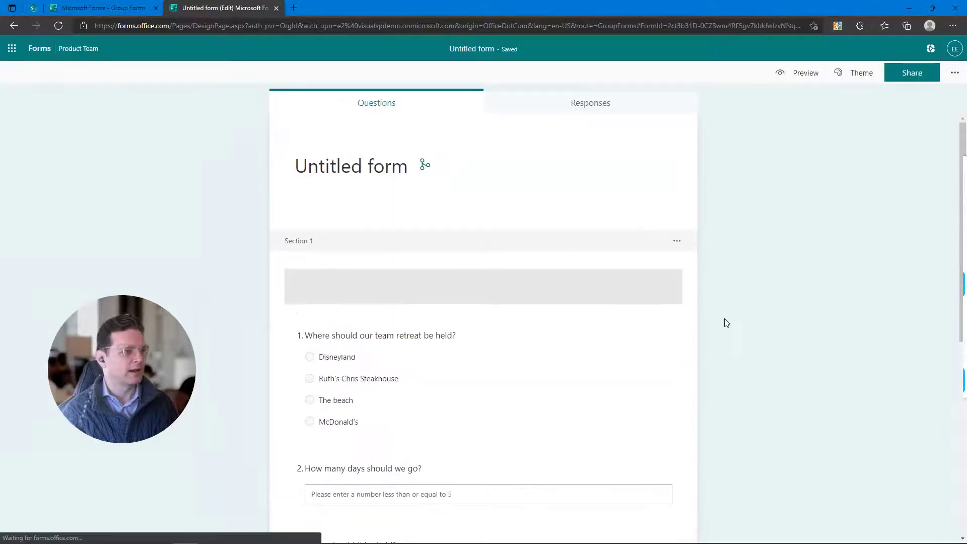
Test the branching in preview with Disneyland, Ruth's Chris Steakhouse and McDonald's, advance from McDonald's to the following section, and return to editing
{"action": "left_click", "coordinate": [789, 77]}
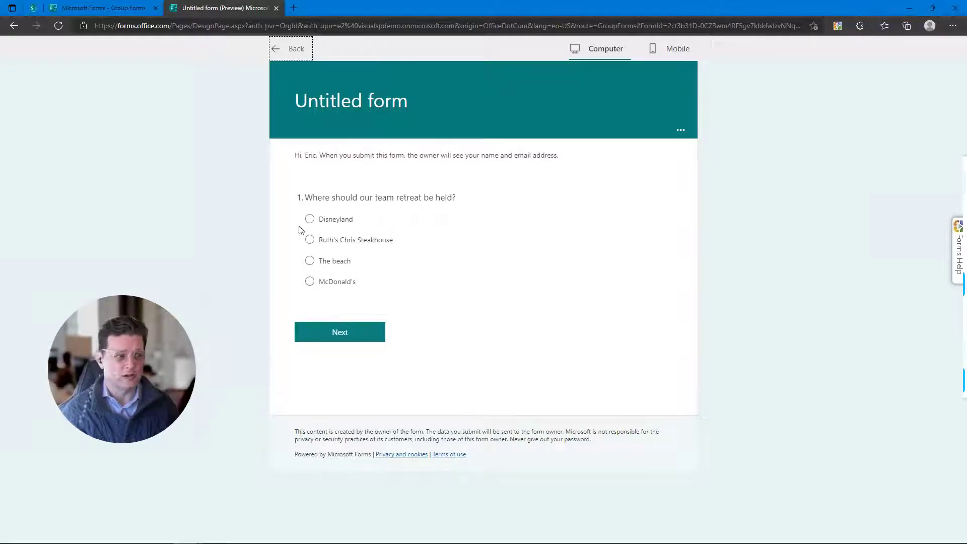
{"action": "left_click", "coordinate": [310, 219]}
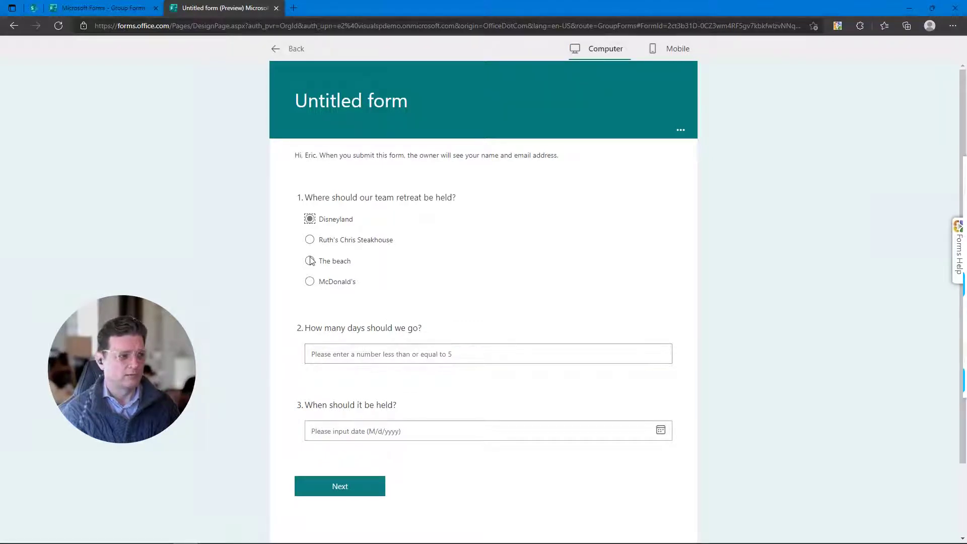
{"action": "left_click", "coordinate": [311, 241]}
{"action": "left_click", "coordinate": [310, 282]}
{"action": "left_click", "coordinate": [348, 337]}
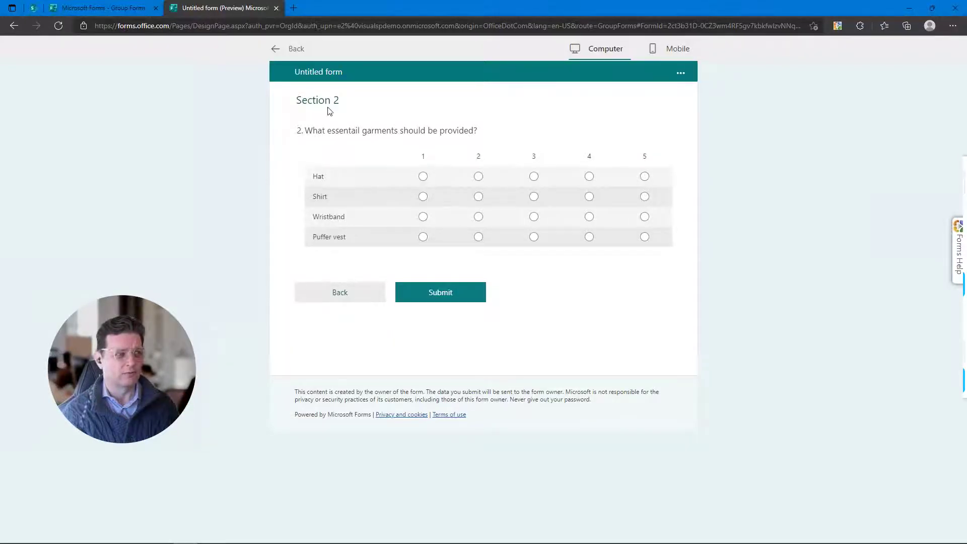
{"action": "left_click", "coordinate": [279, 50]}
{"action": "scroll", "coordinate": [473, 372], "scroll_direction": "down", "scroll_amount": 3}
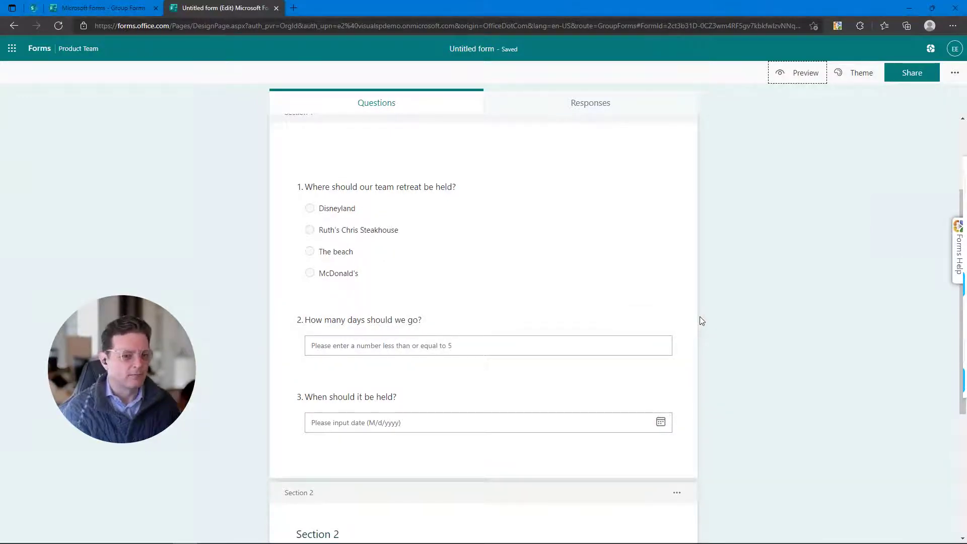
{"action": "scroll", "coordinate": [702, 321], "scroll_direction": "up", "scroll_amount": 3}
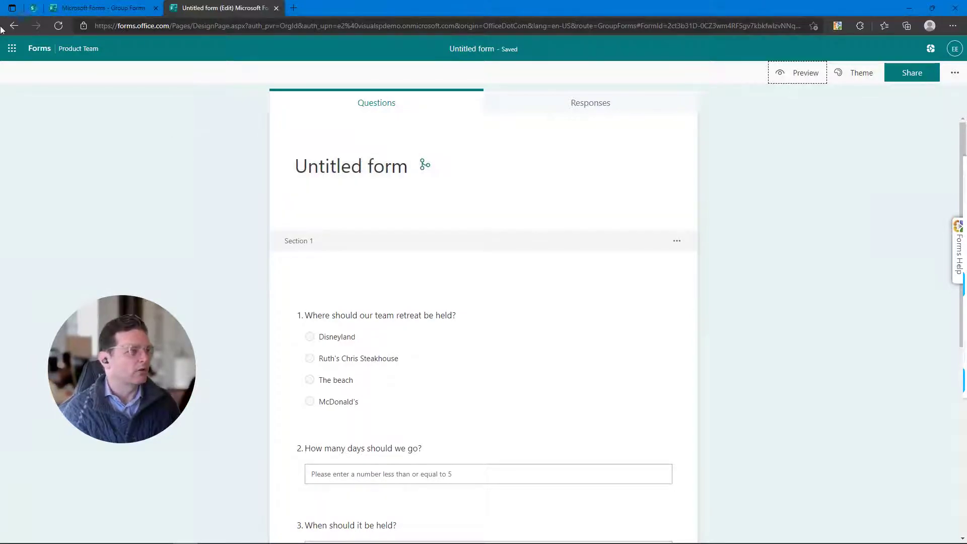
Close the form, refresh the Product Team group forms list, check the option for creating a group quiz, and open the Untitled quiz
{"action": "left_click", "coordinate": [277, 8]}
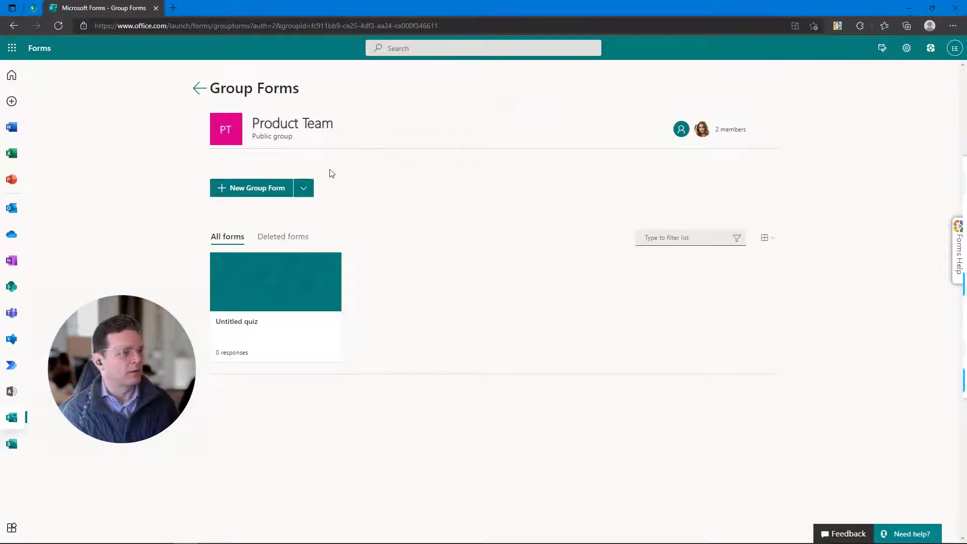
{"action": "key", "text": "F5"}
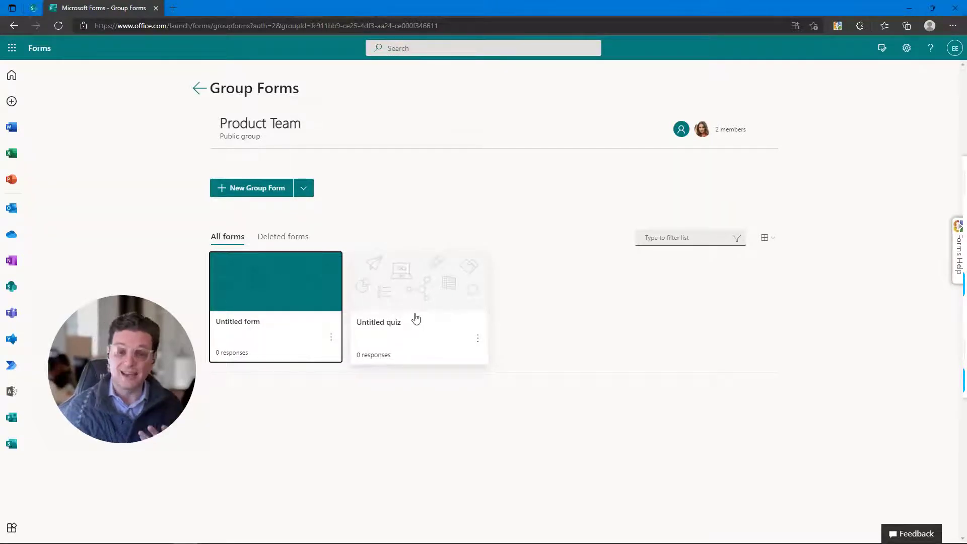
{"action": "left_click", "coordinate": [418, 315]}
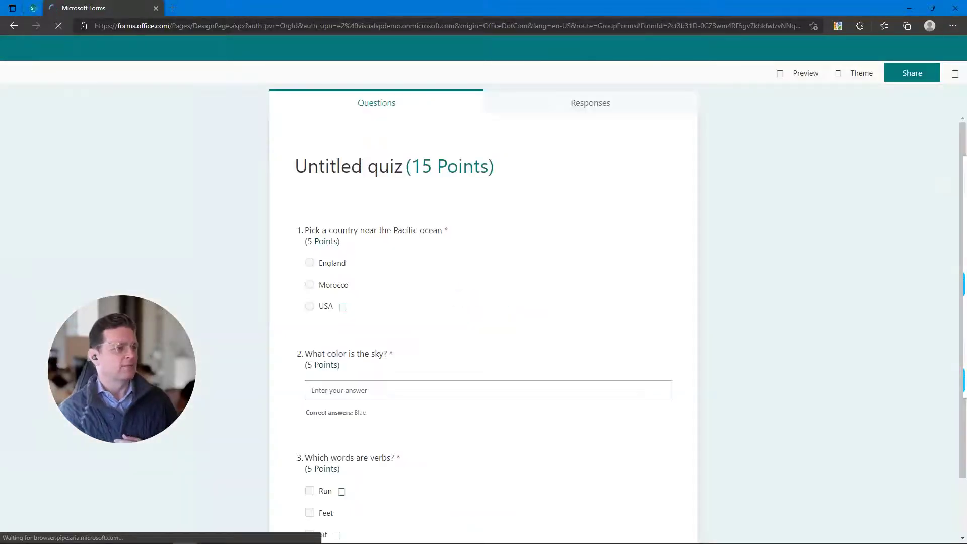
{"action": "left_click", "coordinate": [16, 26]}
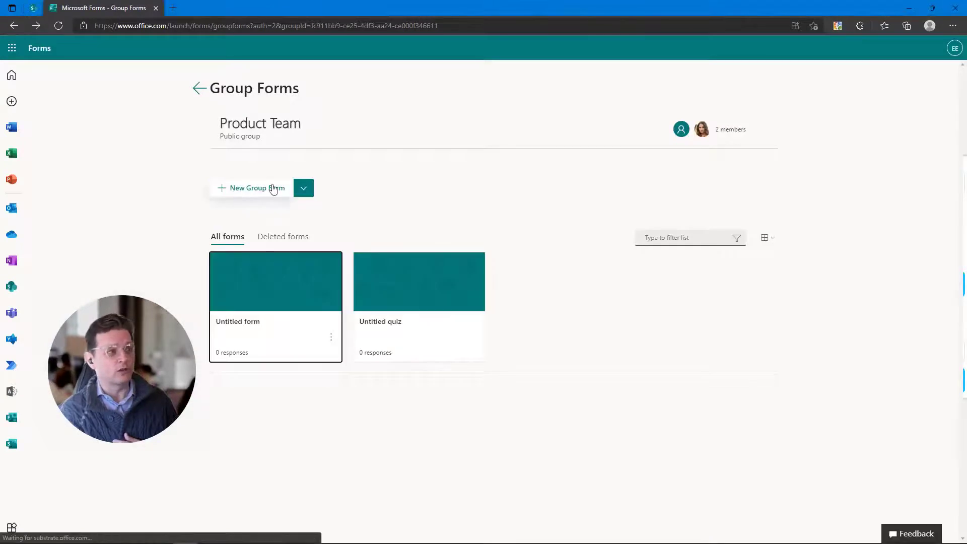
{"action": "left_click", "coordinate": [305, 190]}
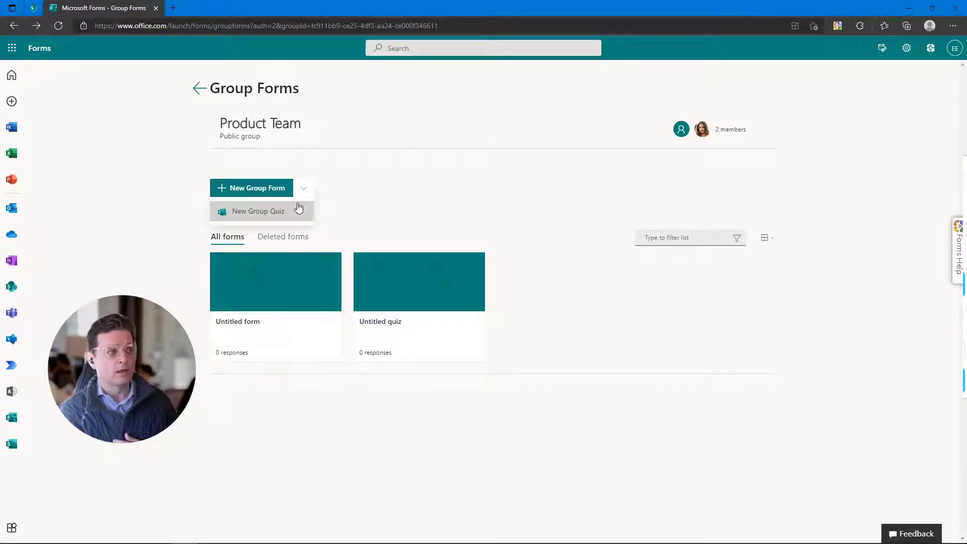
{"action": "left_click", "coordinate": [407, 301]}
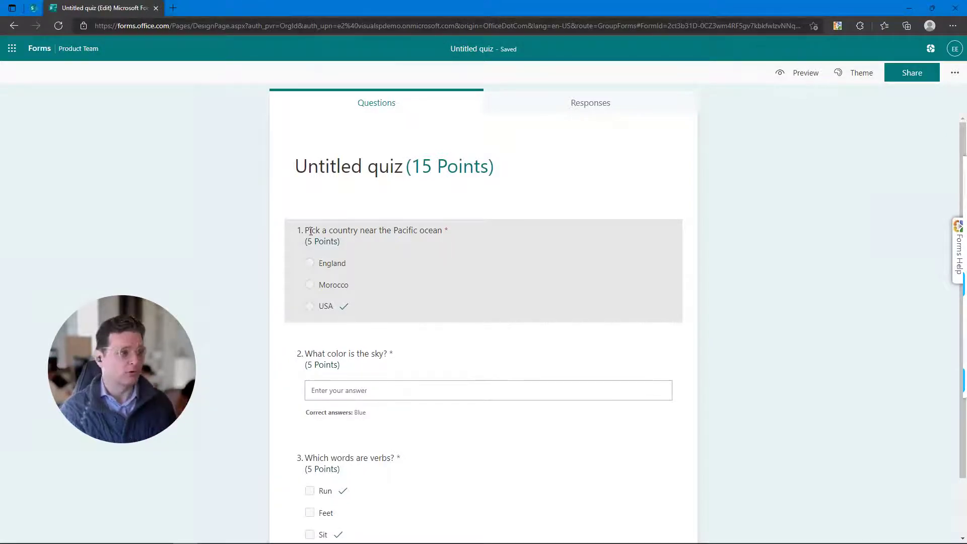
Examine the correct-answer marking and the points setting of the question "Pick a country near the Pacific ocean"
{"action": "left_click", "coordinate": [529, 271]}
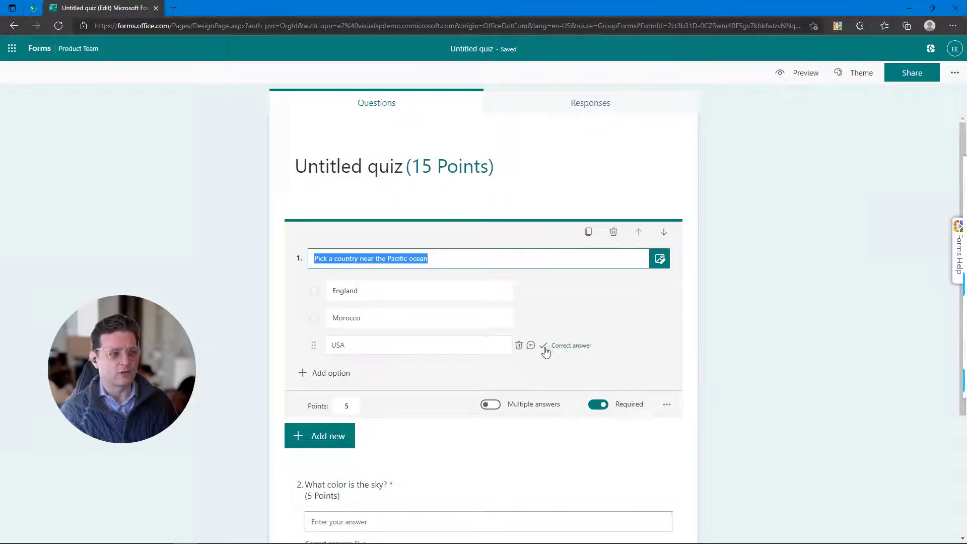
{"action": "left_click", "coordinate": [546, 348]}
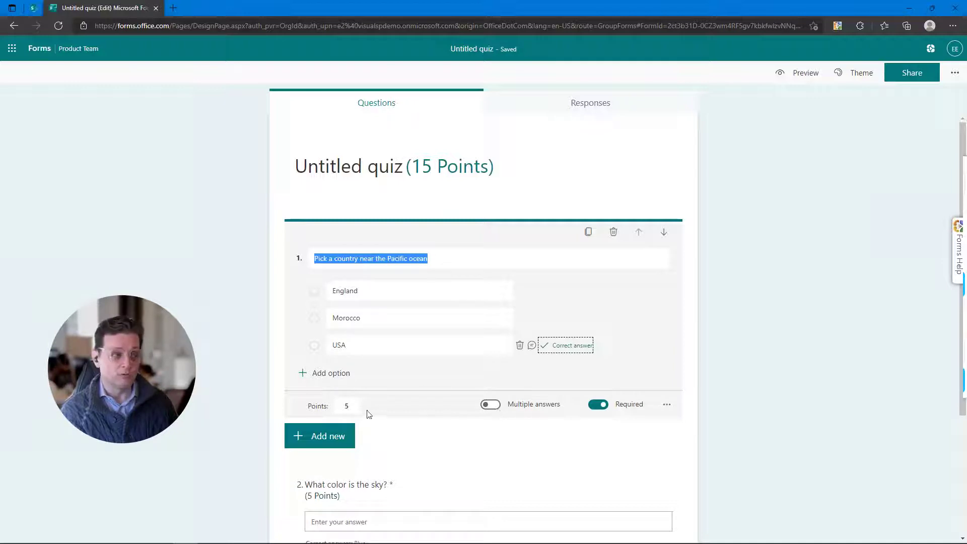
{"action": "left_click", "coordinate": [347, 406]}
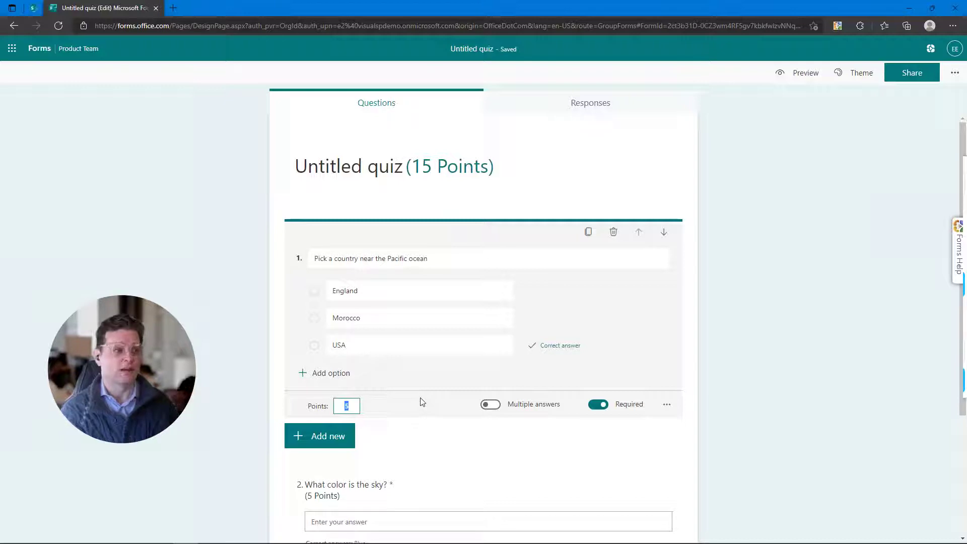
{"action": "scroll", "coordinate": [425, 402], "scroll_direction": "down", "scroll_amount": 1}
{"action": "scroll", "coordinate": [426, 401], "scroll_direction": "down", "scroll_amount": 1}
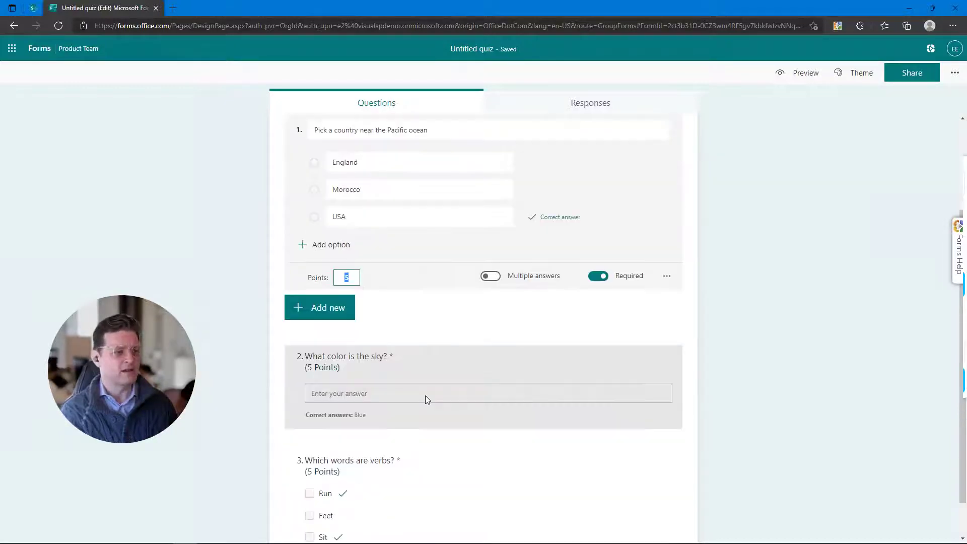
Try to add "blue" as another correct answer to the question "What color is the sky?"
{"action": "left_click", "coordinate": [425, 398]}
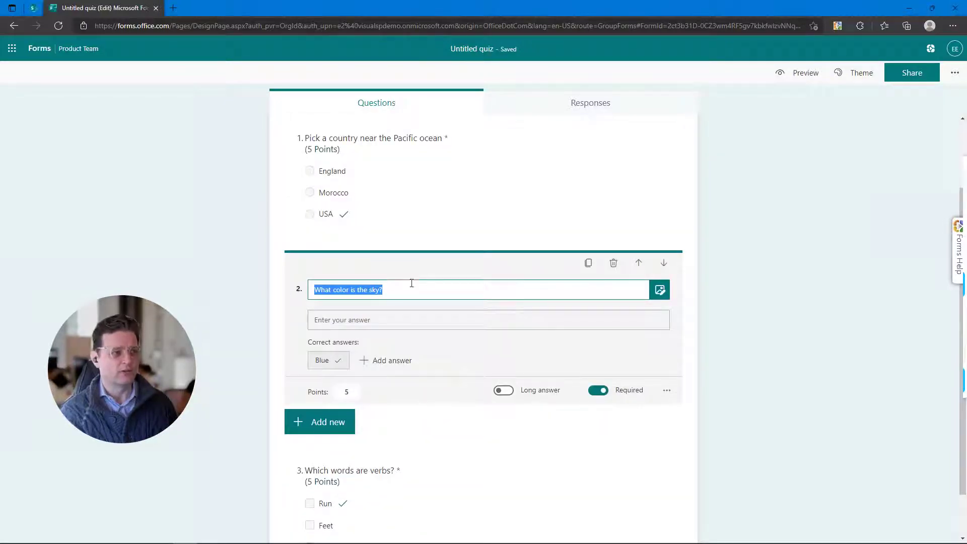
{"action": "mouse_move", "coordinate": [337, 360]}
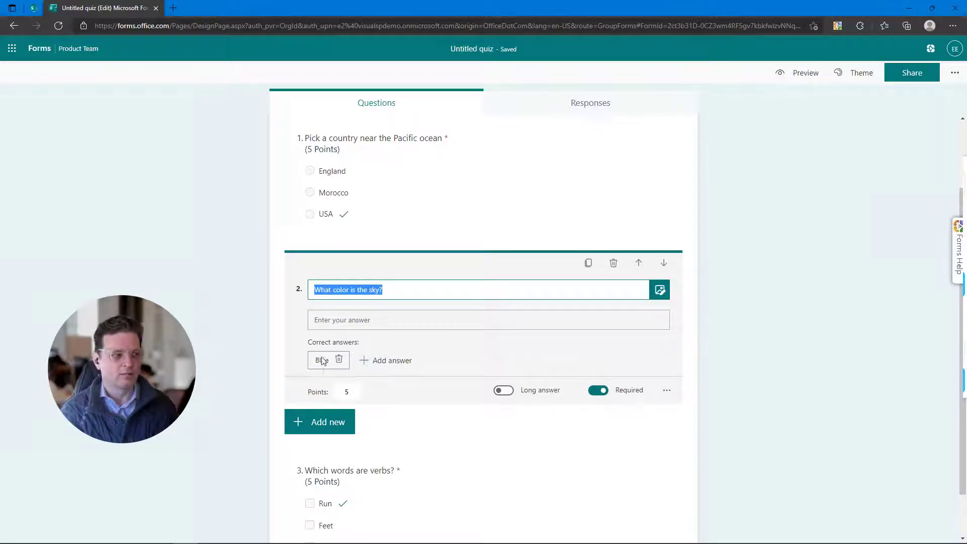
{"action": "left_click", "coordinate": [380, 360]}
{"action": "type", "text": "blue"}
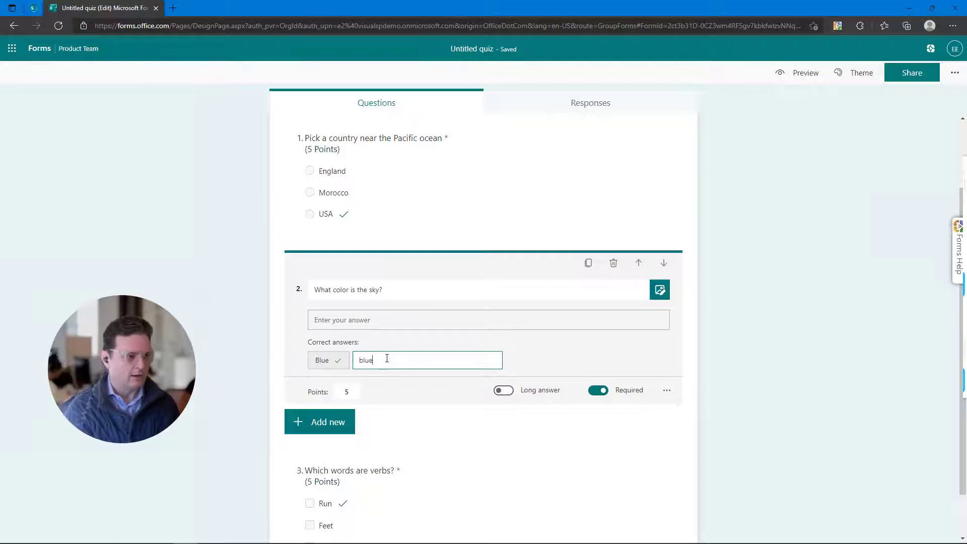
{"action": "key", "text": "Return"}
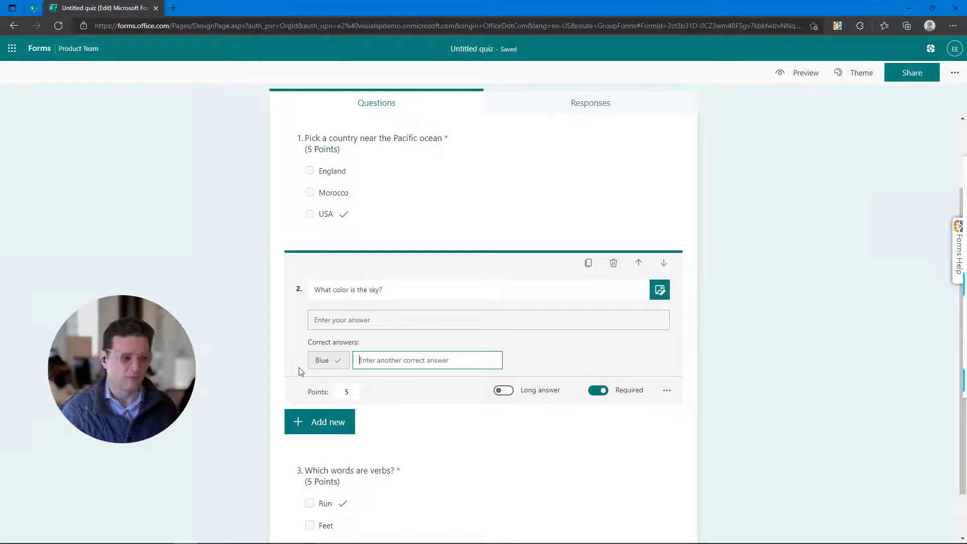
Examine the correct answers of the question "Which words are verbs?" and the question types available for the quiz
{"action": "scroll", "coordinate": [307, 379], "scroll_direction": "down", "scroll_amount": 1}
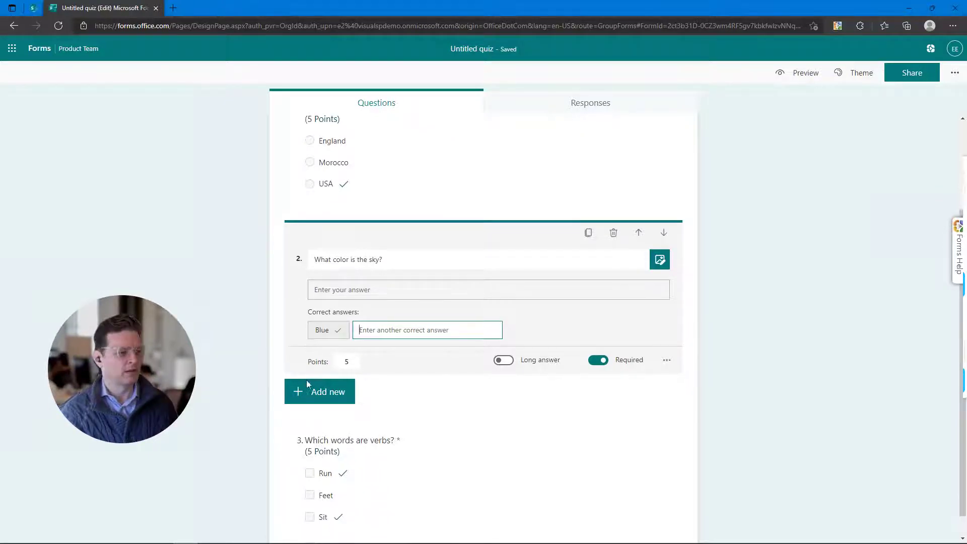
{"action": "left_click", "coordinate": [397, 465]}
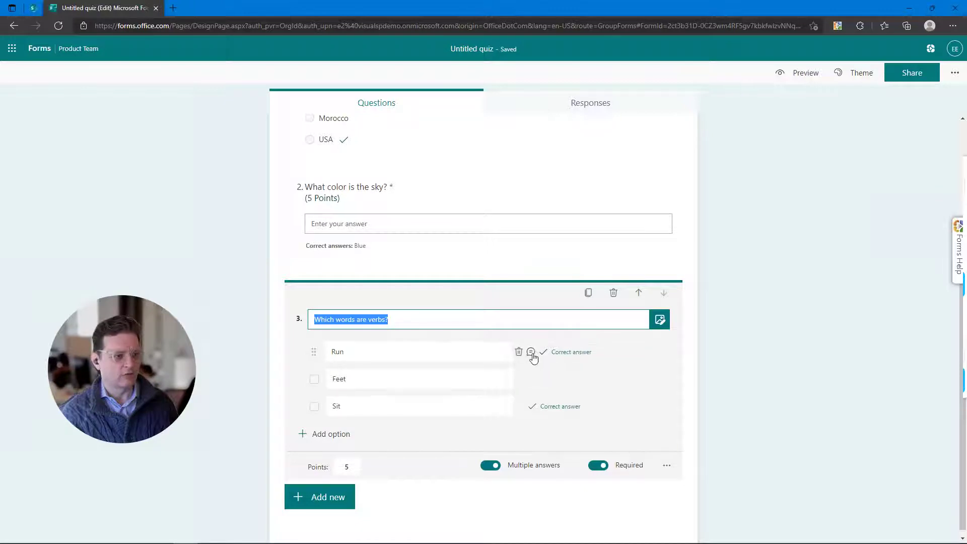
{"action": "left_click", "coordinate": [324, 502]}
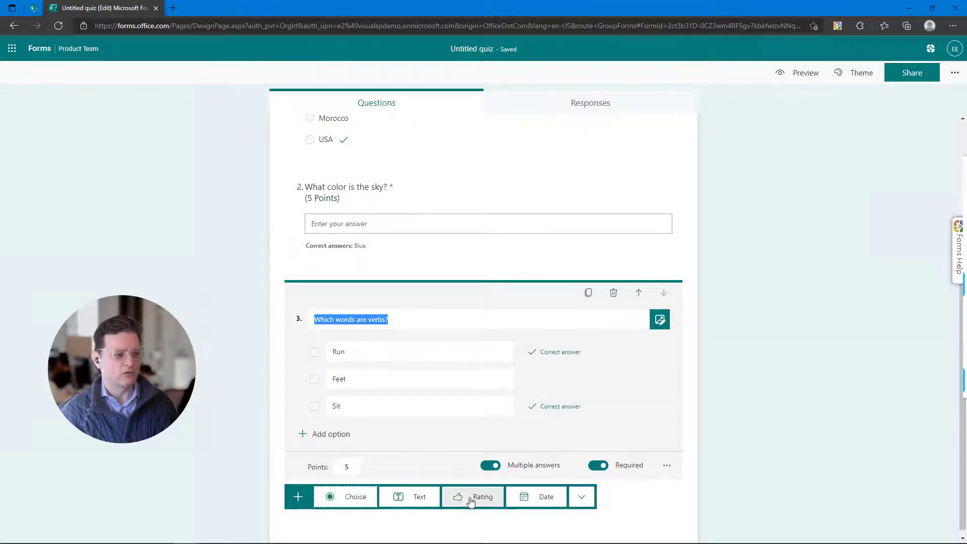
{"action": "left_click", "coordinate": [582, 499]}
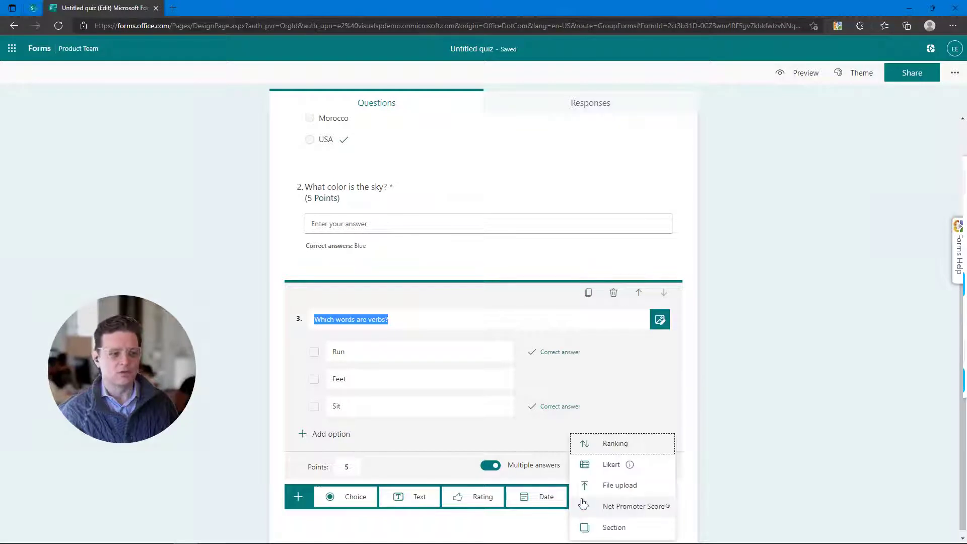
{"action": "key", "text": "Escape"}
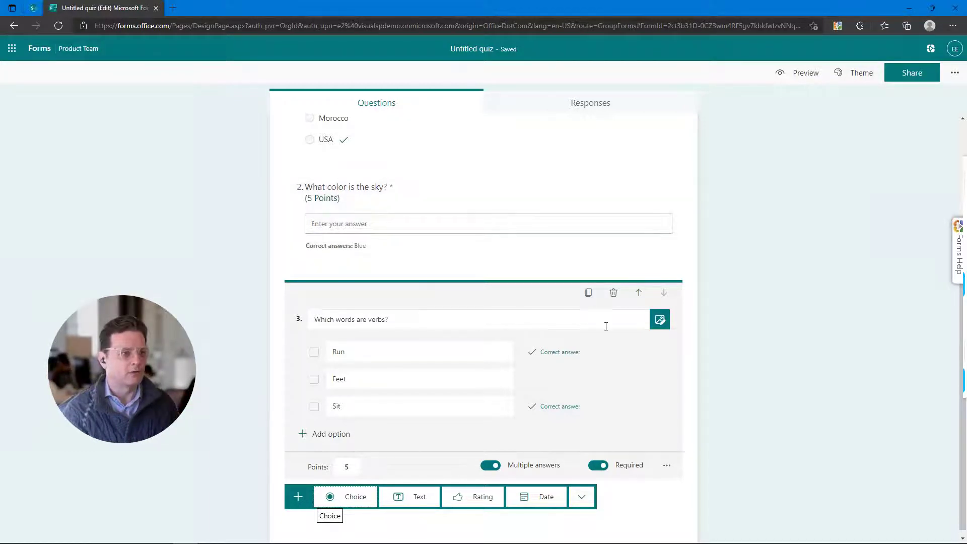
Try the purple, orange and snowboarder themes on the quiz
{"action": "scroll", "coordinate": [610, 327], "scroll_direction": "up", "scroll_amount": 3}
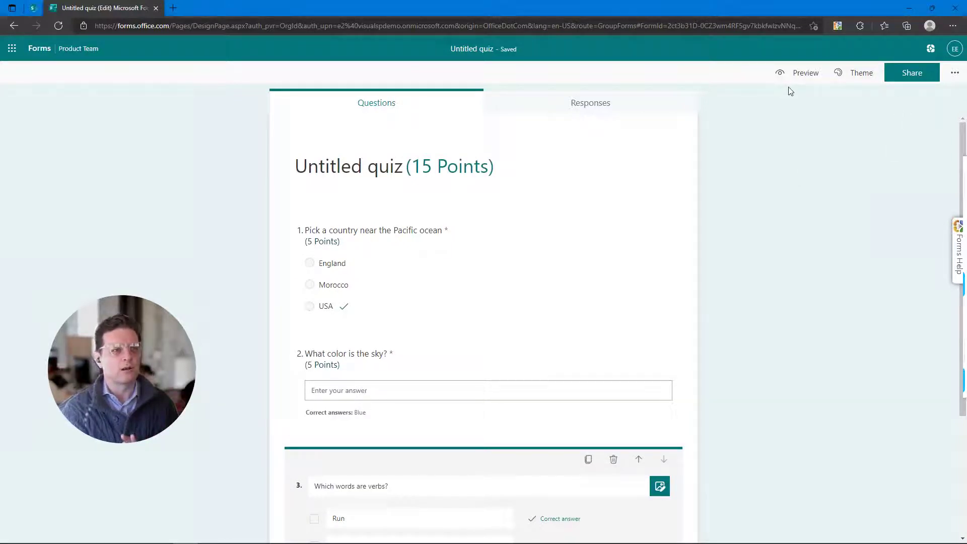
{"action": "left_click", "coordinate": [857, 74]}
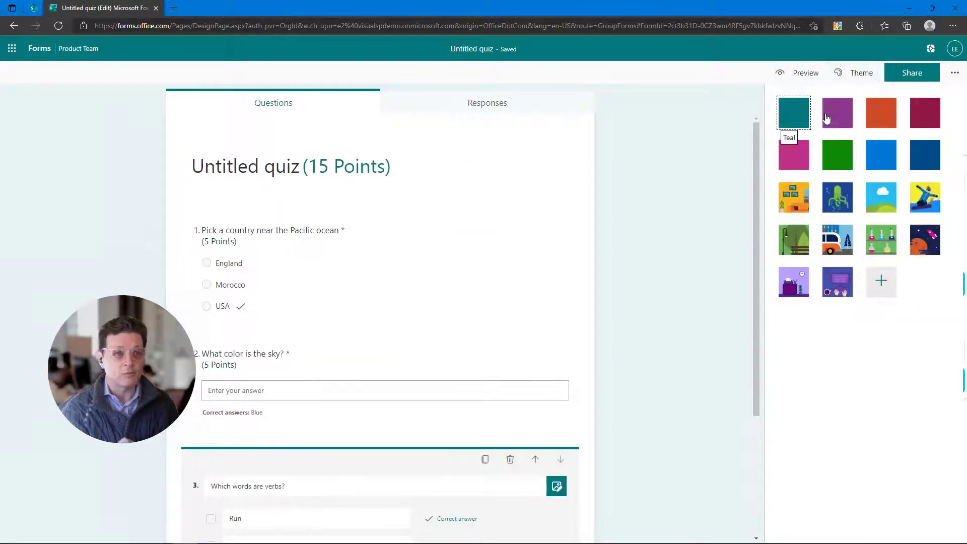
{"action": "left_click", "coordinate": [839, 113]}
{"action": "left_click", "coordinate": [881, 118]}
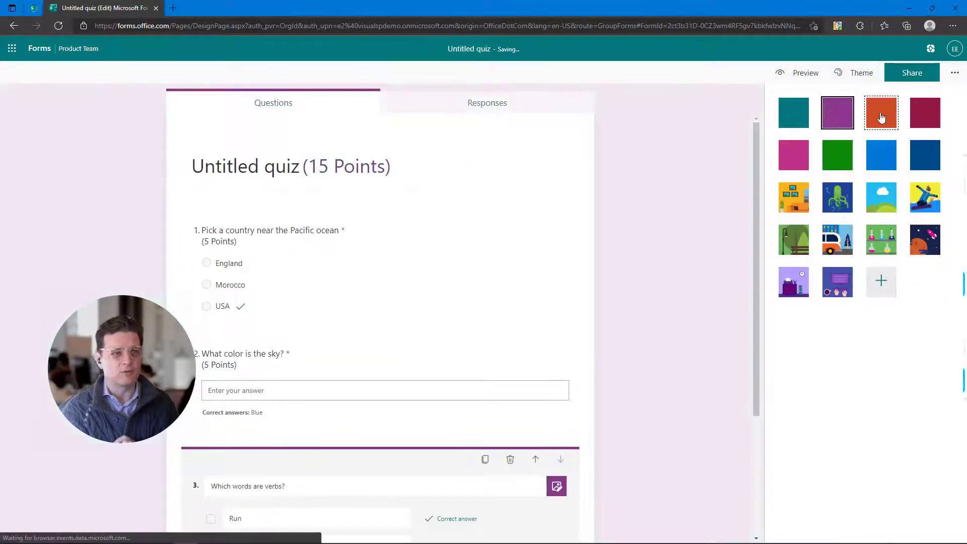
{"action": "left_click", "coordinate": [921, 207]}
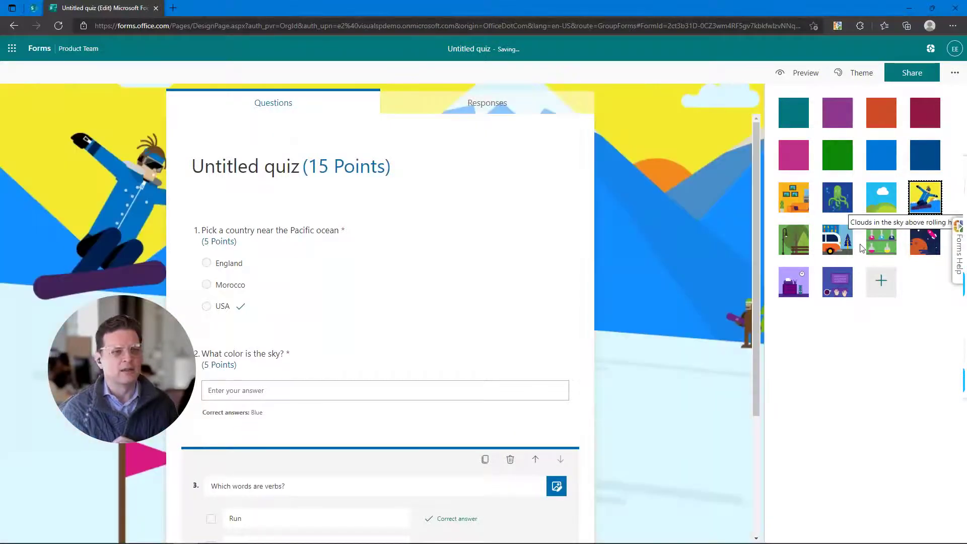
Look at the custom theme's image and hex colour options, return to the theme gallery, and apply the Teal theme
{"action": "left_click", "coordinate": [882, 281]}
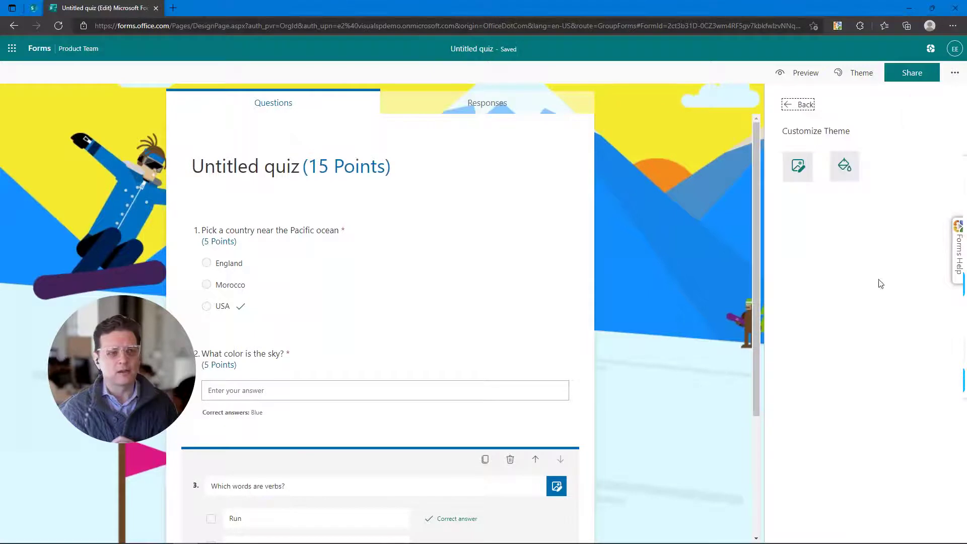
{"action": "left_click", "coordinate": [844, 177]}
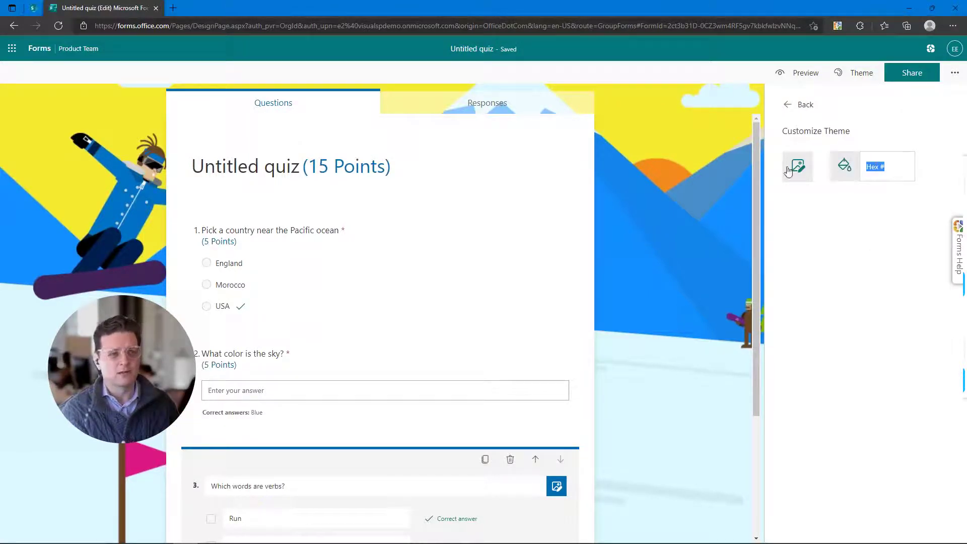
{"action": "left_click", "coordinate": [792, 107]}
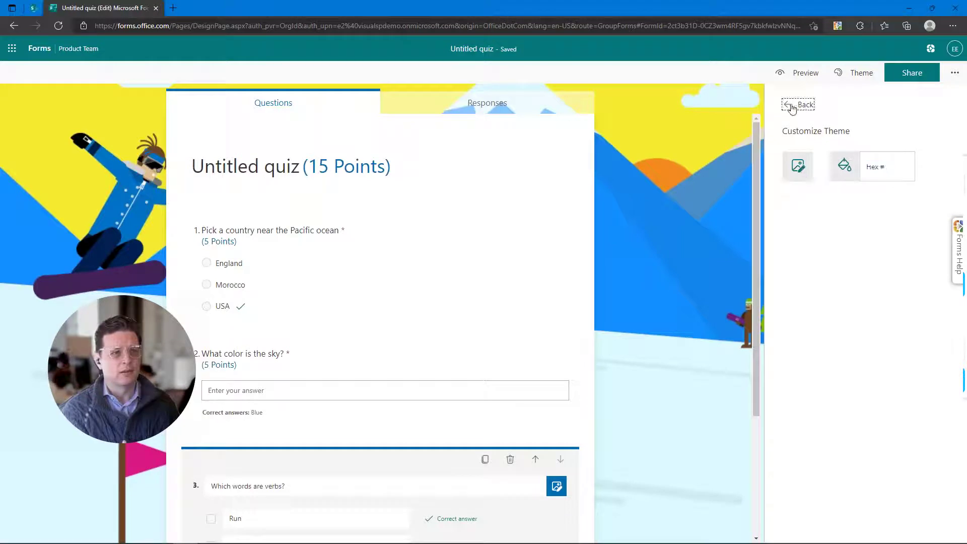
{"action": "key", "text": "Return"}
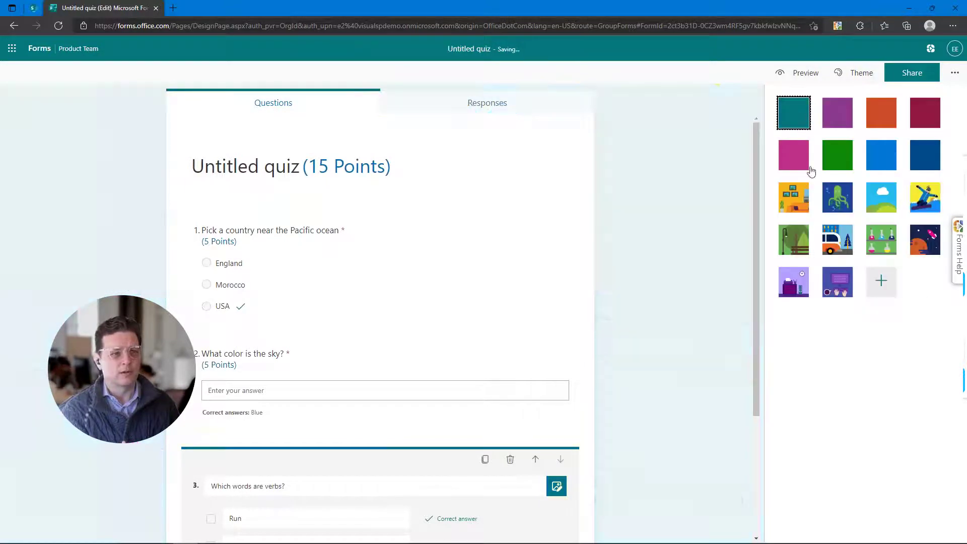
Try to set the custom theme's hex colour to "blue" and clear the entry again
{"action": "left_click", "coordinate": [881, 291]}
{"action": "left_click", "coordinate": [843, 171]}
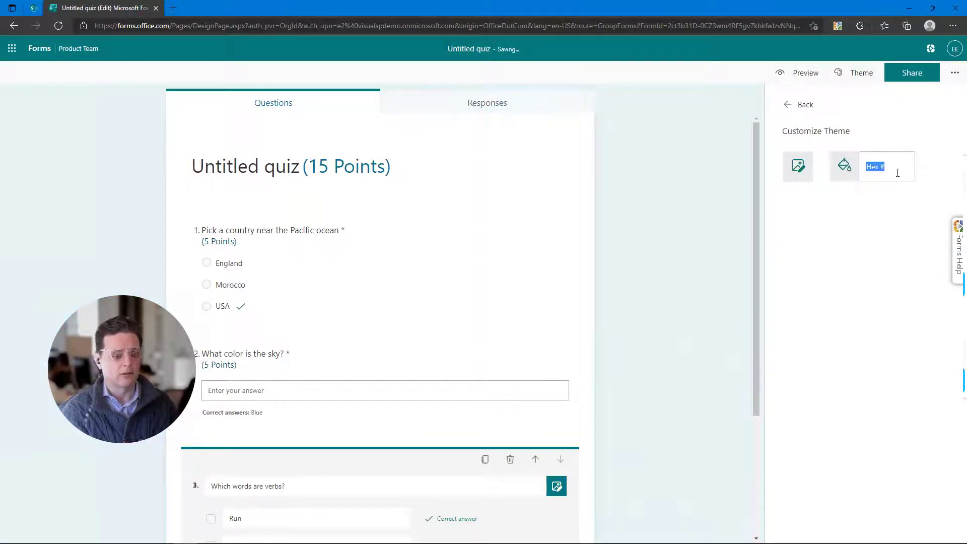
{"action": "type", "text": "blue"}
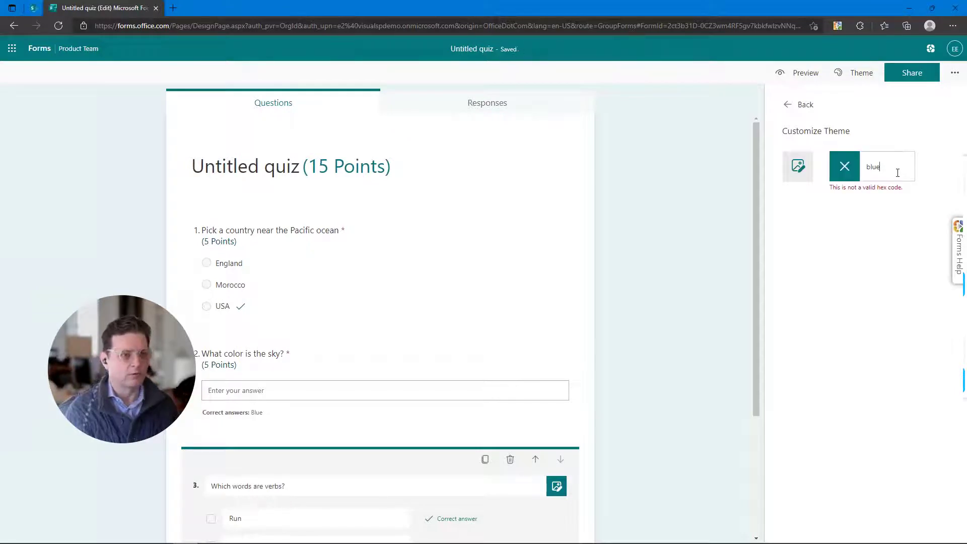
{"action": "double_click", "coordinate": [864, 172]}
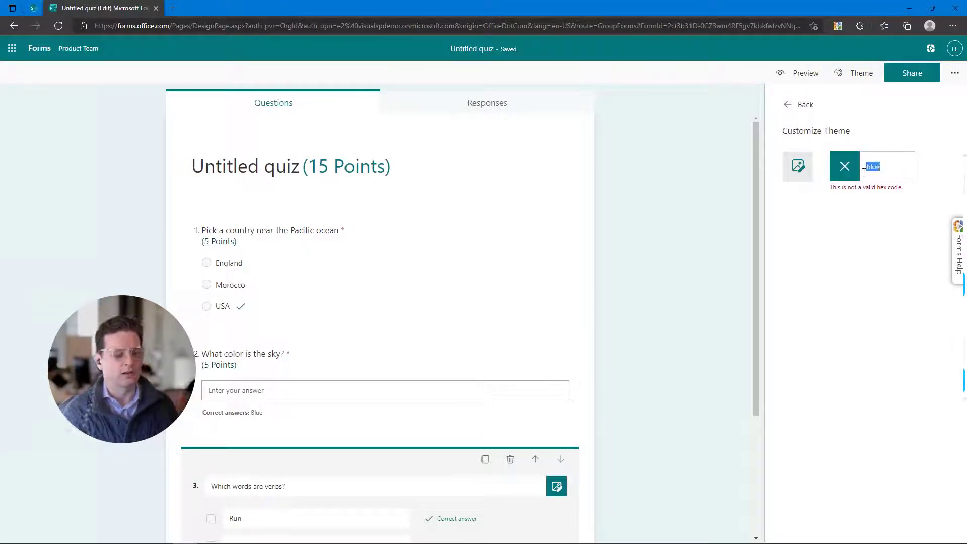
{"action": "key", "text": "BackSpace"}
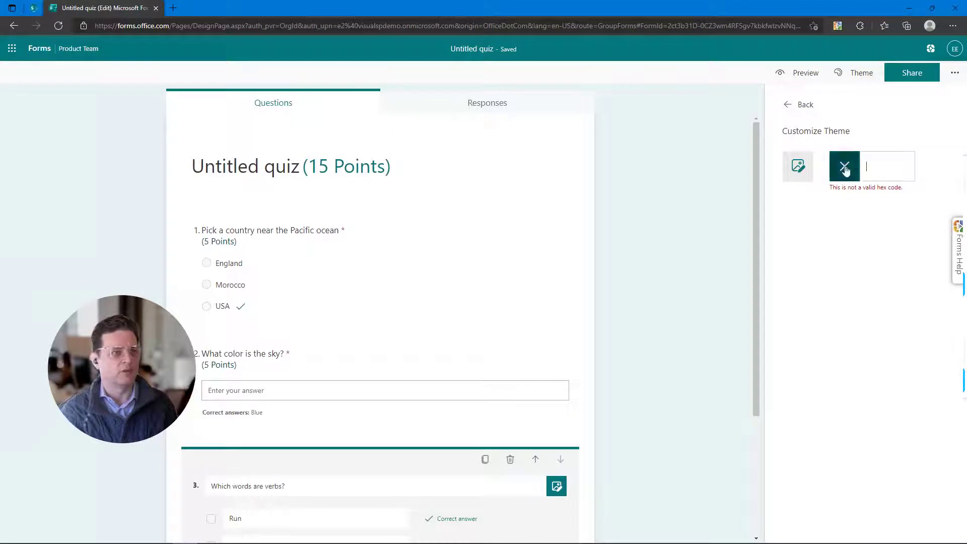
{"action": "left_click", "coordinate": [845, 168]}
{"action": "left_click", "coordinate": [848, 172]}
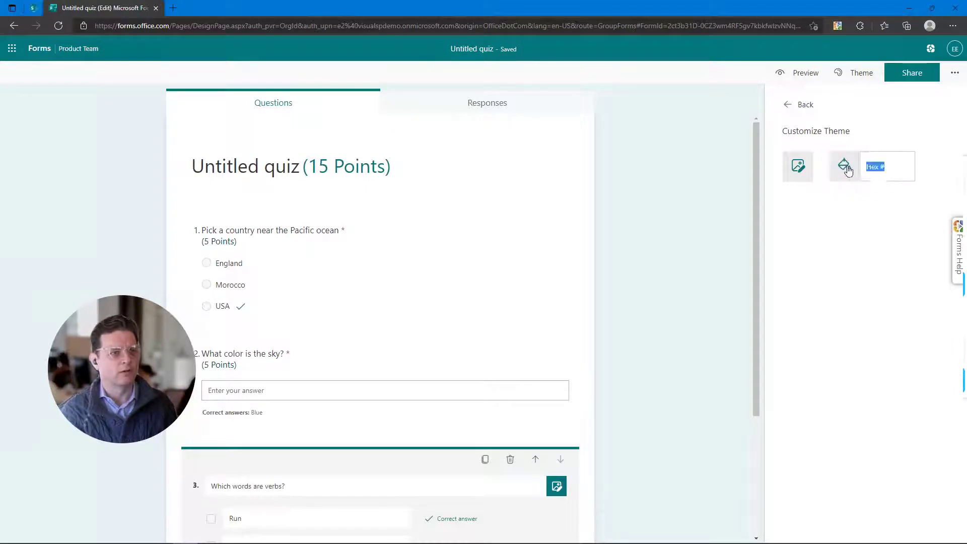
Search Bing images for "ocean", add the 1023x574 sunset beach picture as the quiz's custom theme background, and return to the theme gallery
{"action": "left_click", "coordinate": [804, 171]}
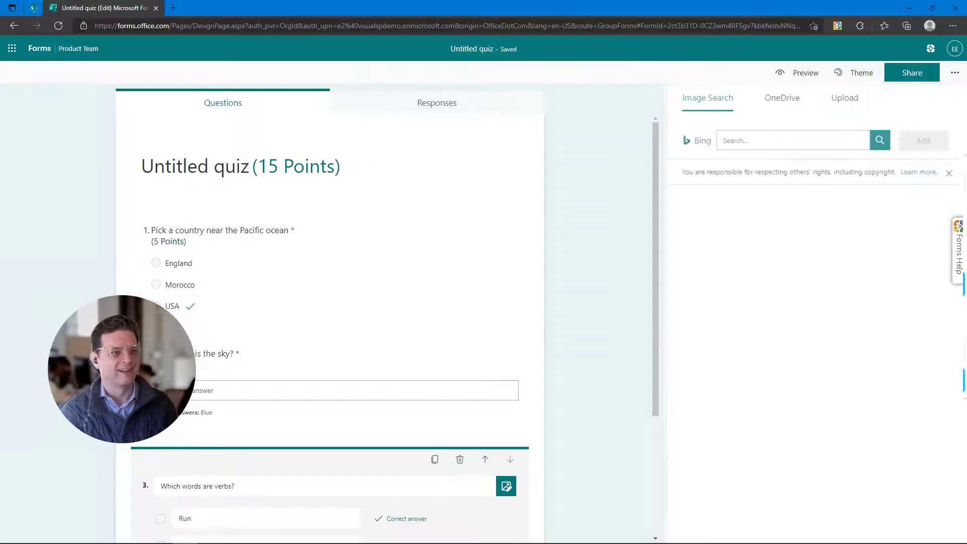
{"action": "left_click", "coordinate": [780, 144]}
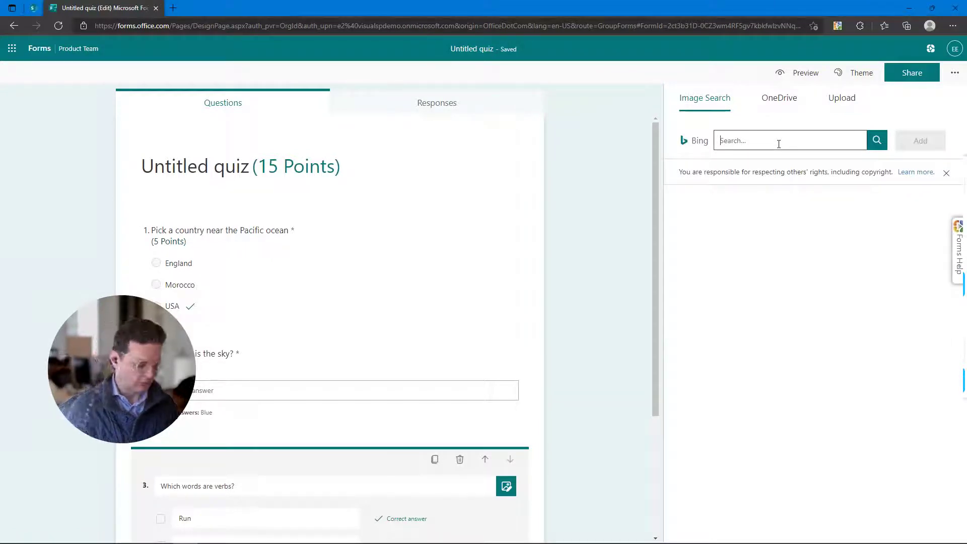
{"action": "type", "text": "ocean"}
{"action": "key", "text": "Return"}
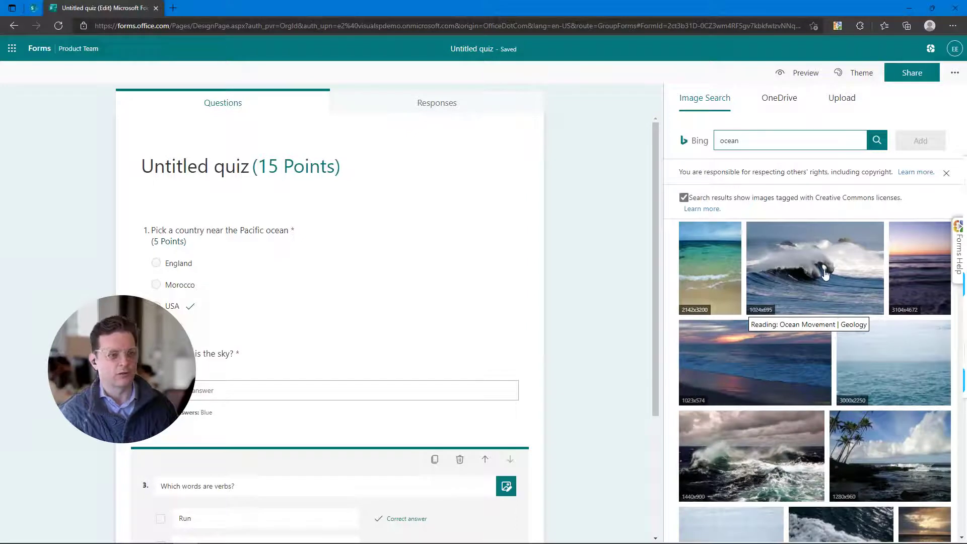
{"action": "left_click", "coordinate": [760, 373]}
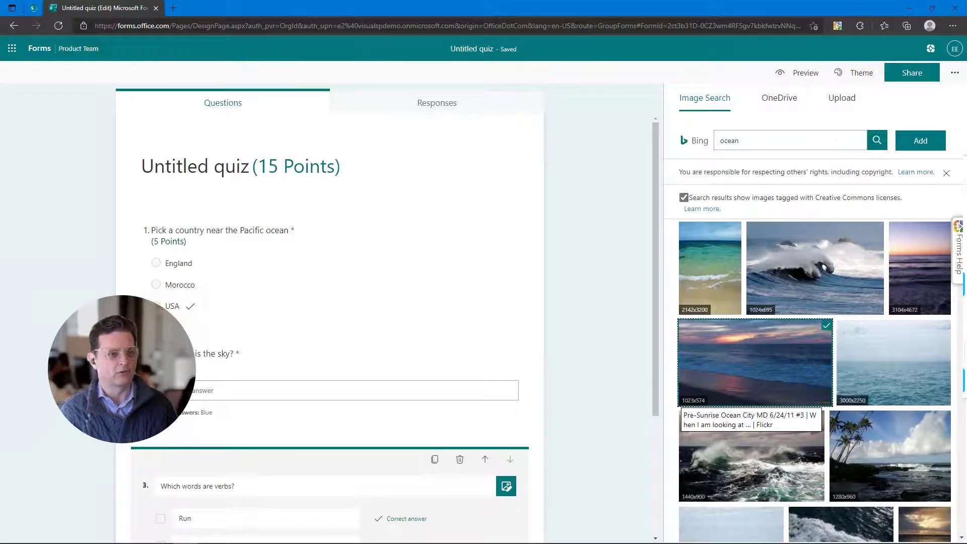
{"action": "left_click", "coordinate": [920, 140]}
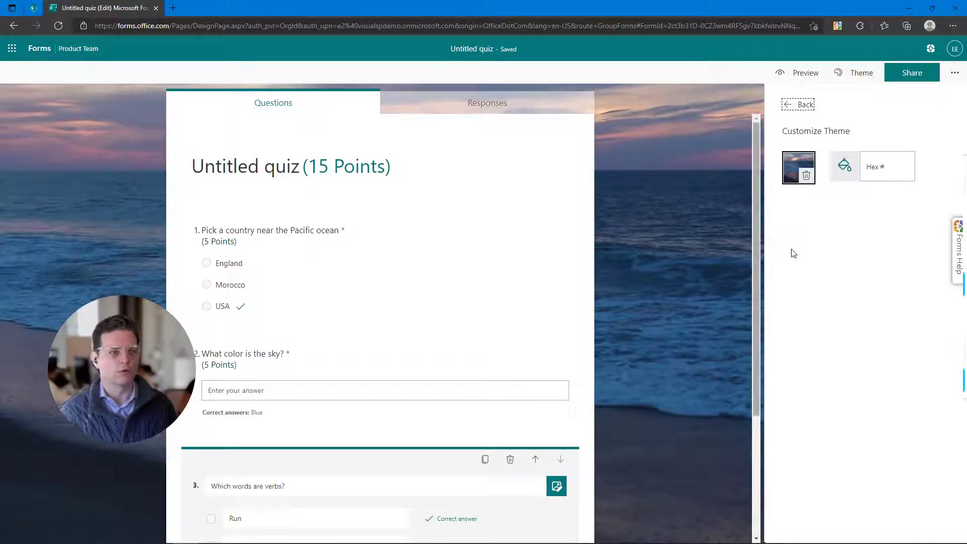
{"action": "left_click", "coordinate": [800, 107]}
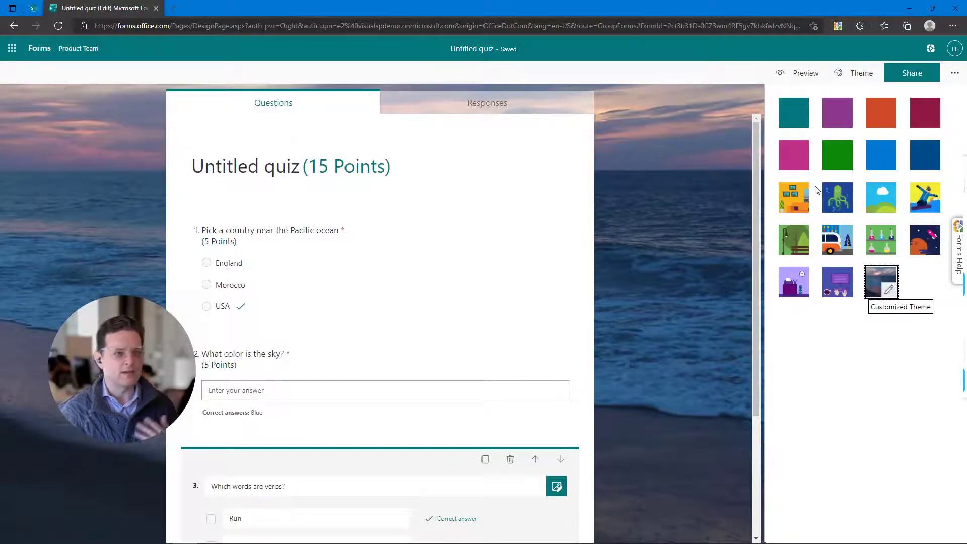
Open the quiz's sharing options and examine the choices for who can respond
{"action": "left_click", "coordinate": [906, 74]}
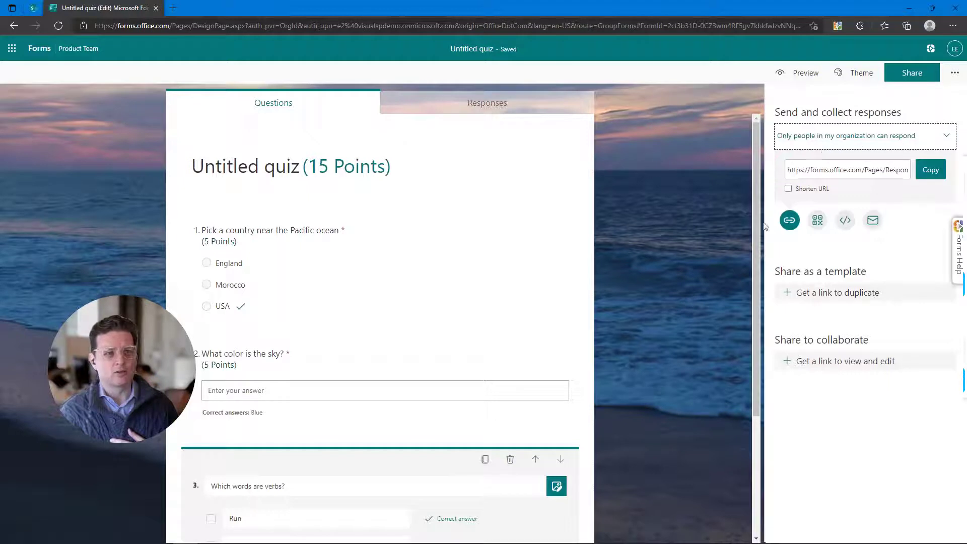
{"action": "left_click", "coordinate": [946, 136]}
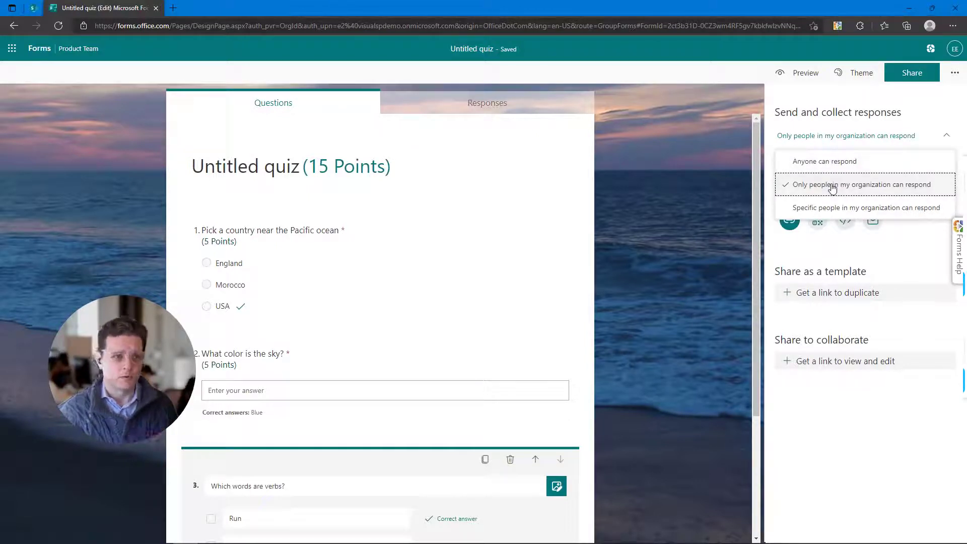
{"action": "left_click", "coordinate": [910, 269]}
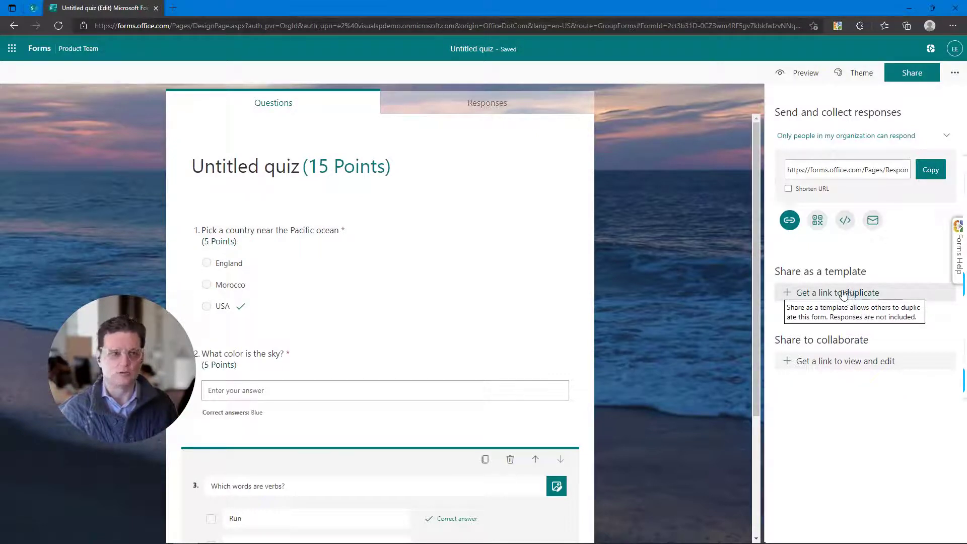
Generate a collaboration link to view and edit the quiz, and examine who can be given edit access
{"action": "left_click", "coordinate": [802, 366]}
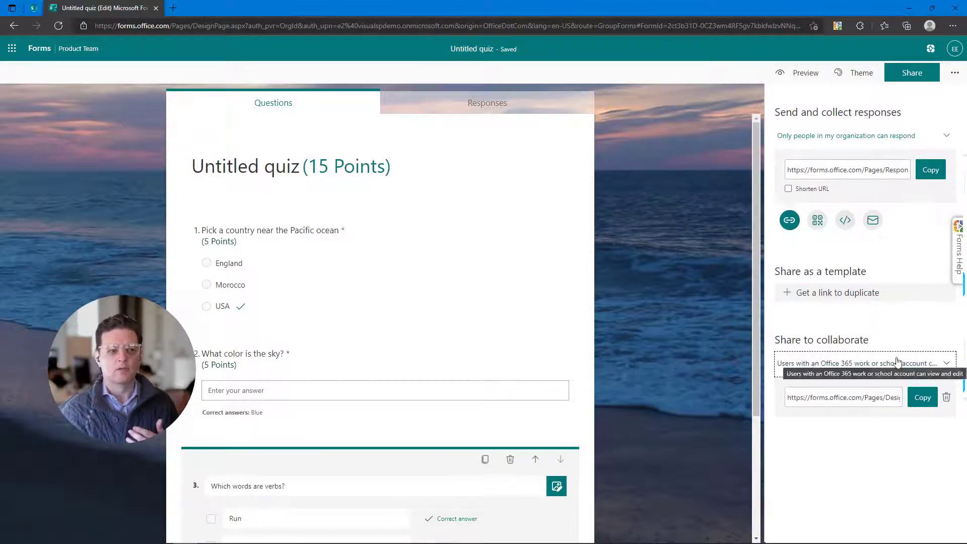
{"action": "left_click", "coordinate": [946, 365]}
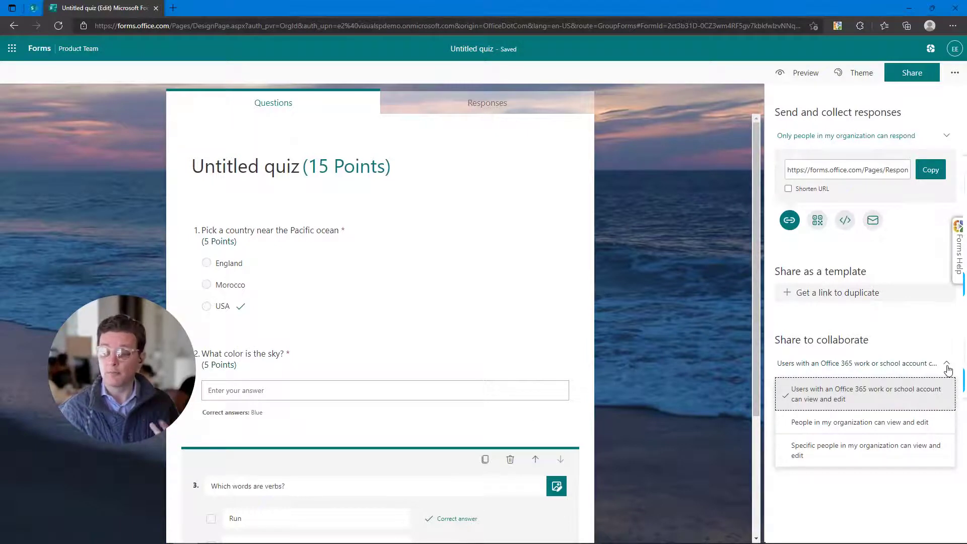
{"action": "left_click", "coordinate": [925, 340]}
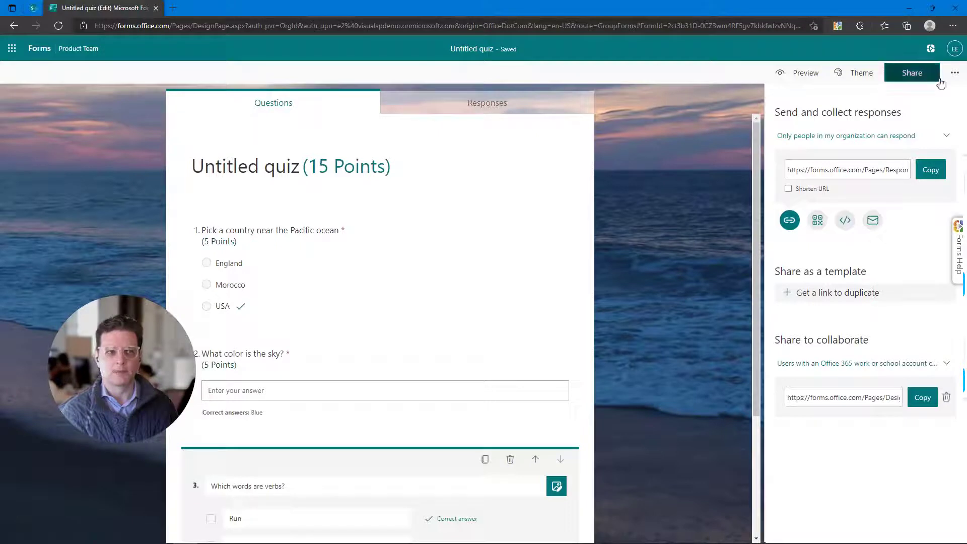
Enable shuffling of all questions in the quiz settings and close the settings
{"action": "left_click", "coordinate": [955, 73]}
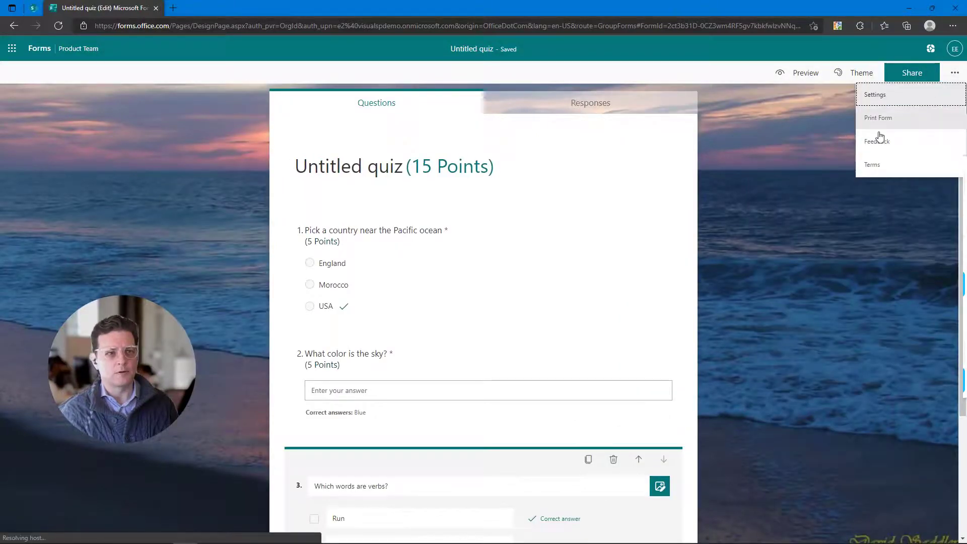
{"action": "left_click", "coordinate": [877, 101]}
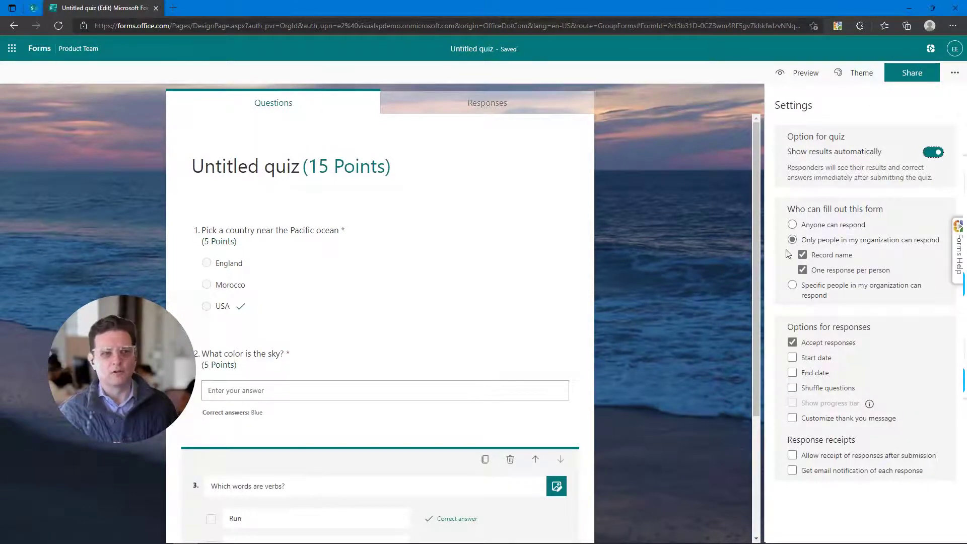
{"action": "left_click", "coordinate": [793, 388]}
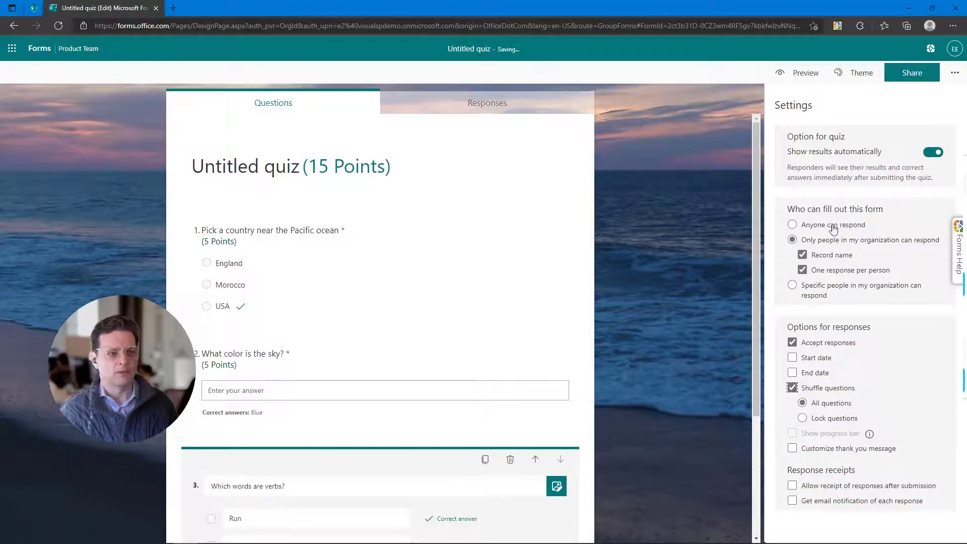
{"action": "left_click", "coordinate": [685, 122]}
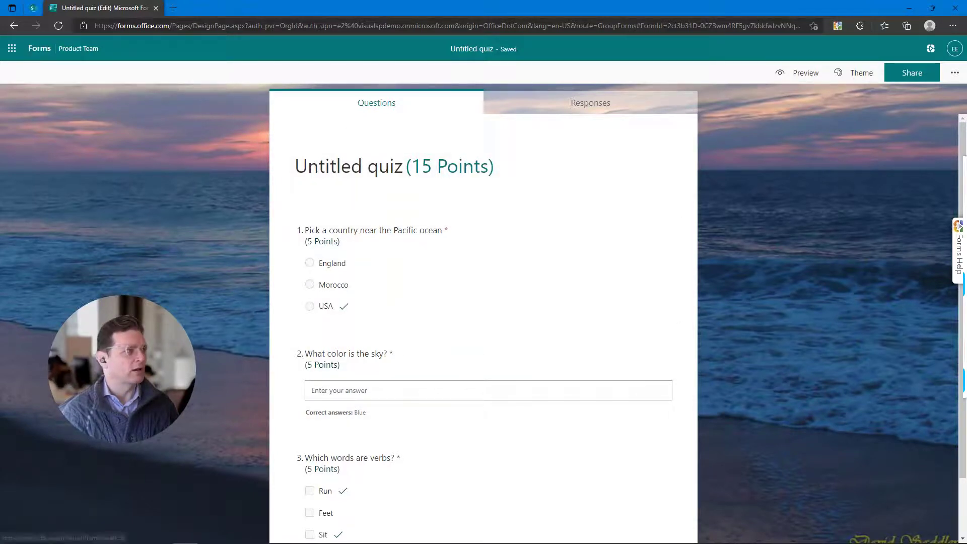
Open Sample Survey from the forms list and examine its response summary, including the quest and favorite color charts
{"action": "left_click", "coordinate": [34, 50]}
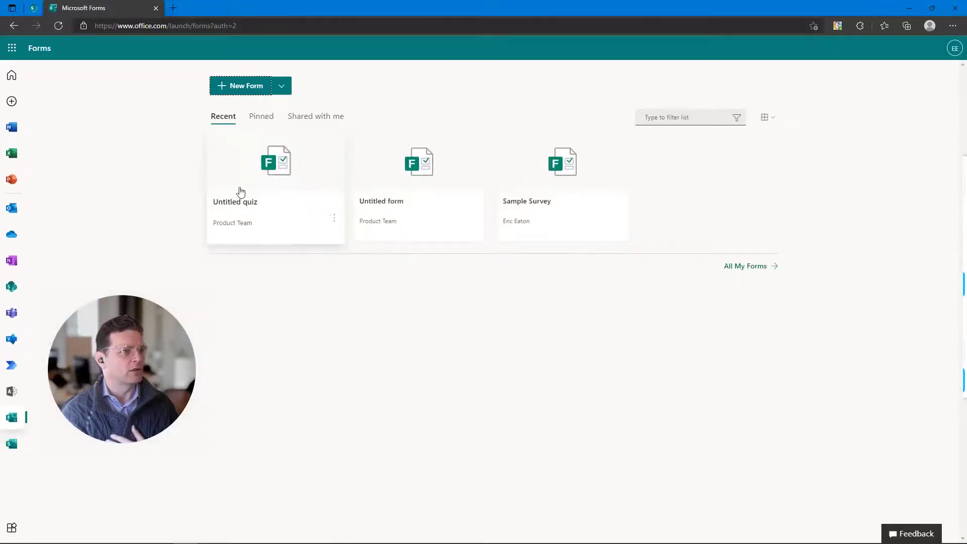
{"action": "left_click", "coordinate": [527, 166]}
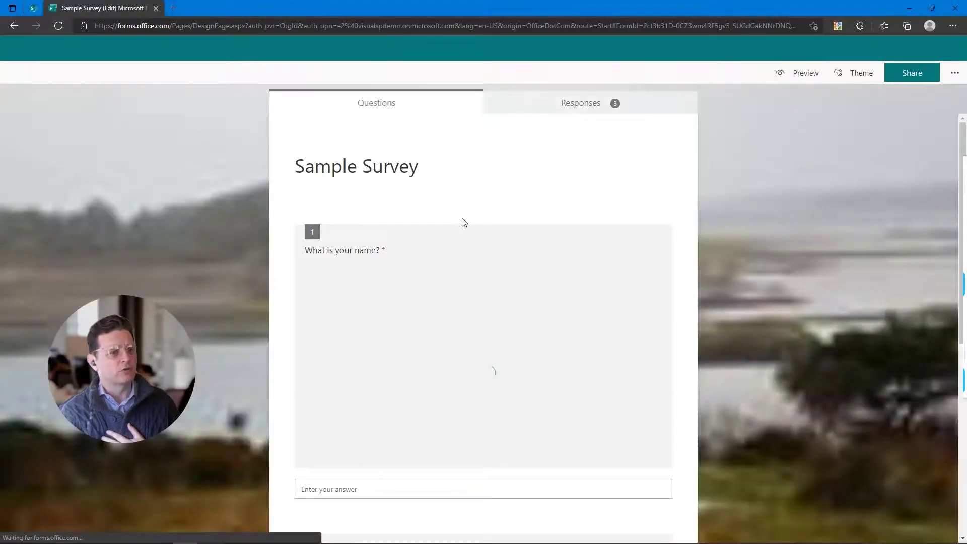
{"action": "left_click", "coordinate": [587, 110]}
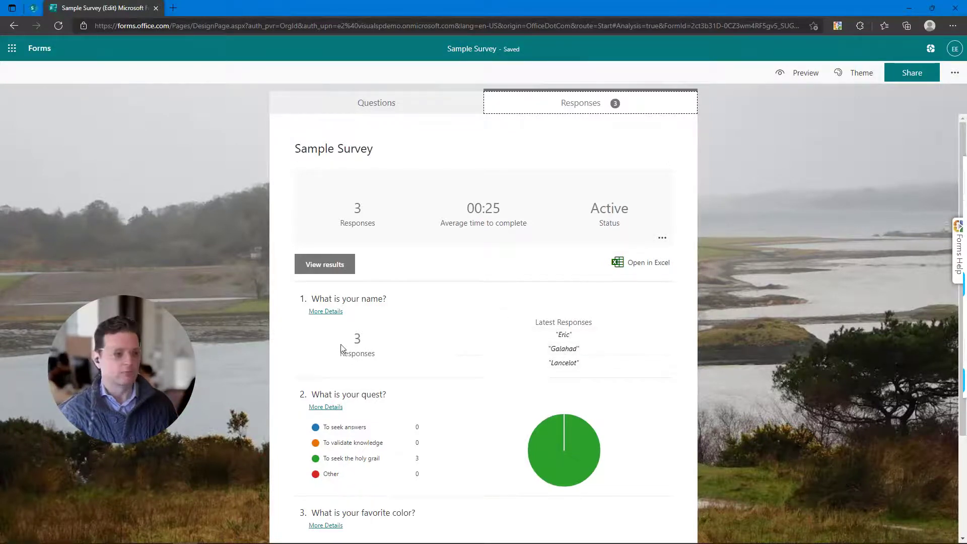
{"action": "scroll", "coordinate": [345, 350], "scroll_direction": "down", "scroll_amount": 3}
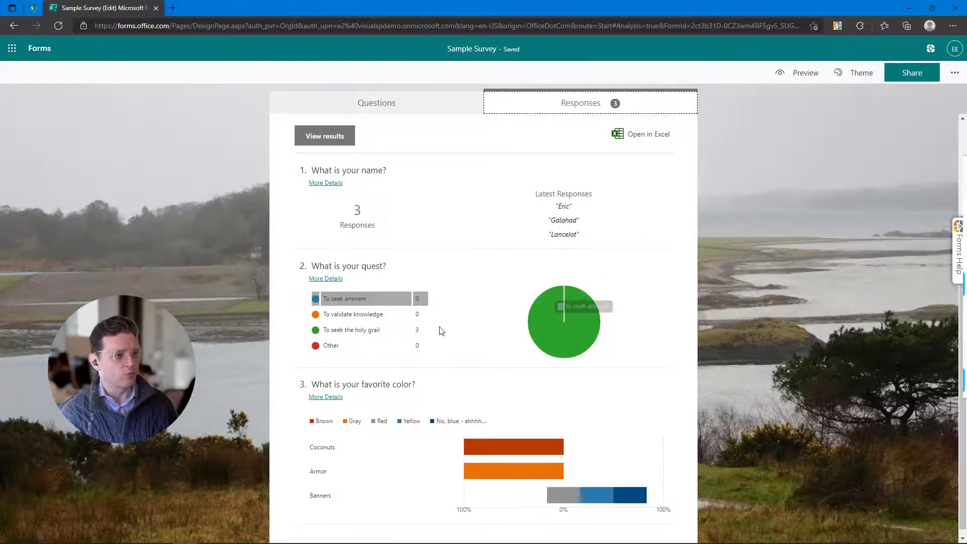
{"action": "scroll", "coordinate": [310, 362], "scroll_direction": "down", "scroll_amount": 1}
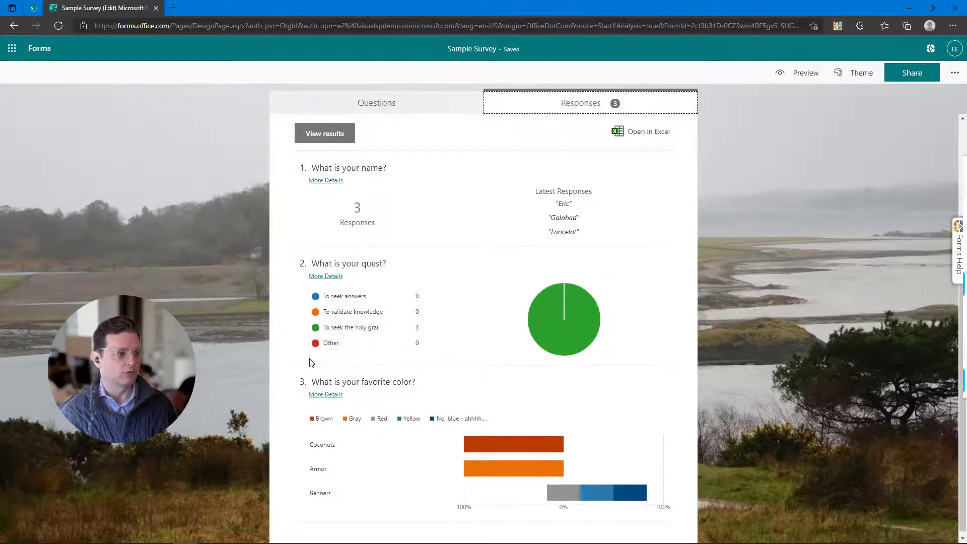
{"action": "scroll", "coordinate": [310, 362], "scroll_direction": "down", "scroll_amount": 1}
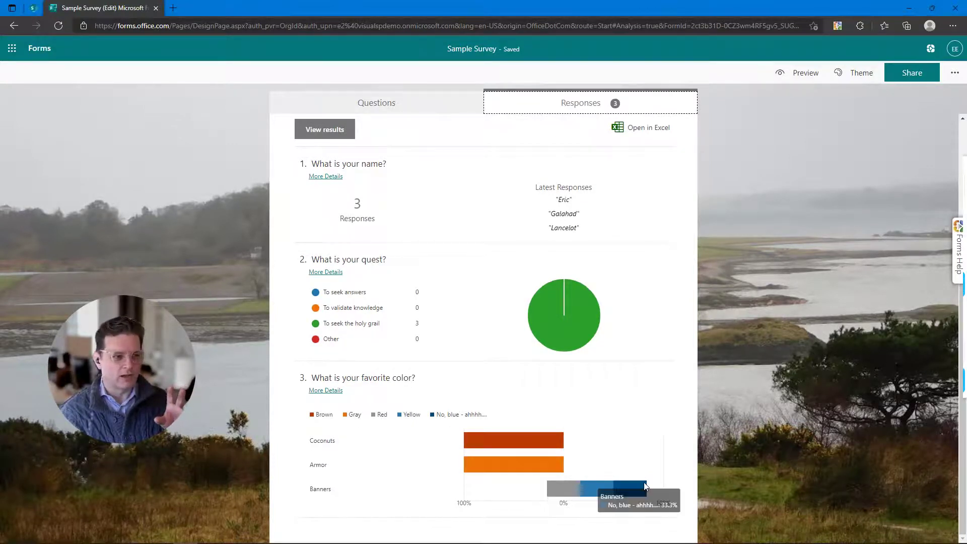
{"action": "mouse_move", "coordinate": [599, 496]}
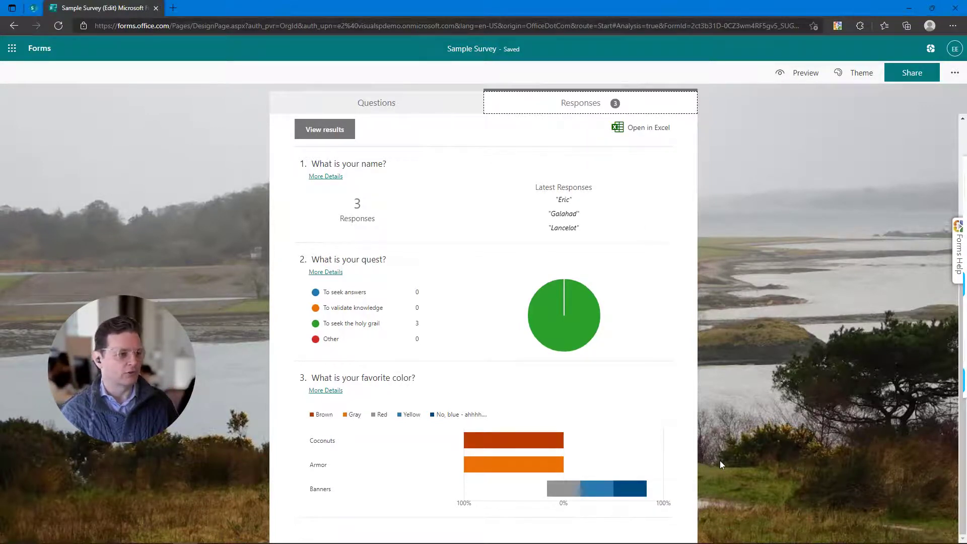
Export the survey responses to Excel, view the downloaded Sample Survey(1-3).xlsx in a maximized window, and close the workbook
{"action": "scroll", "coordinate": [729, 461], "scroll_direction": "up", "scroll_amount": 1}
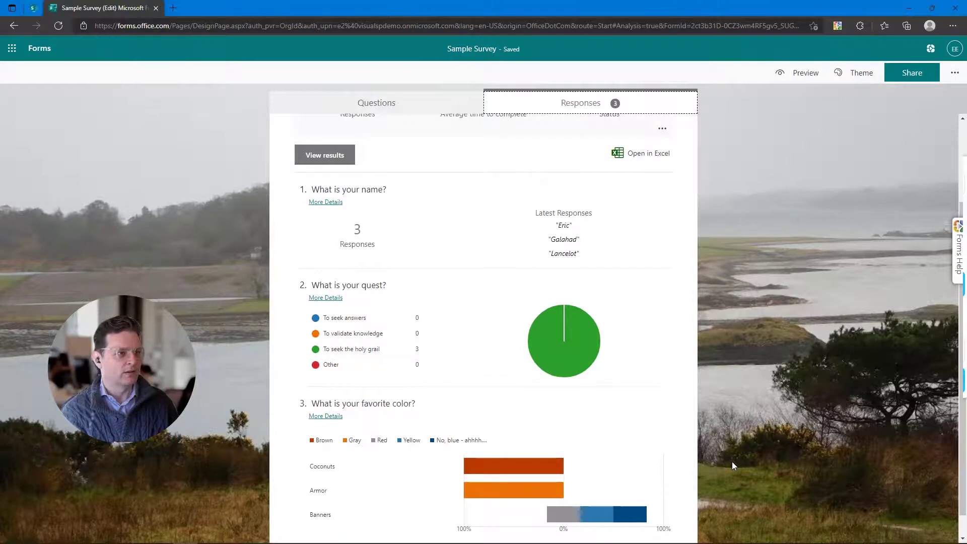
{"action": "scroll", "coordinate": [732, 461], "scroll_direction": "up", "scroll_amount": 3}
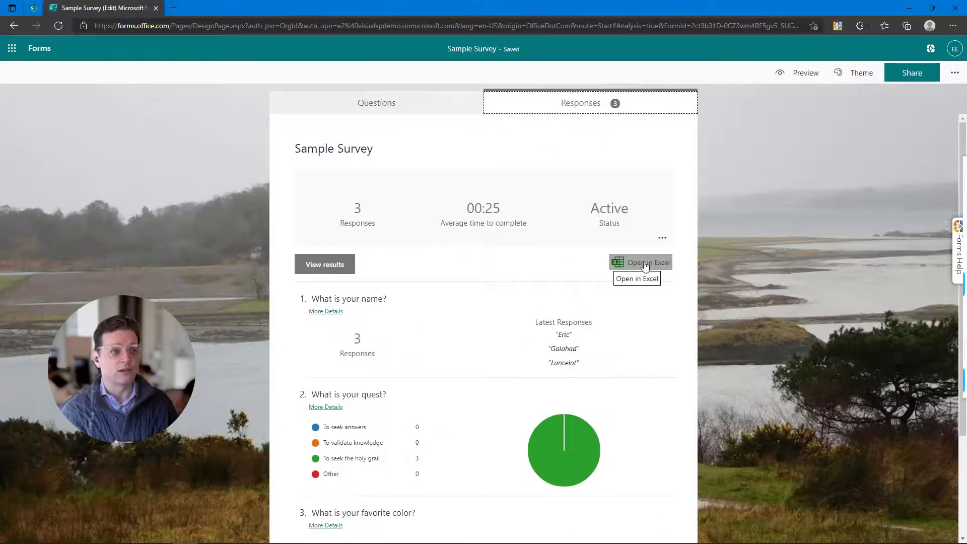
{"action": "left_click", "coordinate": [645, 264]}
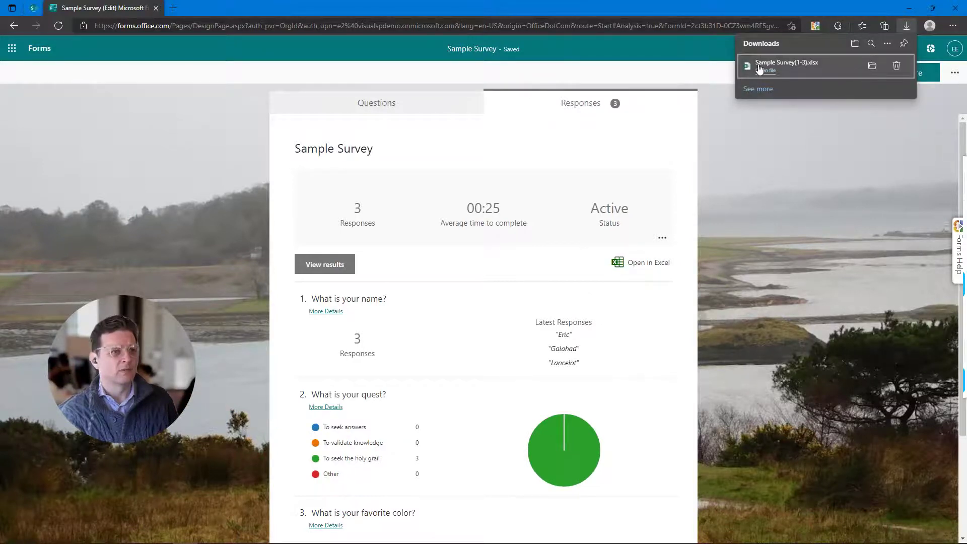
{"action": "left_click", "coordinate": [760, 69]}
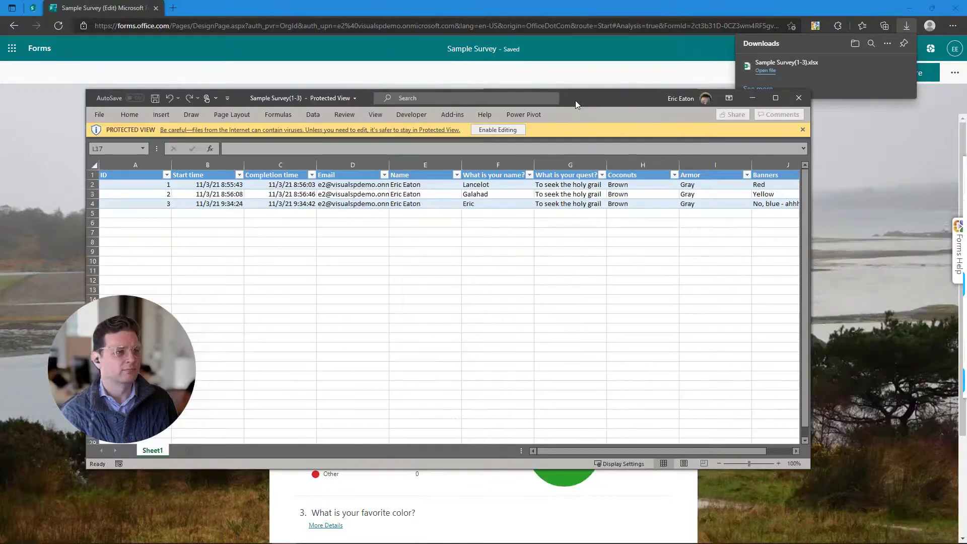
{"action": "left_click_drag", "start_coordinate": [576, 101], "coordinate": [589, 1]}
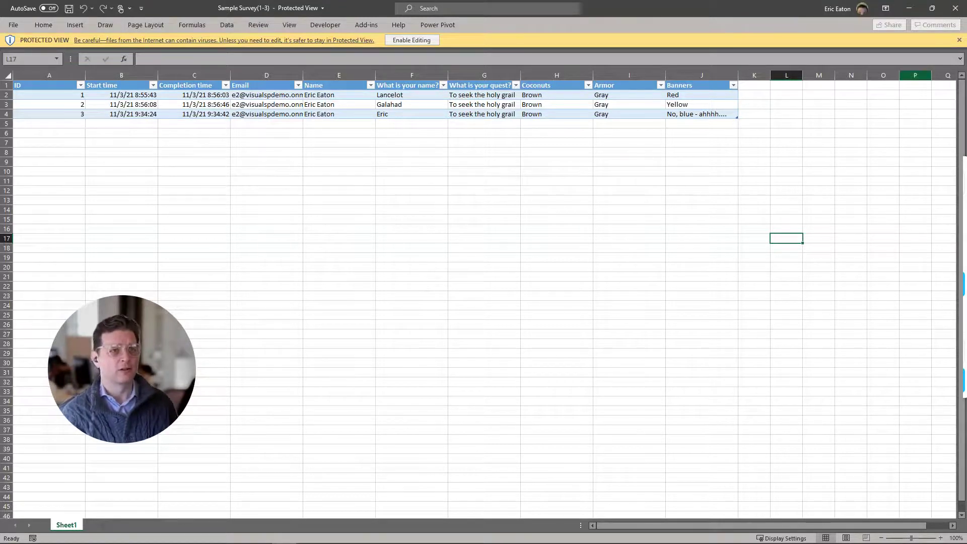
{"action": "left_click", "coordinate": [954, 14]}
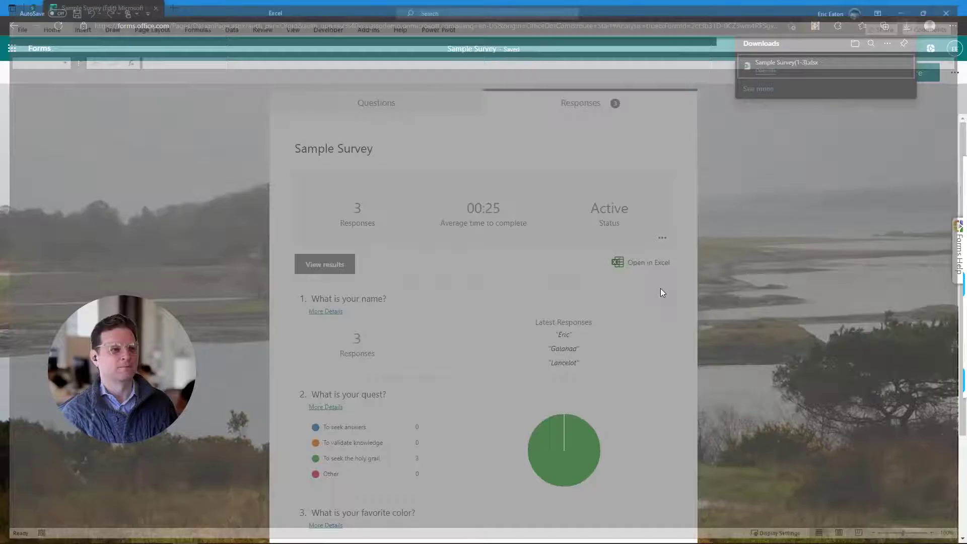
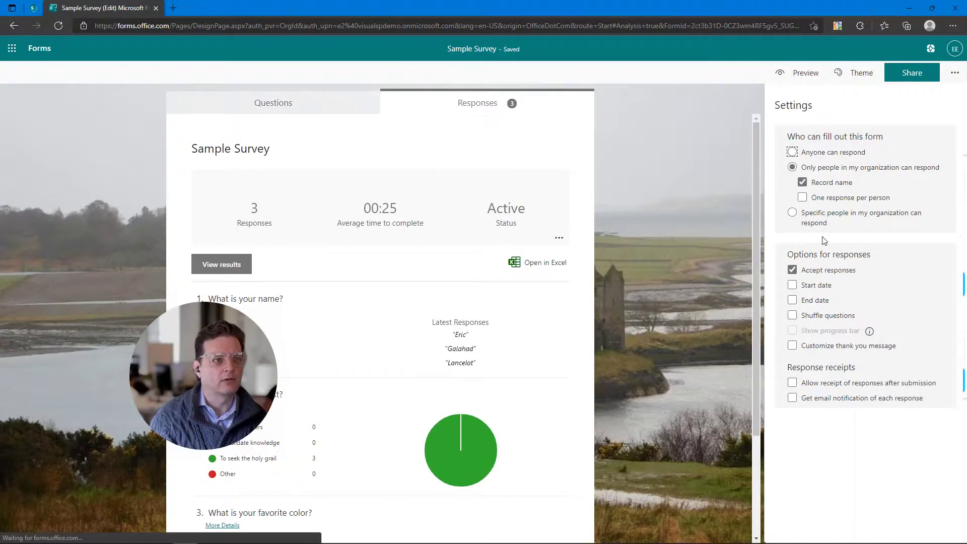
Limit the survey to one response per person, keep name recording enabled, and close the settings
{"action": "left_click", "coordinate": [802, 197]}
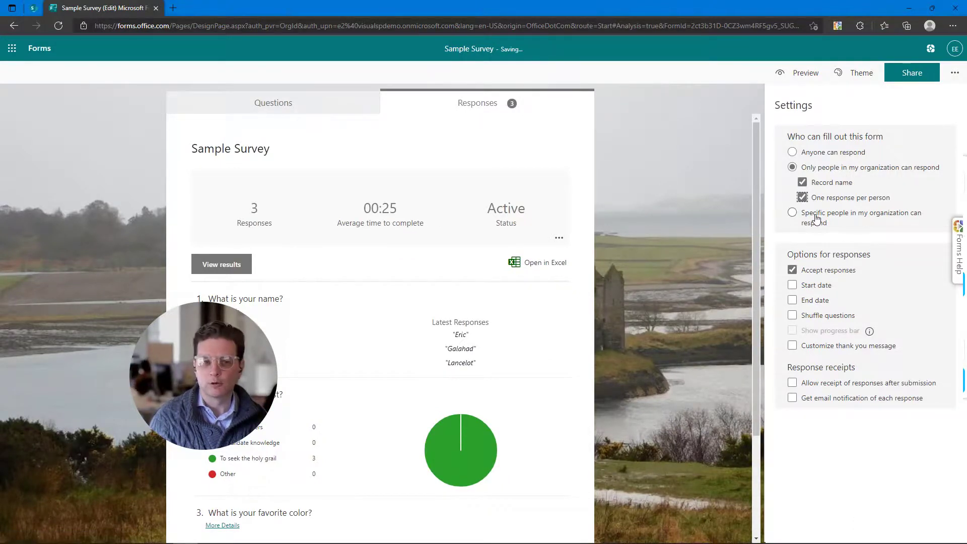
{"action": "left_click", "coordinate": [802, 183]}
{"action": "left_click", "coordinate": [802, 184]}
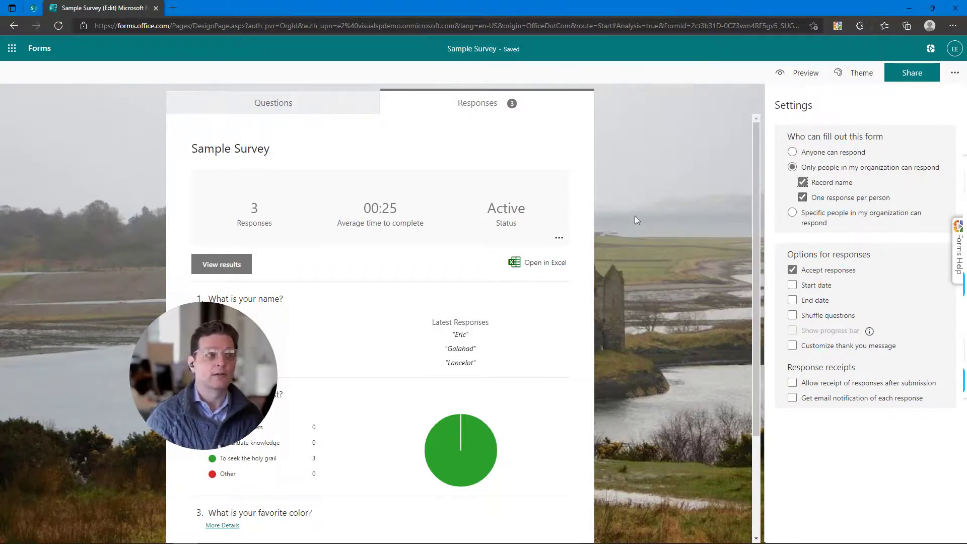
{"action": "left_click", "coordinate": [560, 238]}
{"action": "left_click", "coordinate": [633, 263]}
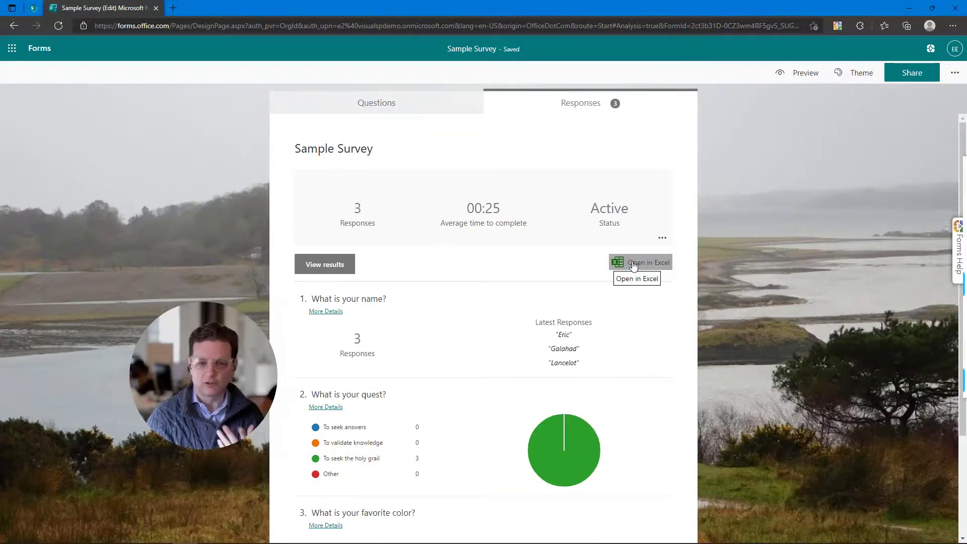
Switch from Forms to Microsoft Lists and dismiss its welcome introduction
{"action": "left_click", "coordinate": [13, 49]}
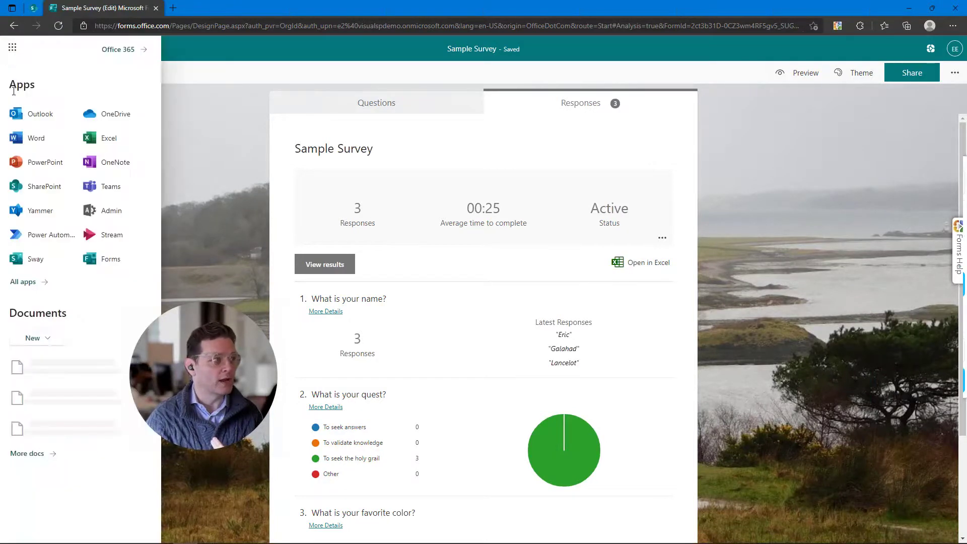
{"action": "left_click", "coordinate": [27, 282]}
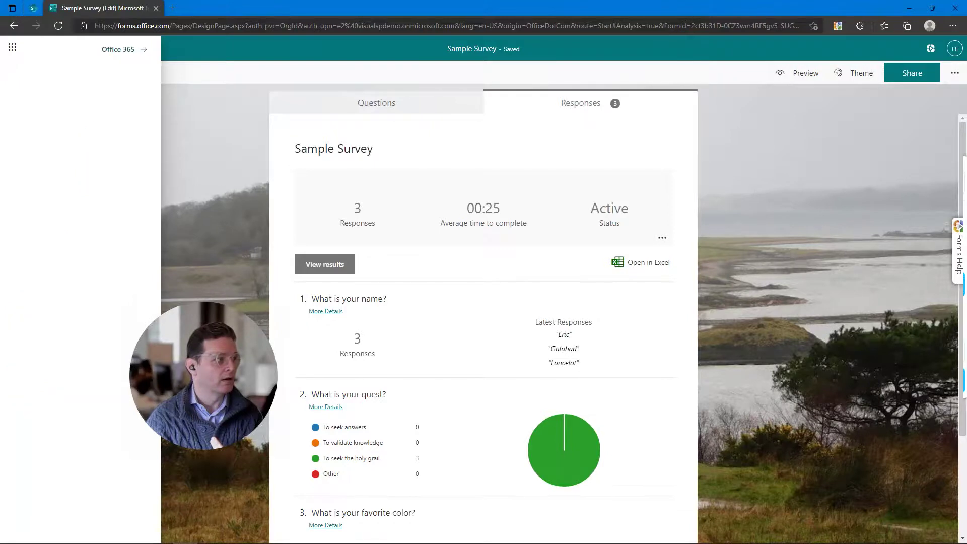
{"action": "left_click", "coordinate": [32, 311]}
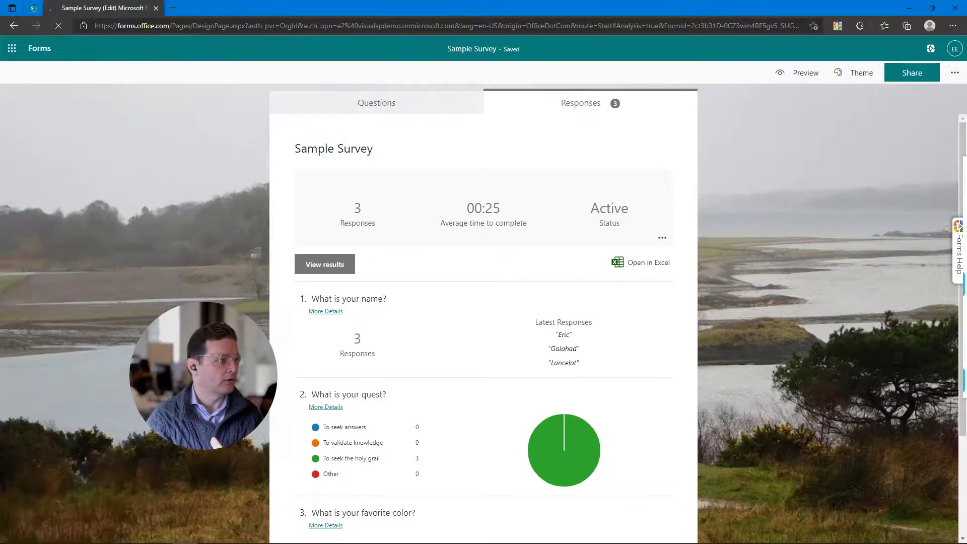
{"action": "mouse_move", "coordinate": [232, 363]}
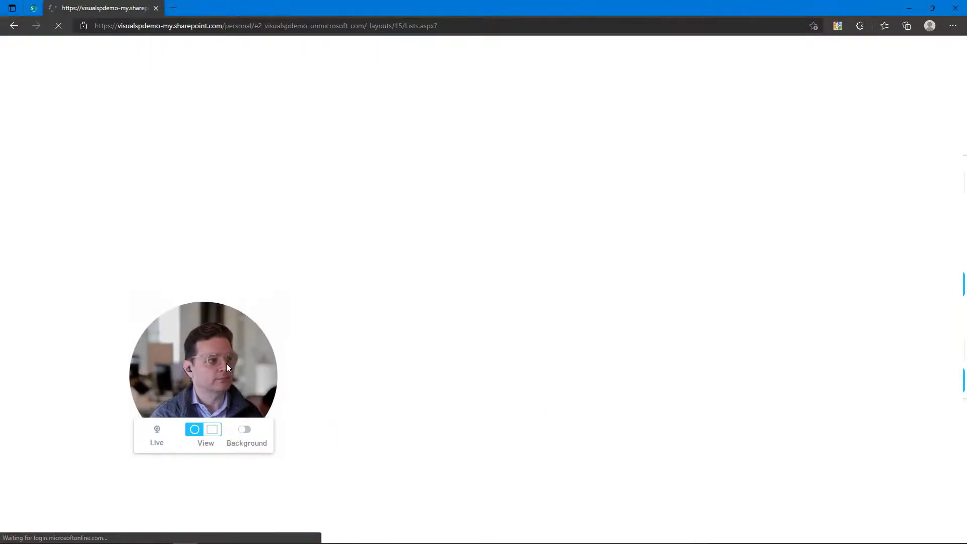
{"action": "left_click_drag", "start_coordinate": [227, 368], "coordinate": [160, 350]}
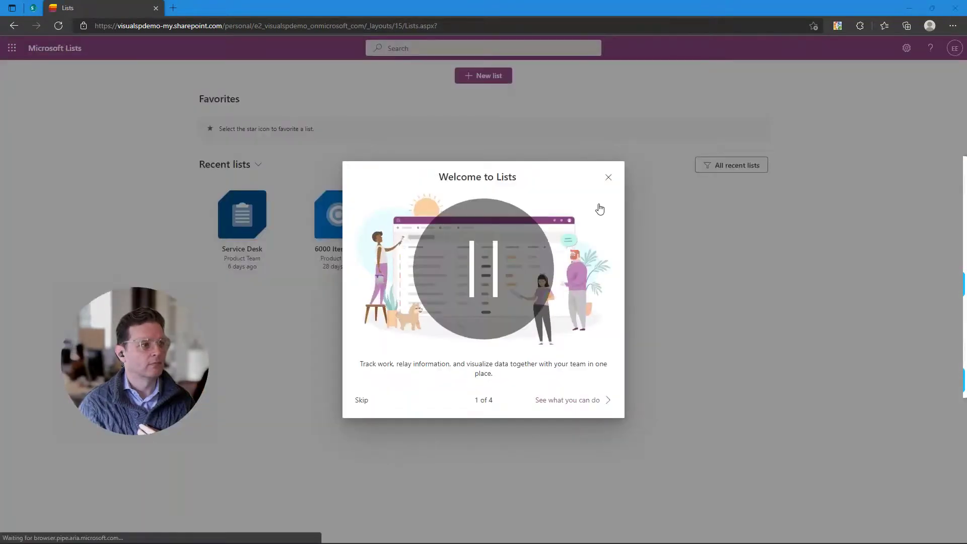
{"action": "left_click", "coordinate": [608, 178]}
Examine the starting options and templates for a new list, then return to Sample Survey in Forms without creating one
{"action": "left_click", "coordinate": [489, 80]}
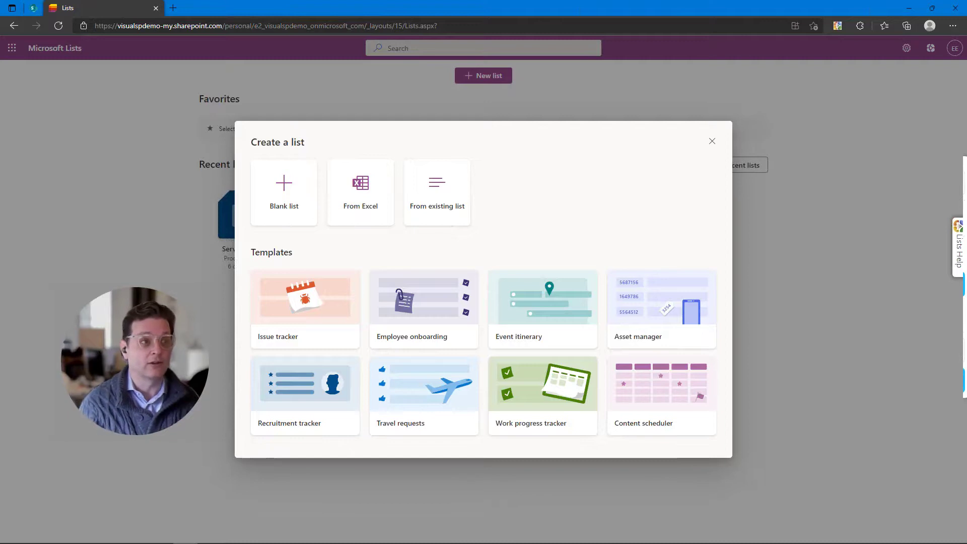
{"action": "left_click", "coordinate": [712, 141]}
{"action": "left_click", "coordinate": [15, 26]}
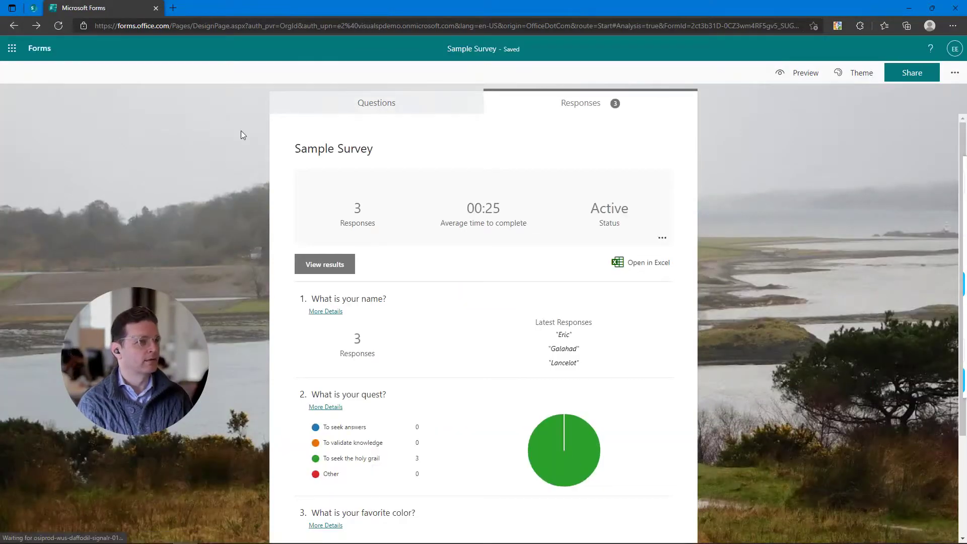
Preview the survey in its mobile layout and choose To validate knowledge as the answer to the quest question
{"action": "left_click", "coordinate": [801, 72]}
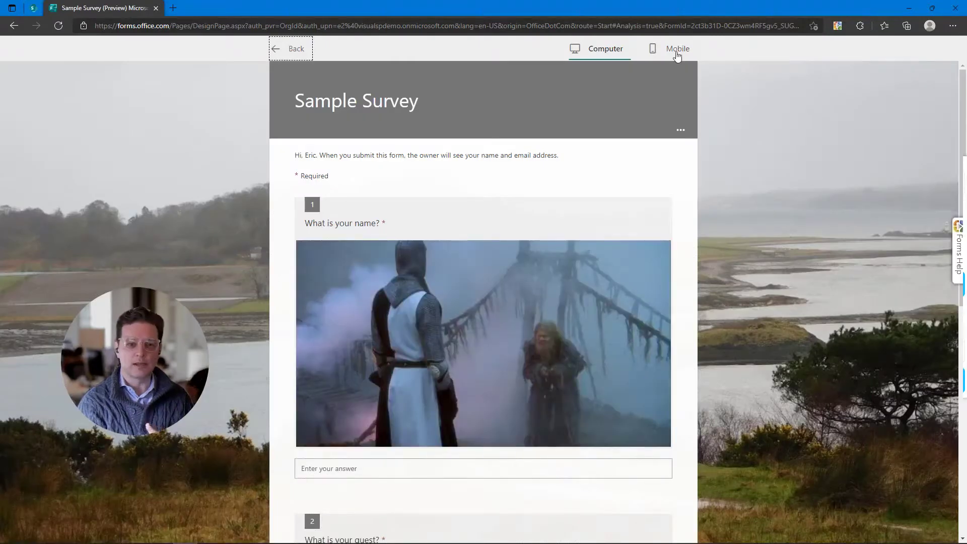
{"action": "left_click", "coordinate": [677, 50]}
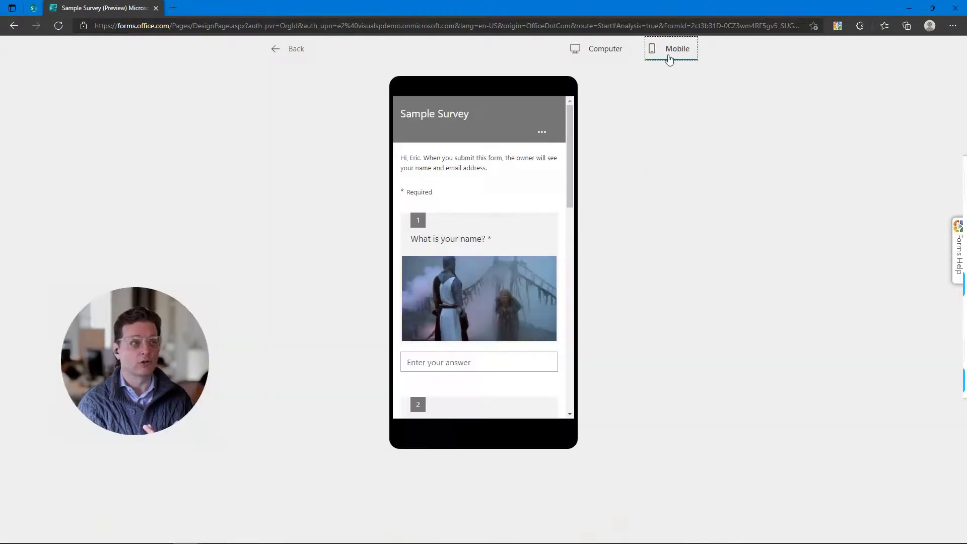
{"action": "scroll", "coordinate": [571, 151], "scroll_direction": "down", "scroll_amount": 1}
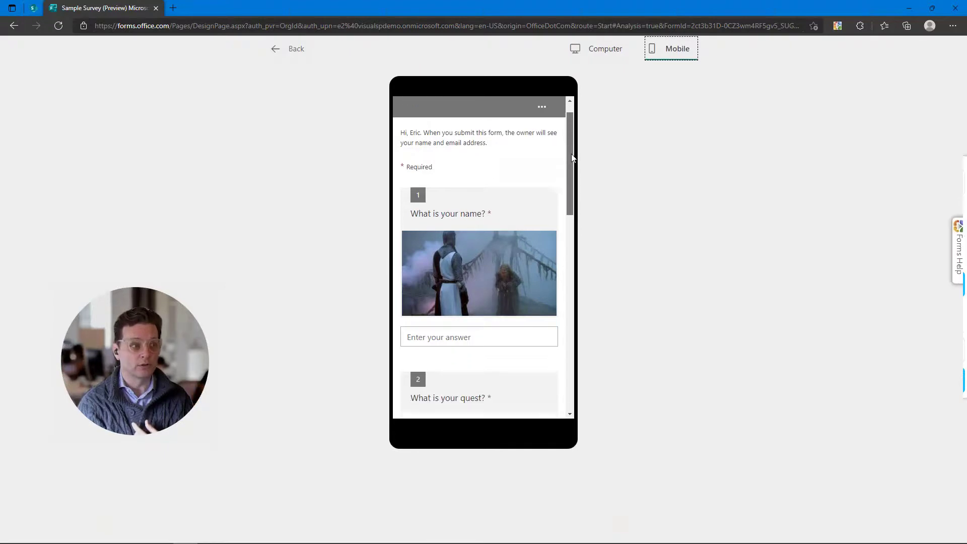
{"action": "scroll", "coordinate": [572, 158], "scroll_direction": "down", "scroll_amount": 1}
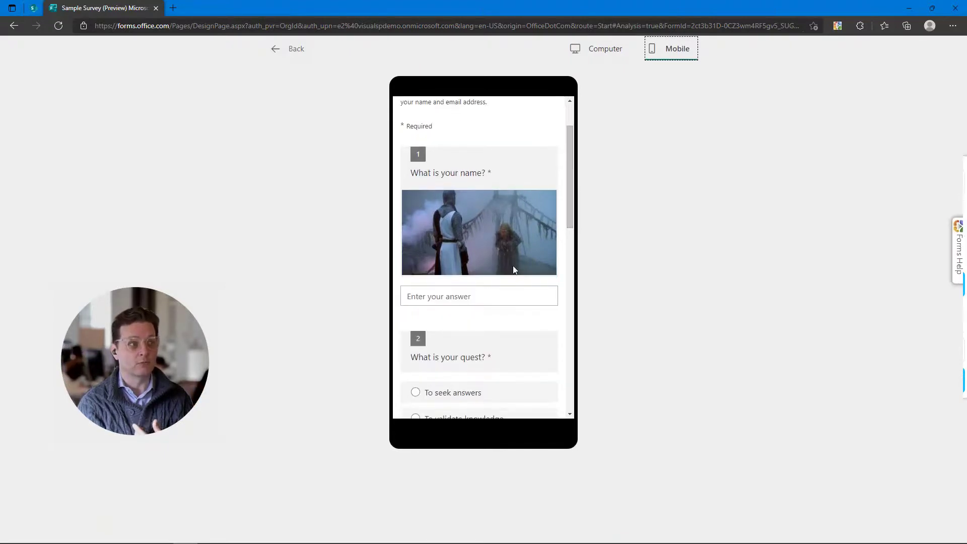
{"action": "scroll", "coordinate": [474, 258], "scroll_direction": "down", "scroll_amount": 6}
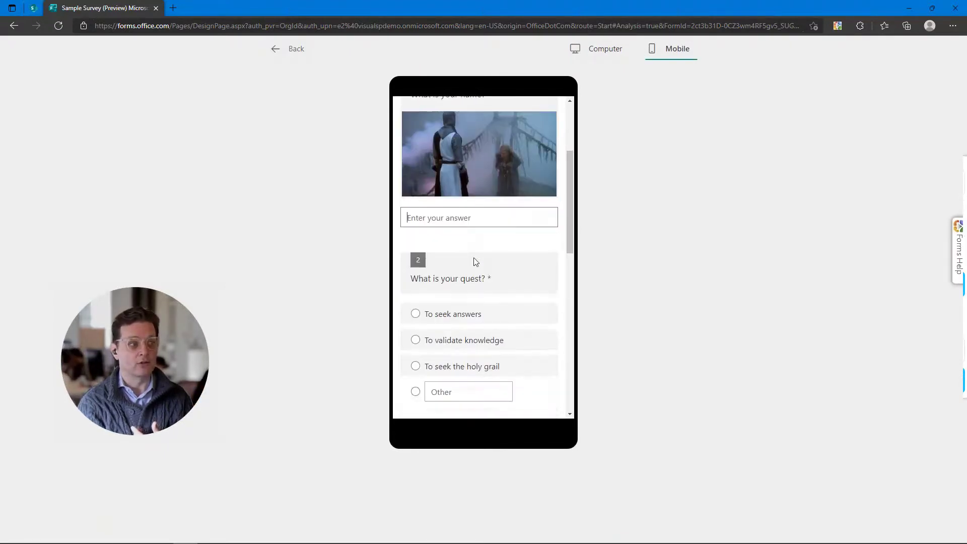
{"action": "left_click", "coordinate": [415, 251]}
{"action": "left_click", "coordinate": [416, 225]}
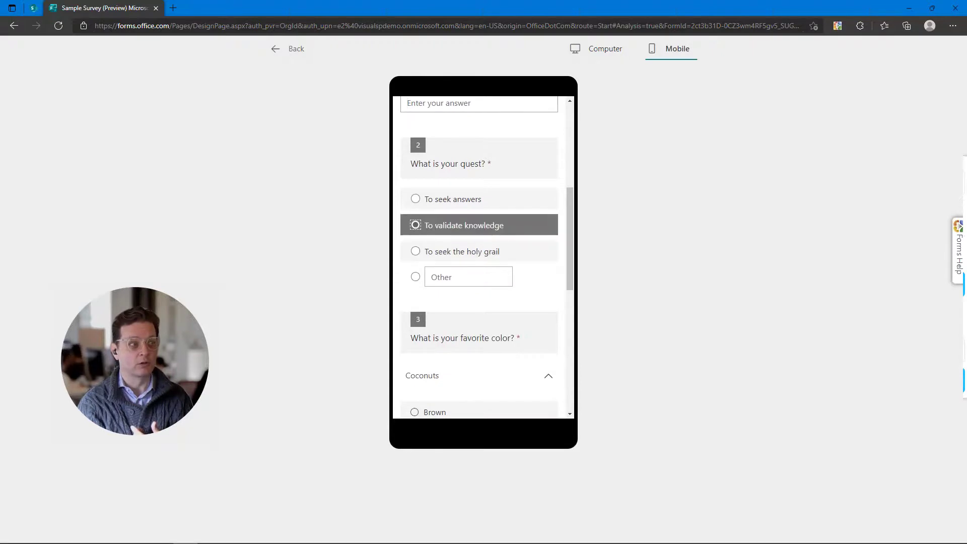
Expand the Armor, Banners and Coconuts rows of the favorite color question to examine their choices in the mobile preview
{"action": "scroll", "coordinate": [461, 259], "scroll_direction": "down", "scroll_amount": 1}
{"action": "scroll", "coordinate": [428, 310], "scroll_direction": "down", "scroll_amount": 5}
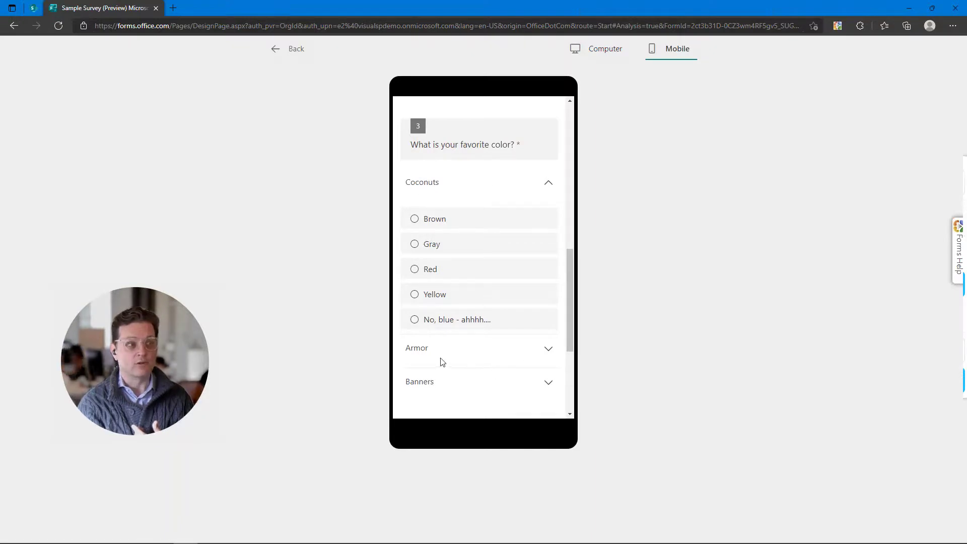
{"action": "left_click", "coordinate": [547, 351]}
{"action": "left_click", "coordinate": [549, 383]}
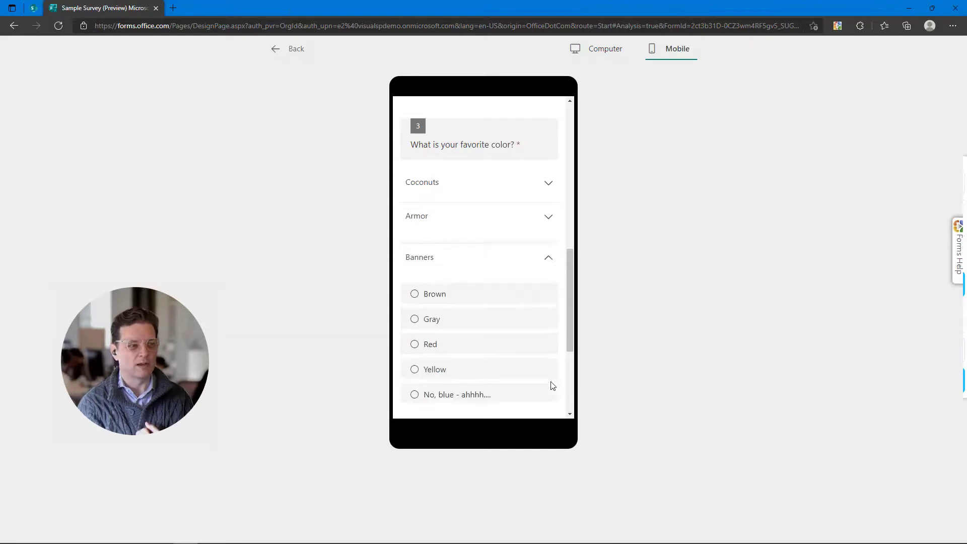
{"action": "left_click", "coordinate": [547, 218]}
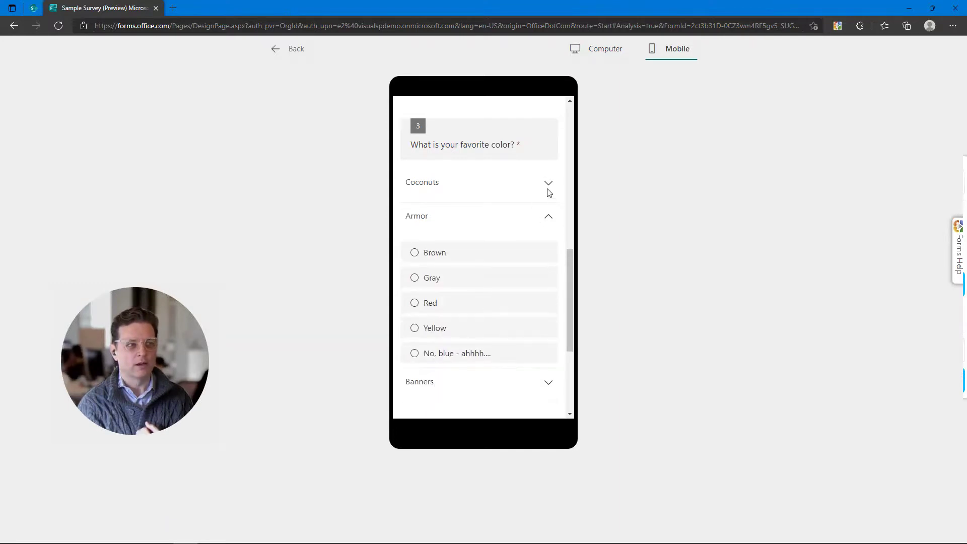
{"action": "left_click", "coordinate": [548, 191]}
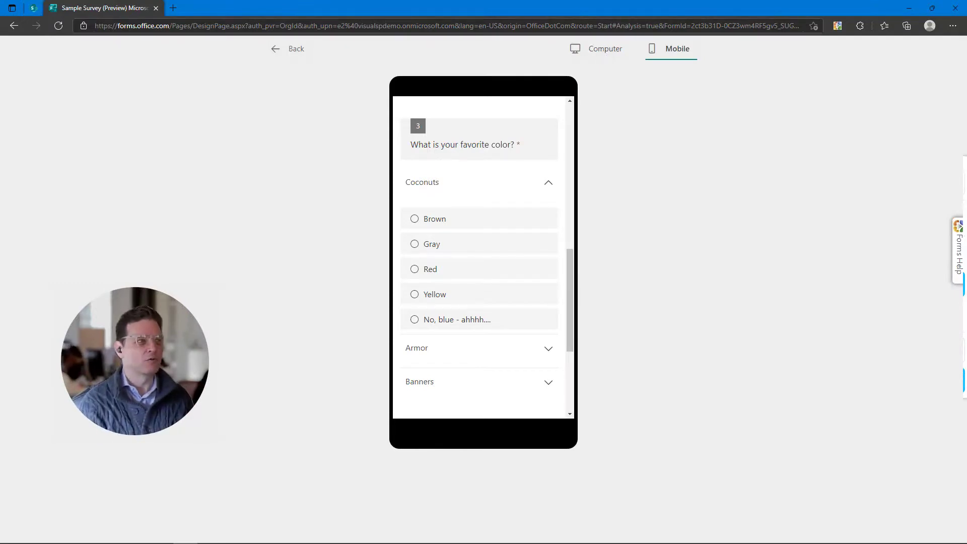
Leave the survey preview and switch to the VisualSP slide show
{"action": "left_click", "coordinate": [276, 51]}
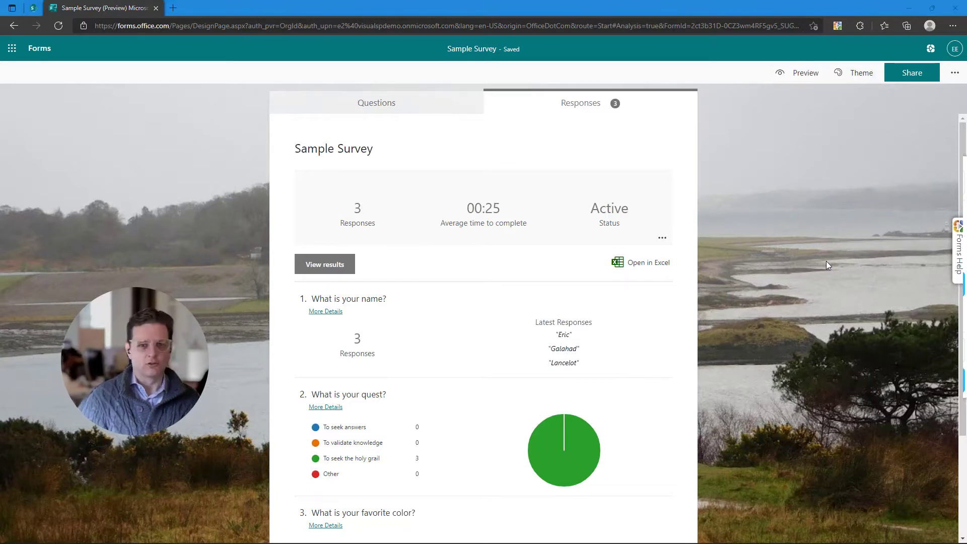
{"action": "key", "text": "alt+Tab"}
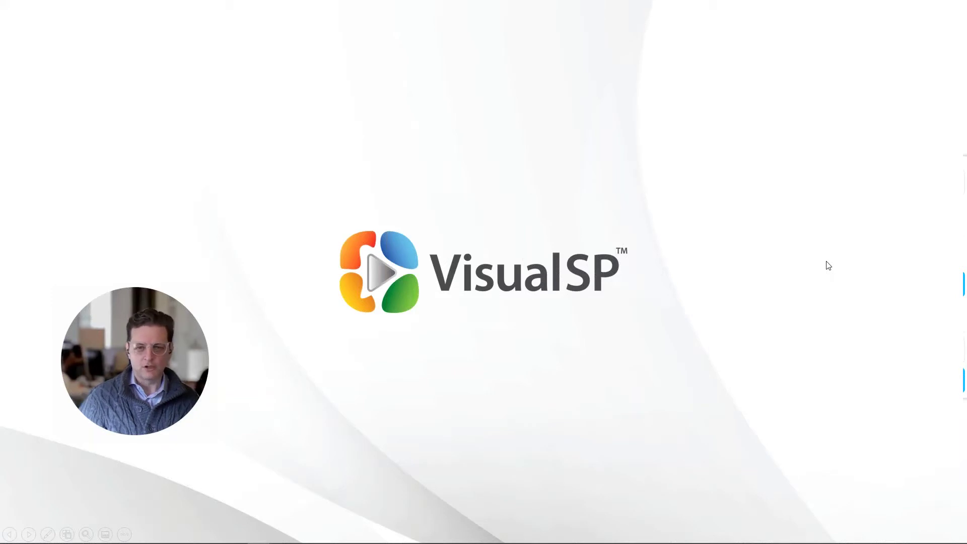